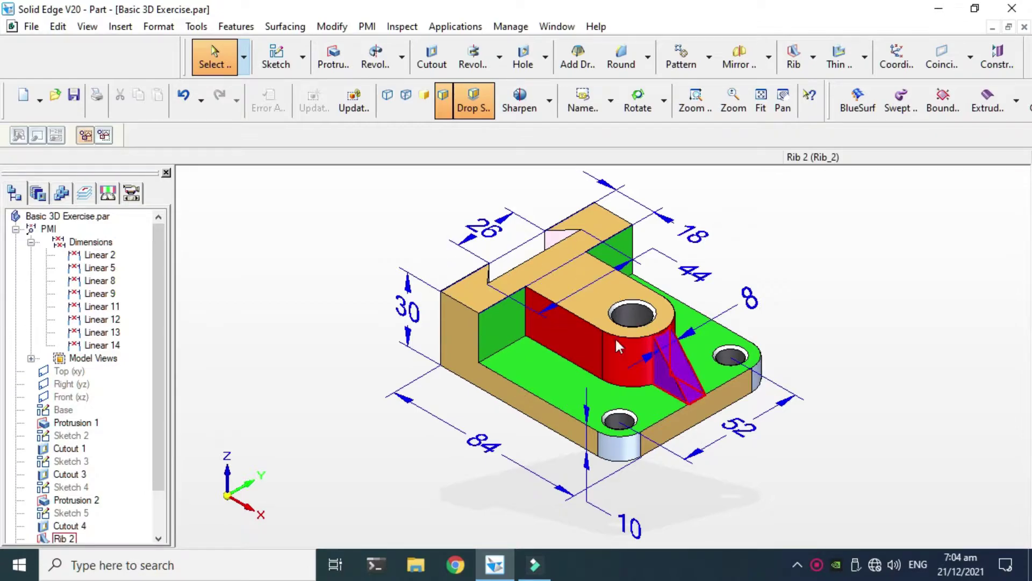
{"action": "left_click", "coordinate": [196, 27]}
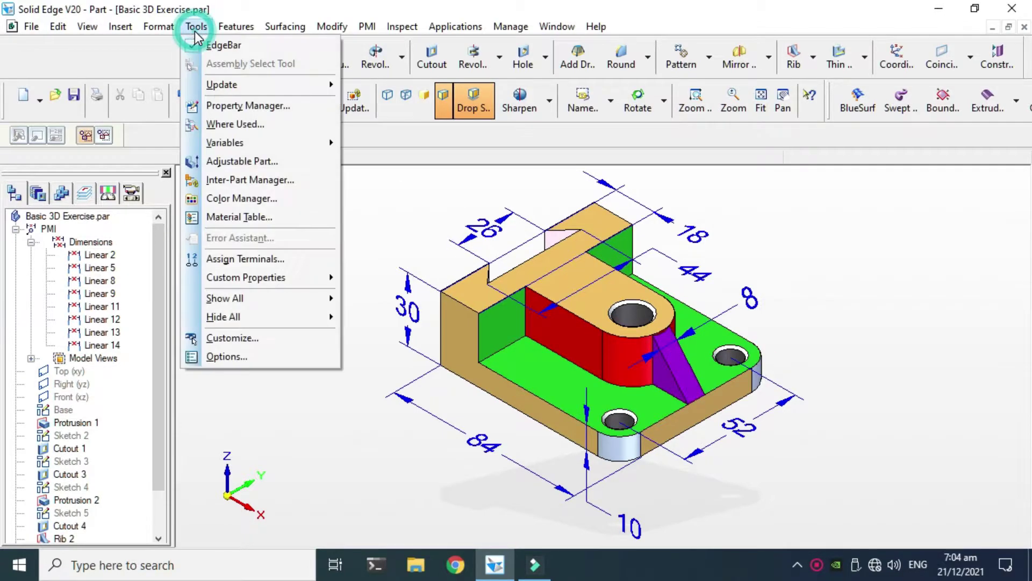
{"action": "mouse_move", "coordinate": [164, 32]}
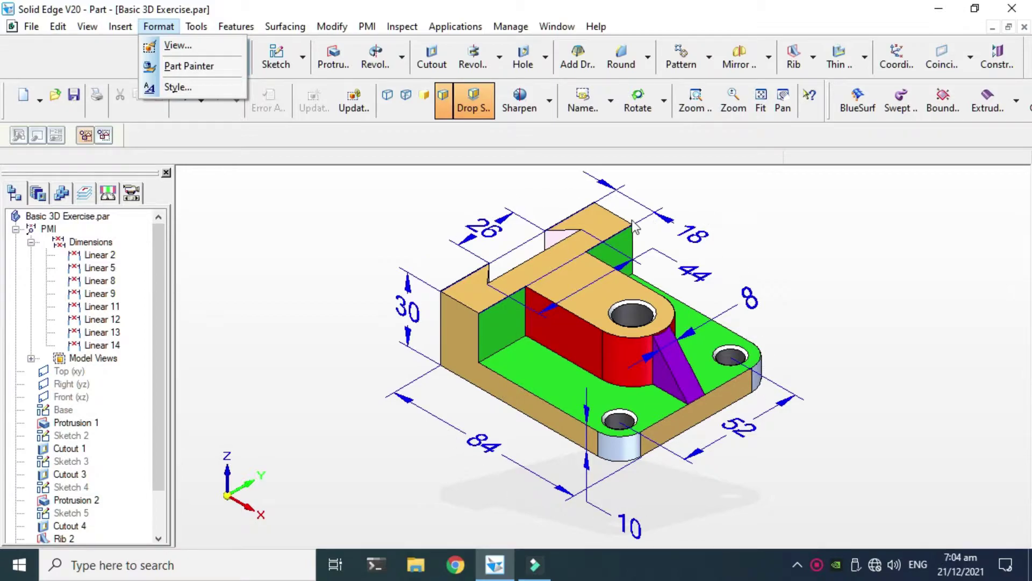
{"action": "key", "text": "Escape"}
- Collapse the example part's PMI entries and examine the dimensioned model from slightly different angles
{"action": "left_click", "coordinate": [16, 229]}
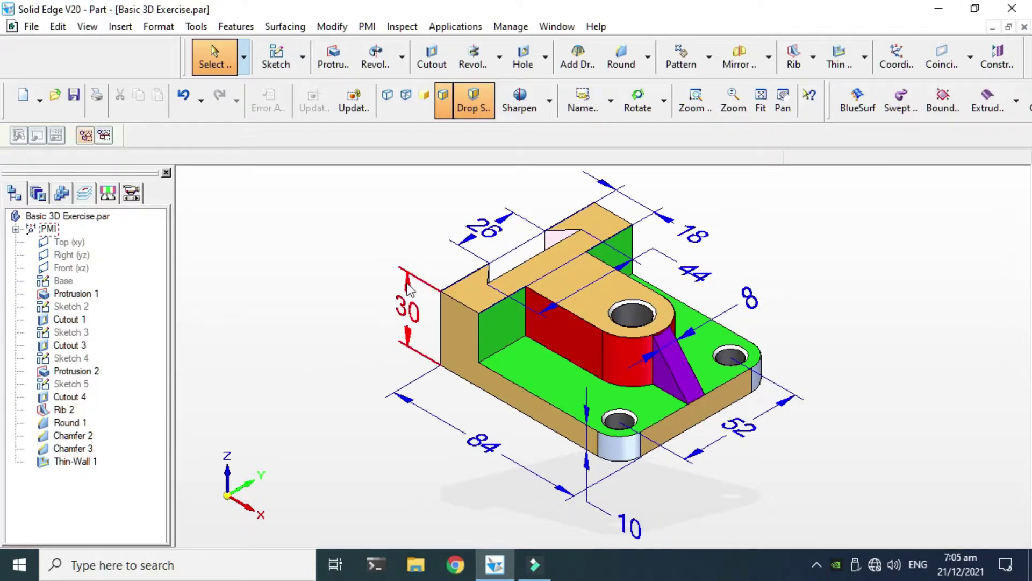
{"action": "right_click", "coordinate": [361, 225]}
{"action": "left_click", "coordinate": [392, 302]}
{"action": "left_click_drag", "start_coordinate": [392, 302], "coordinate": [624, 362]}
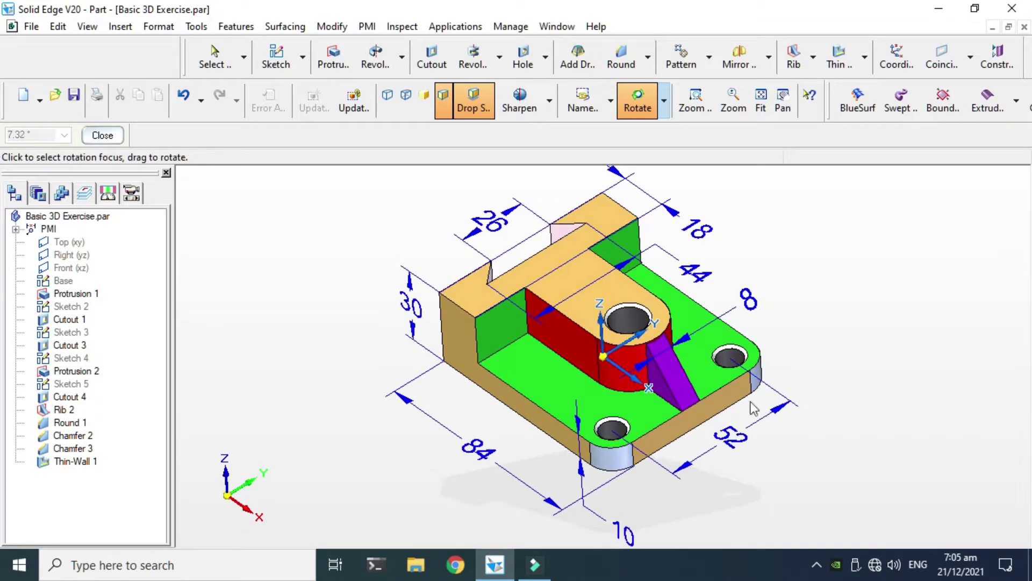
{"action": "left_click_drag", "start_coordinate": [757, 271], "coordinate": [760, 277]}
{"action": "left_click", "coordinate": [640, 318]}
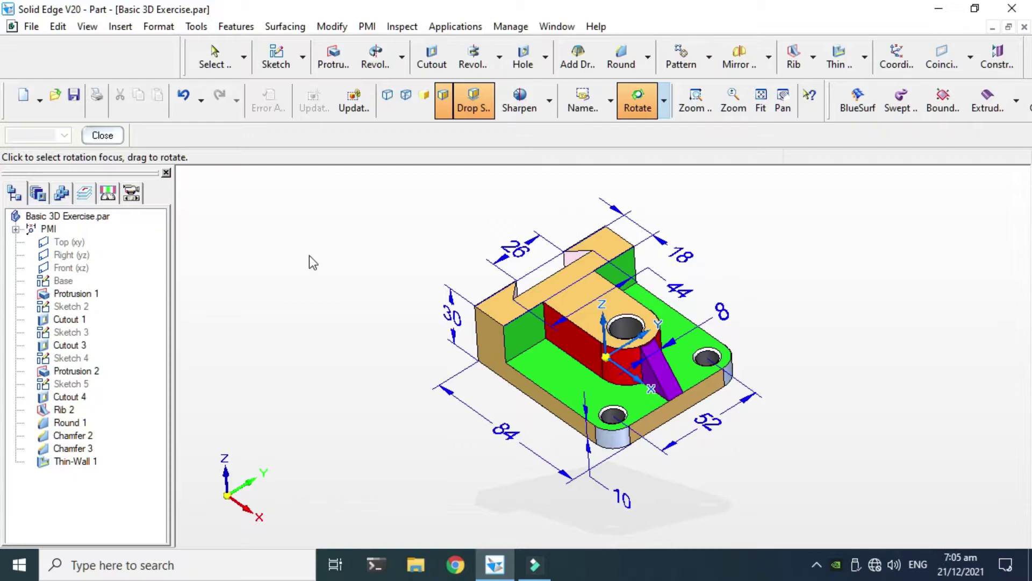
{"action": "left_click", "coordinate": [103, 136]}
- Create a new part document from the Normal.par template
{"action": "left_click", "coordinate": [27, 28]}
{"action": "left_click", "coordinate": [54, 46]}
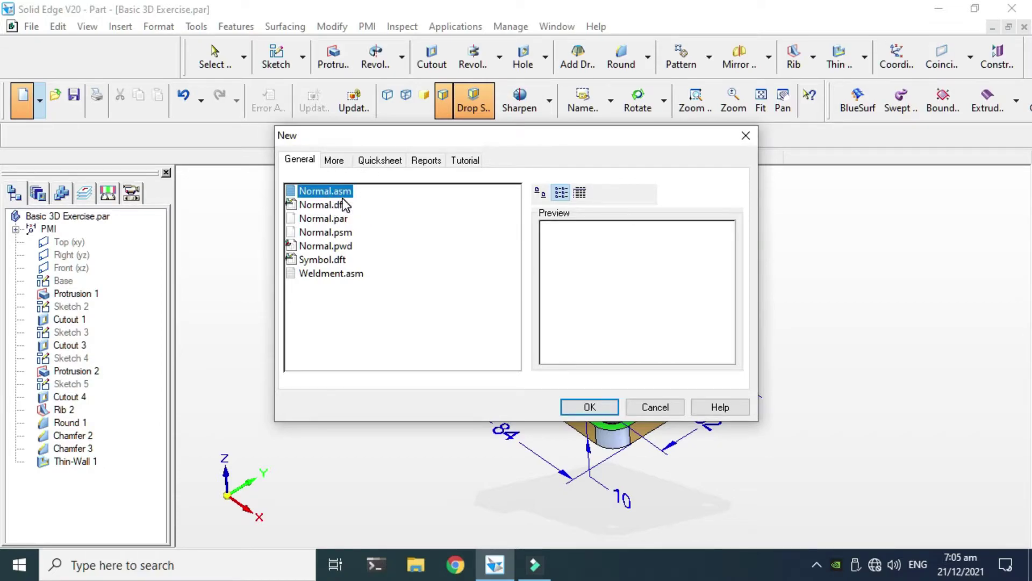
{"action": "left_click", "coordinate": [320, 221]}
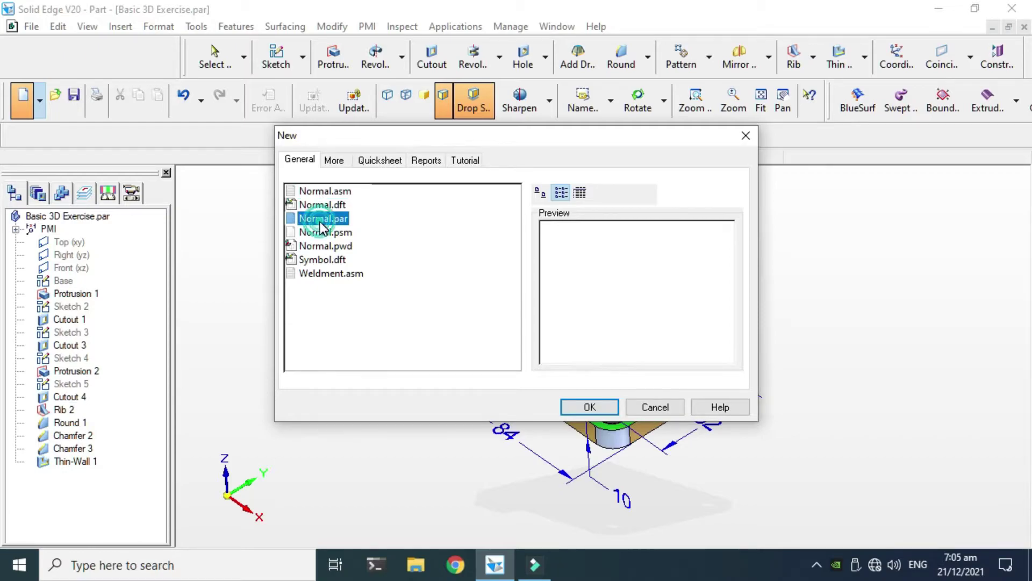
{"action": "left_click", "coordinate": [589, 407]}
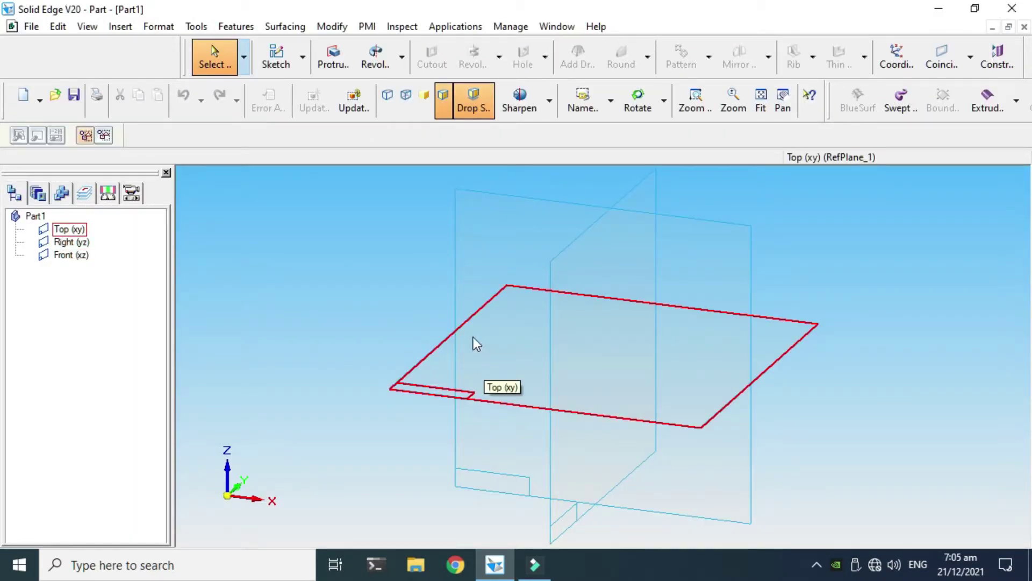
- Sketch a rectangle about 117 mm wide on the Front (xz) plane, enclosing the origin
{"action": "scroll", "coordinate": [395, 293], "scroll_direction": "down", "scroll_amount": 1}
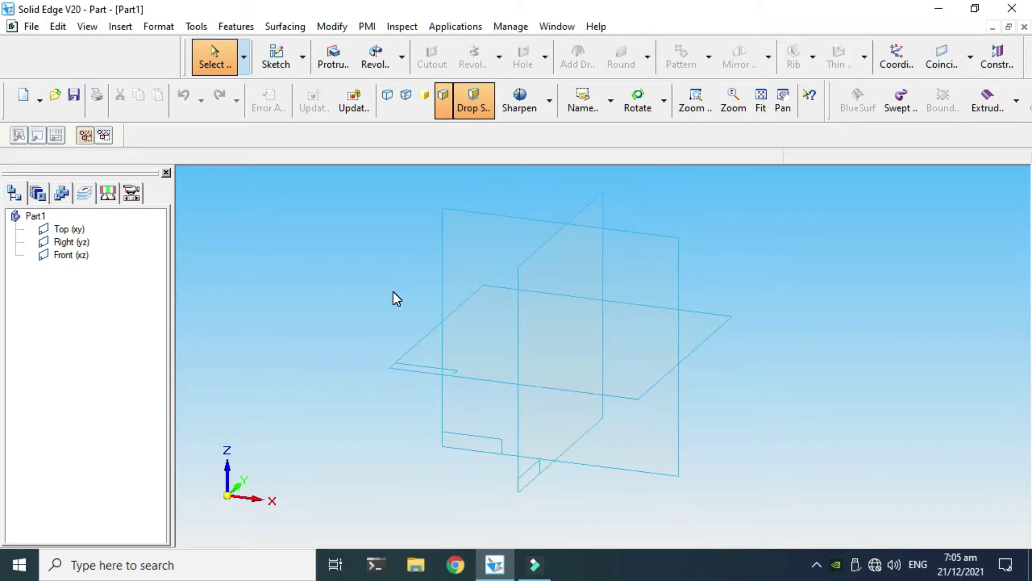
{"action": "left_click", "coordinate": [303, 58]}
{"action": "left_click", "coordinate": [290, 85]}
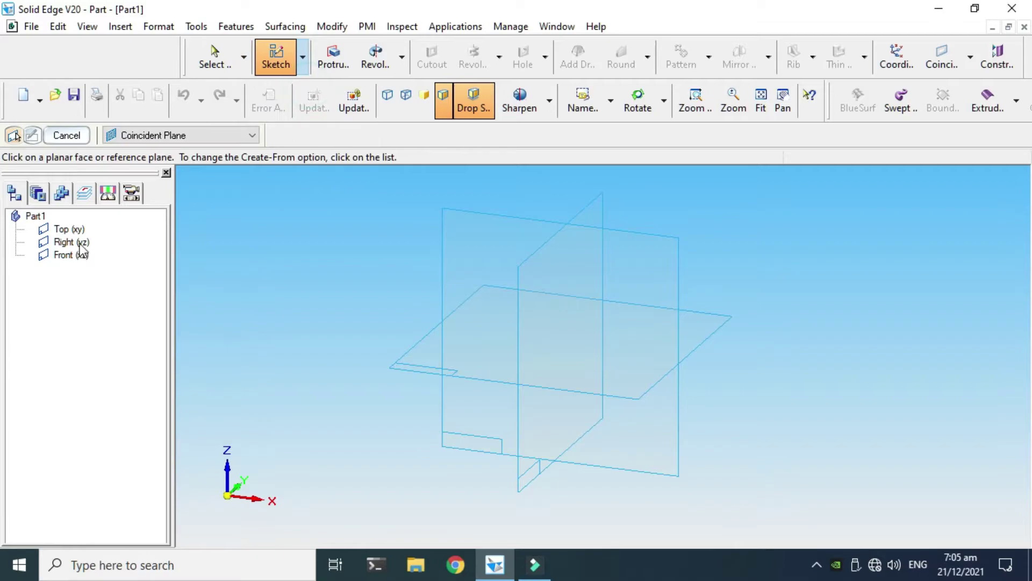
{"action": "left_click", "coordinate": [497, 238]}
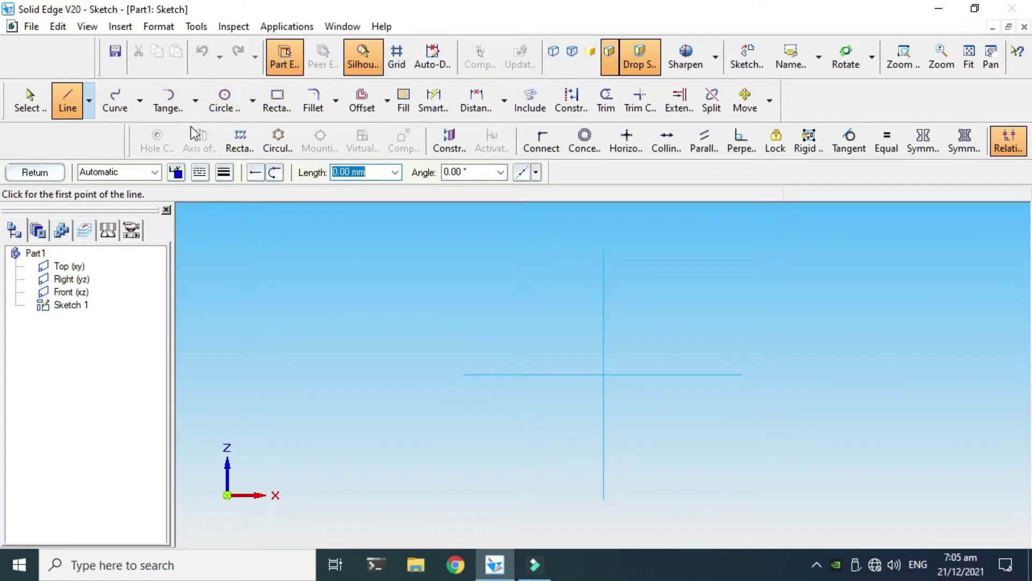
{"action": "left_click", "coordinate": [277, 102]}
{"action": "left_click", "coordinate": [496, 310]}
{"action": "left_click", "coordinate": [768, 311]}
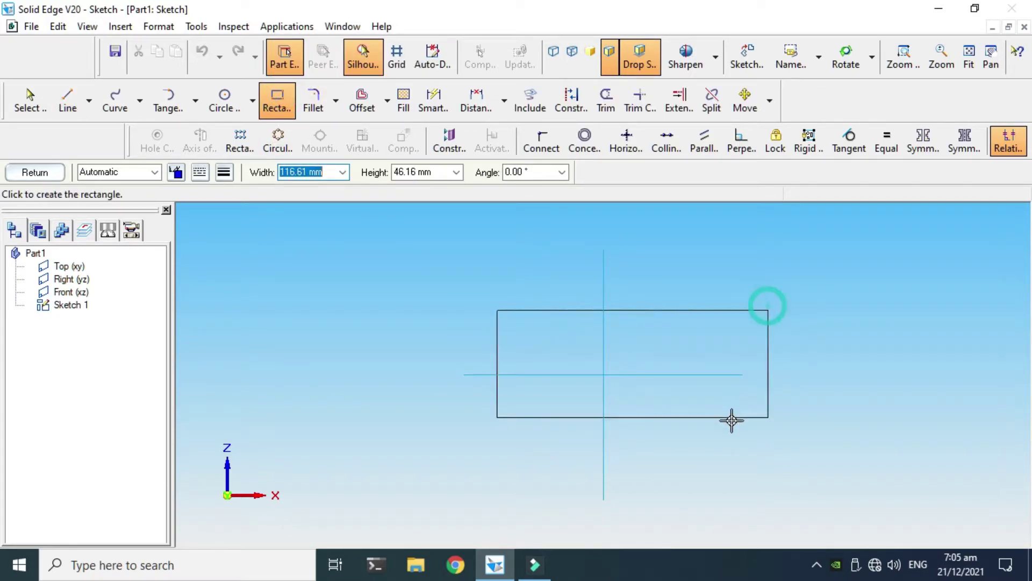
{"action": "left_click", "coordinate": [730, 434]}
{"action": "key", "text": "Escape"}
- Centre the rectangle by connecting its left side's midpoint to the horizontal reference line and its upper side's midpoint to the vertical one
{"action": "scroll", "coordinate": [500, 392], "scroll_direction": "up", "scroll_amount": 1}
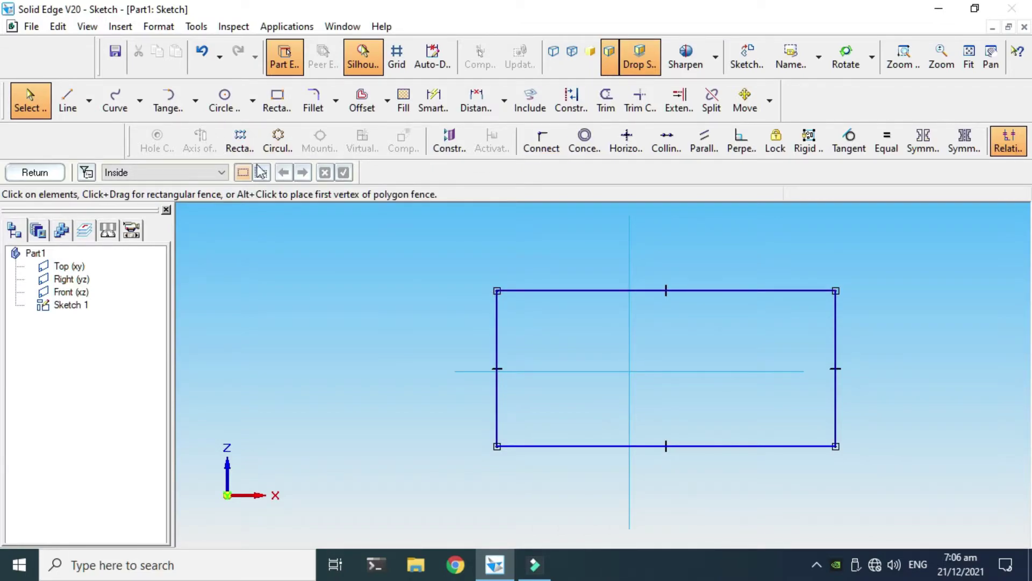
{"action": "left_click", "coordinate": [541, 145]}
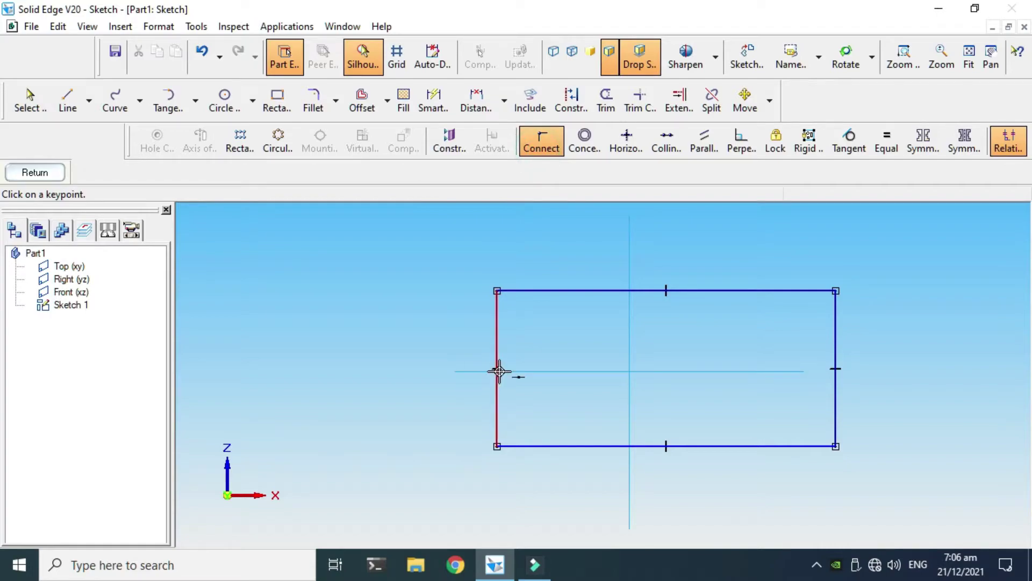
{"action": "left_click", "coordinate": [499, 371]}
{"action": "left_click", "coordinate": [666, 298]}
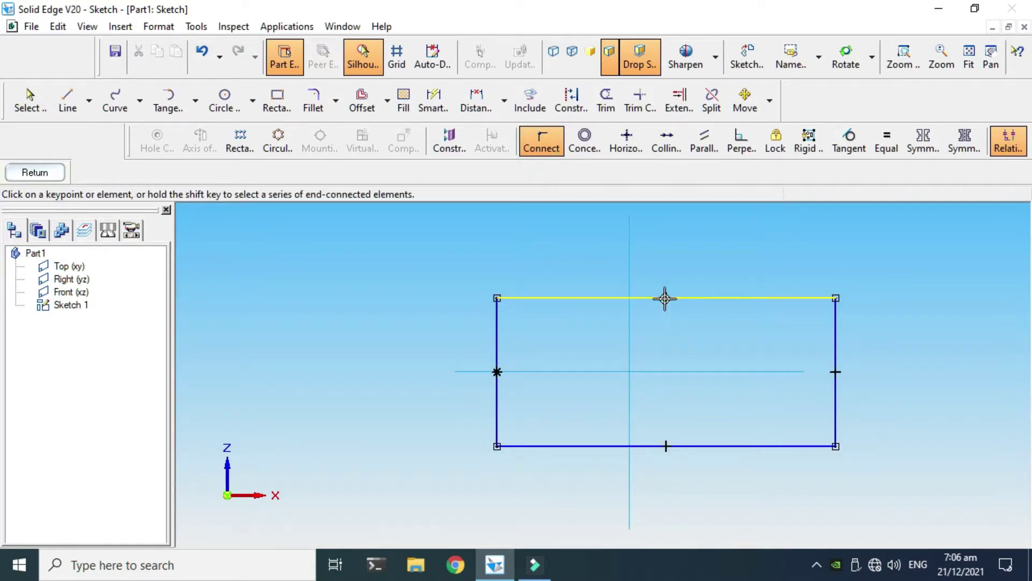
{"action": "left_click", "coordinate": [628, 314]}
{"action": "key", "text": "Escape"}
- Stretch the rectangle by its left and upper sides to about 118 by 59 mm to test the centring relations
{"action": "left_click_drag", "start_coordinate": [498, 327], "coordinate": [460, 331]}
{"action": "mouse_move", "coordinate": [550, 299]}
{"action": "left_mouse_down"}
{"action": "mouse_move", "coordinate": [550, 246]}
{"action": "mouse_move", "coordinate": [546, 288]}
{"action": "left_mouse_up"}
{"action": "left_click", "coordinate": [441, 315]}
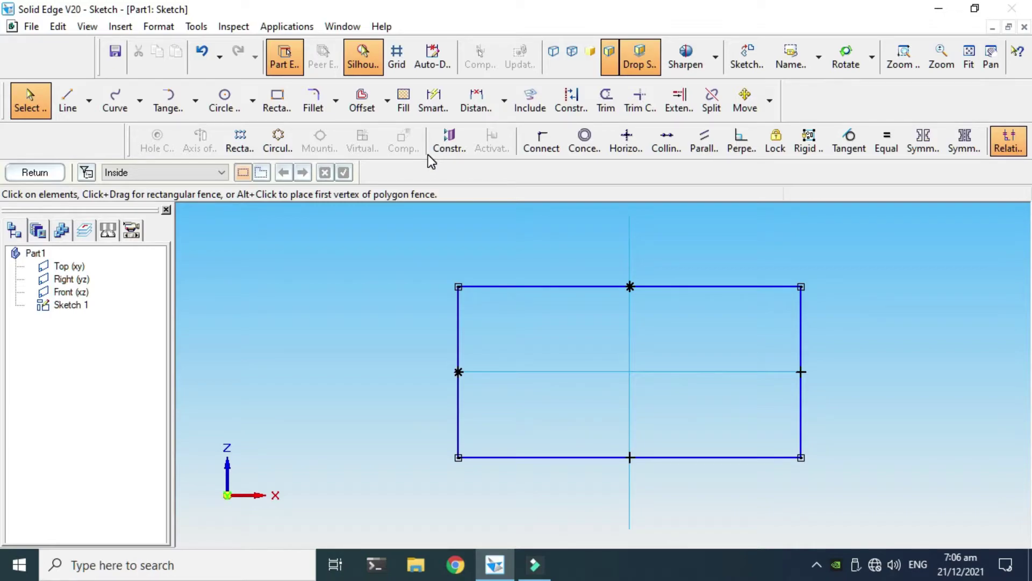
- Dimension the rectangle 30 mm high and 84 mm wide, and finish the sketch
{"action": "left_click", "coordinate": [434, 101]}
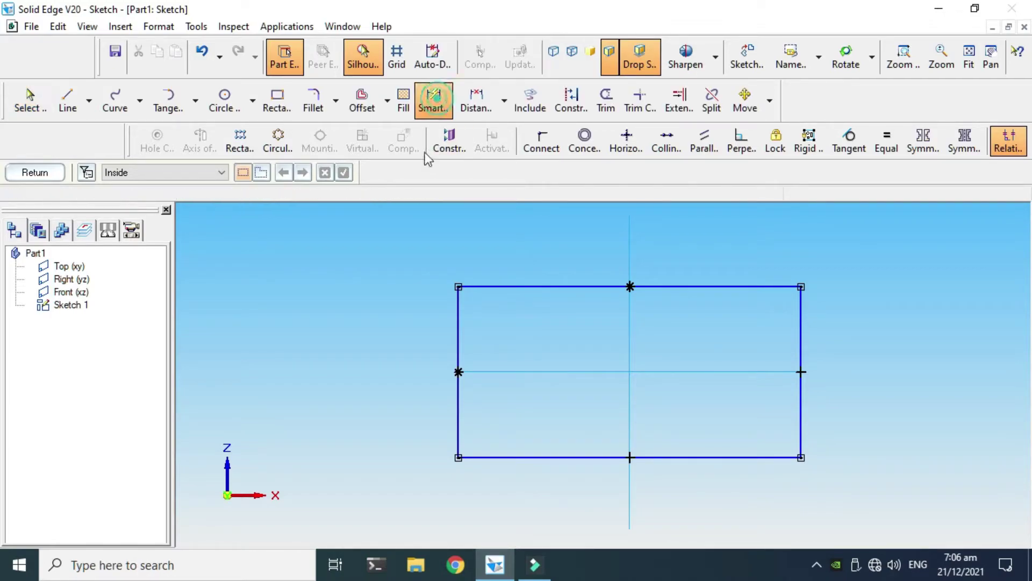
{"action": "left_click", "coordinate": [456, 329]}
{"action": "left_click", "coordinate": [397, 331]}
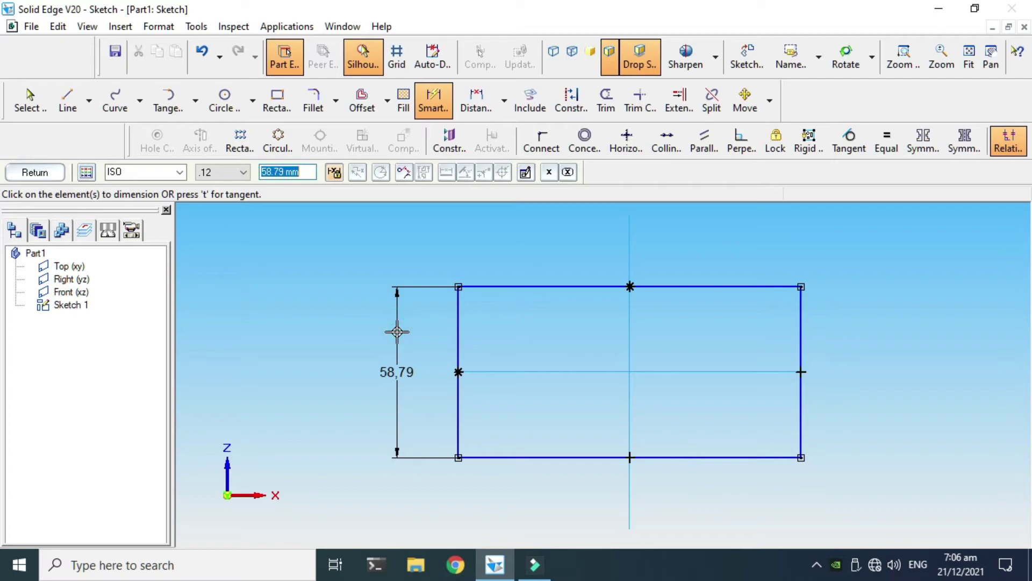
{"action": "type", "text": "30"}
{"action": "key", "text": "Return"}
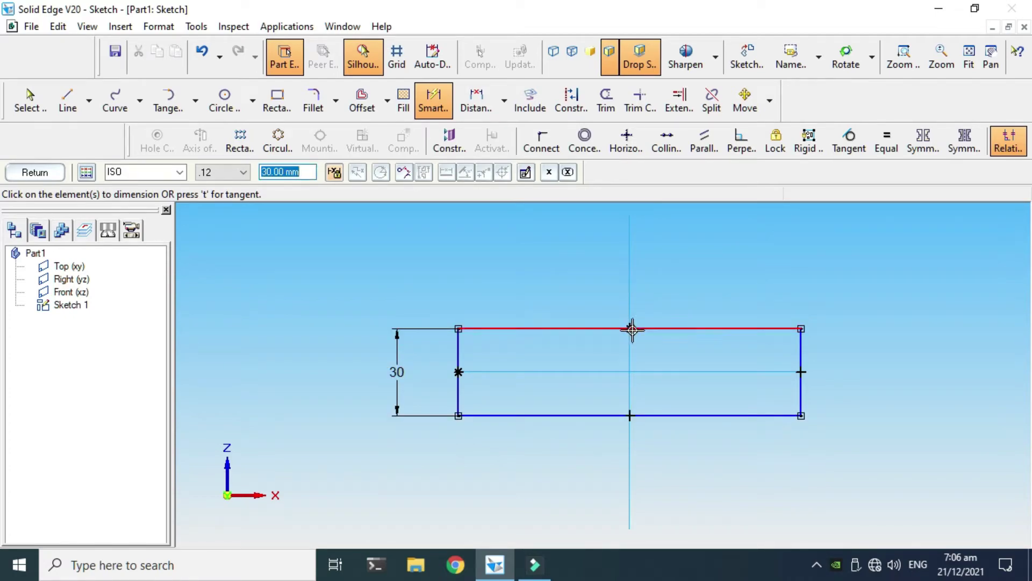
{"action": "left_click", "coordinate": [665, 329]}
{"action": "left_click", "coordinate": [678, 306]}
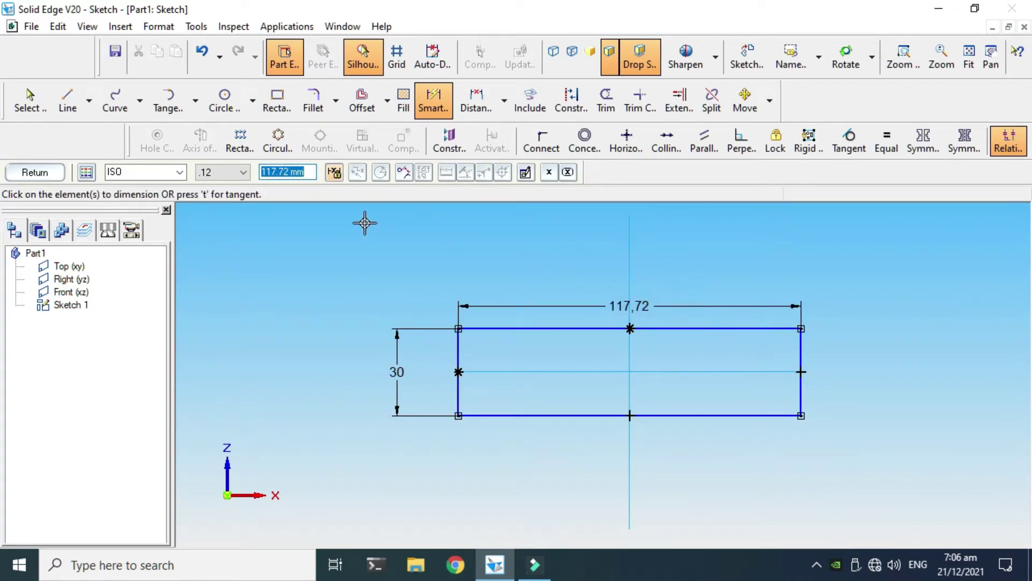
{"action": "type", "text": "84"}
{"action": "key", "text": "Return"}
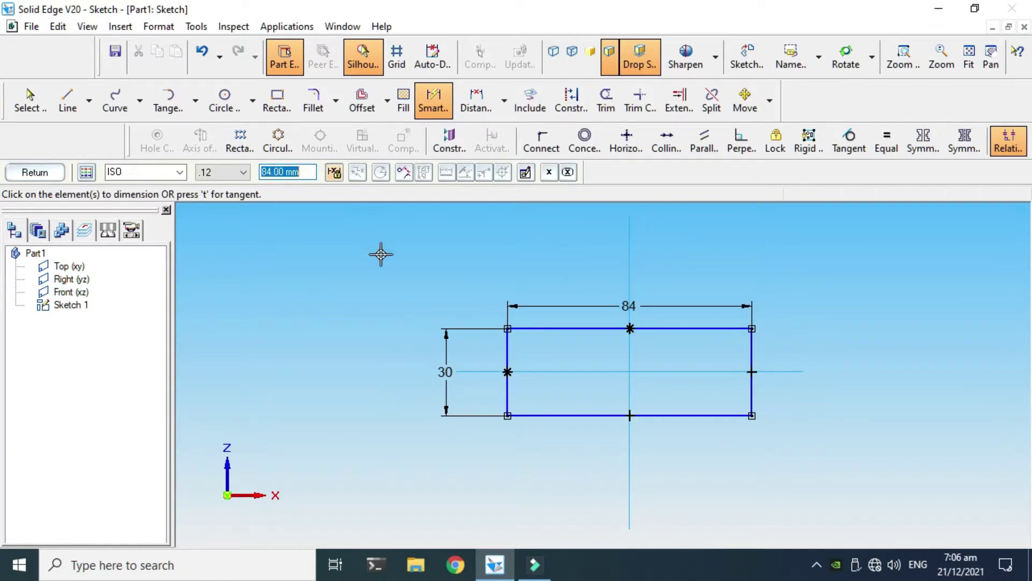
{"action": "left_click", "coordinate": [59, 175]}
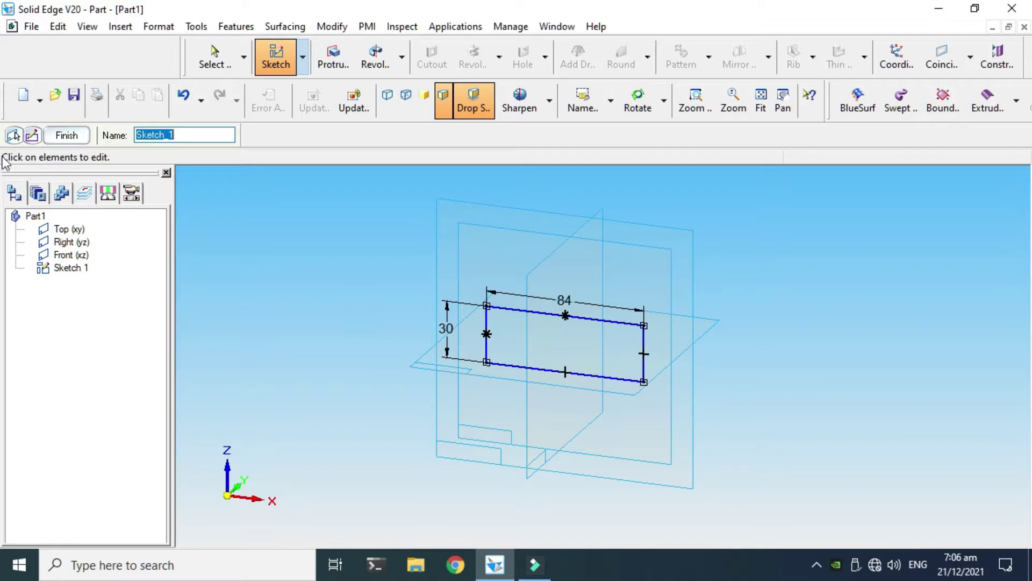
{"action": "left_click", "coordinate": [67, 136]}
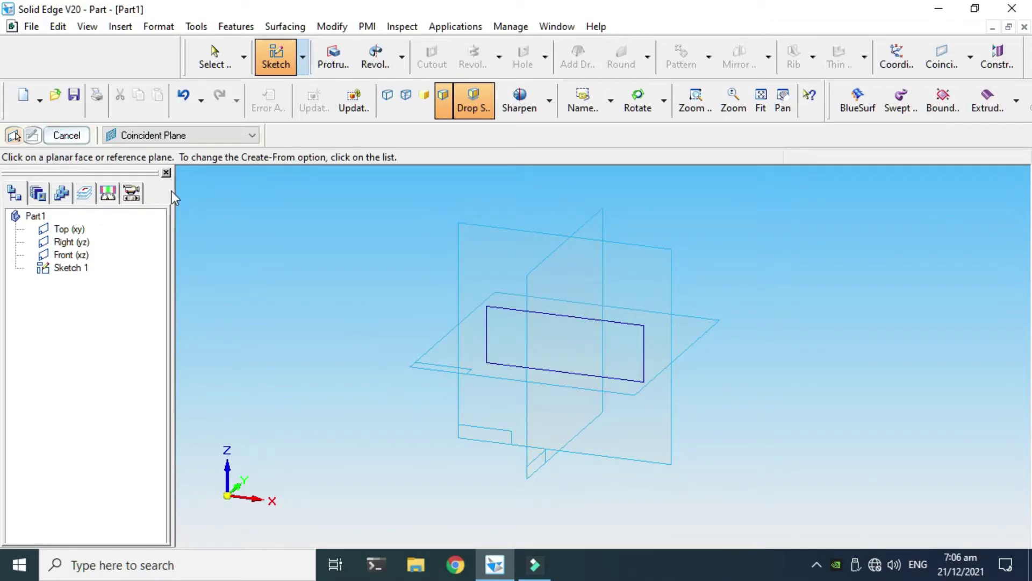
- Start a protrusion from the existing sketch and accept the rectangle as its profile using Chain selection
{"action": "left_click", "coordinate": [344, 64]}
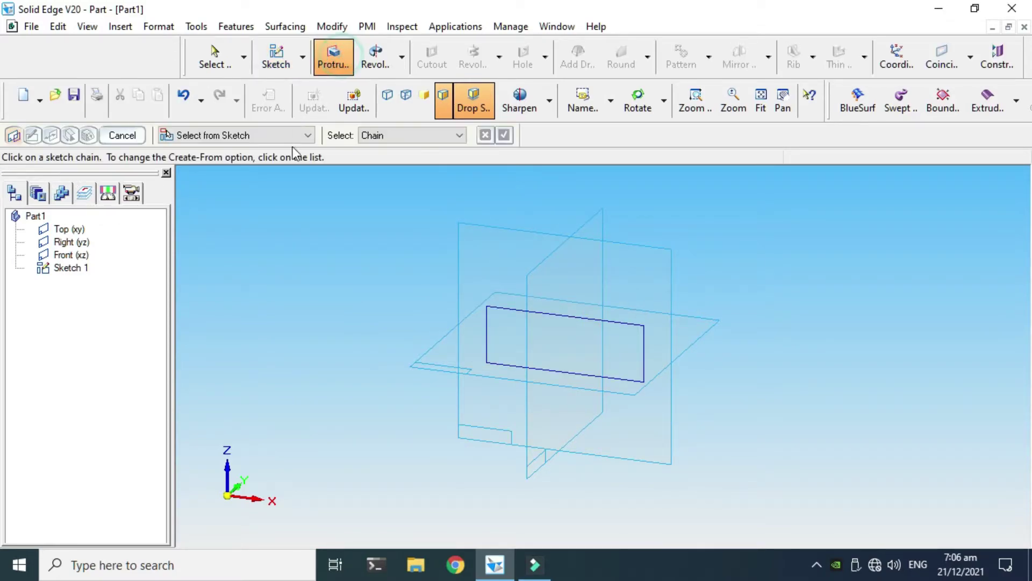
{"action": "left_click", "coordinate": [291, 138]}
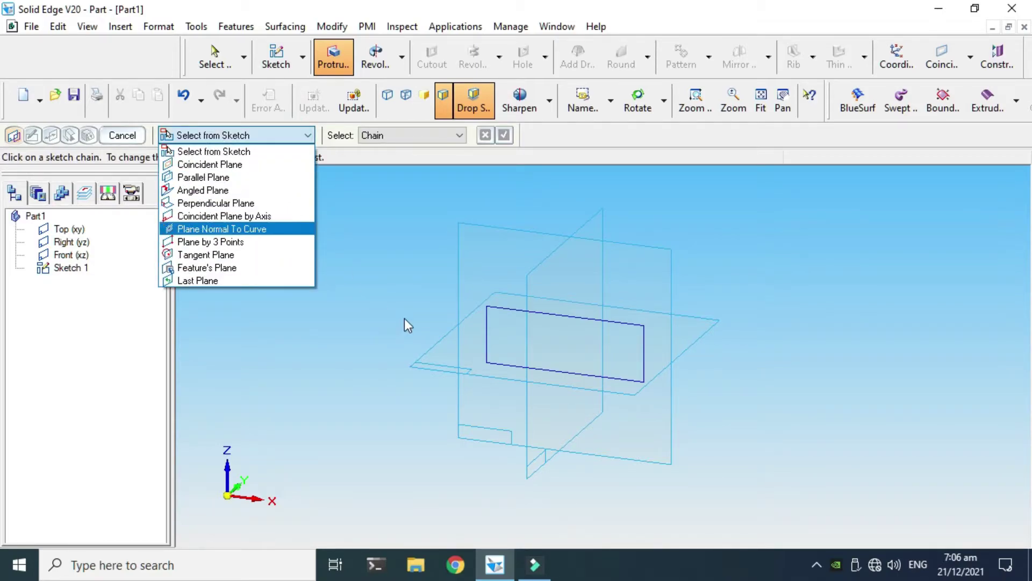
{"action": "left_click", "coordinate": [221, 153]}
{"action": "left_click", "coordinate": [427, 136]}
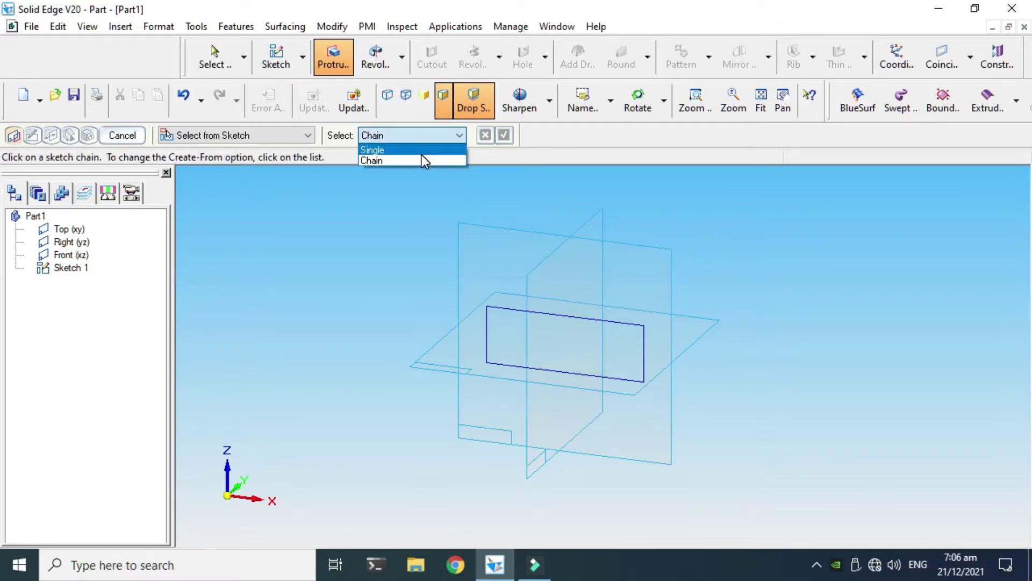
{"action": "left_click", "coordinate": [419, 161]}
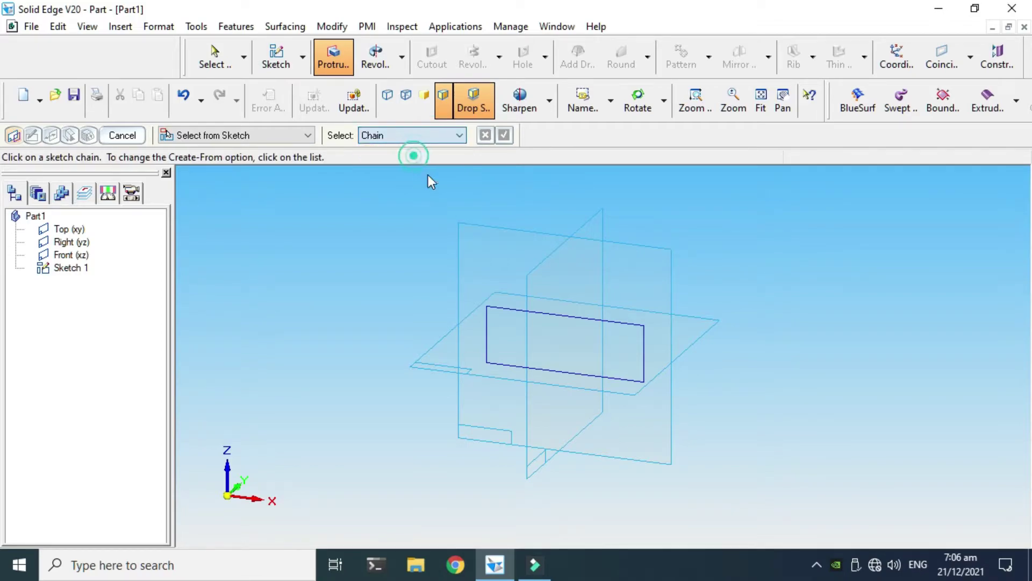
{"action": "left_click", "coordinate": [554, 315]}
{"action": "left_click", "coordinate": [504, 136]}
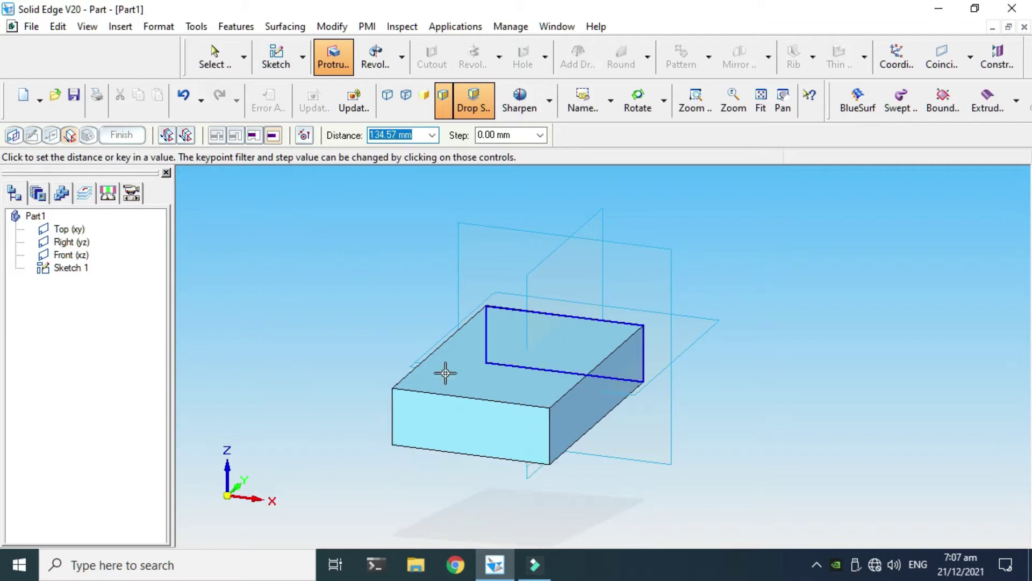
- Give the protrusion a symmetric extent of 72 mm and finish the feature
{"action": "left_click", "coordinate": [185, 135]}
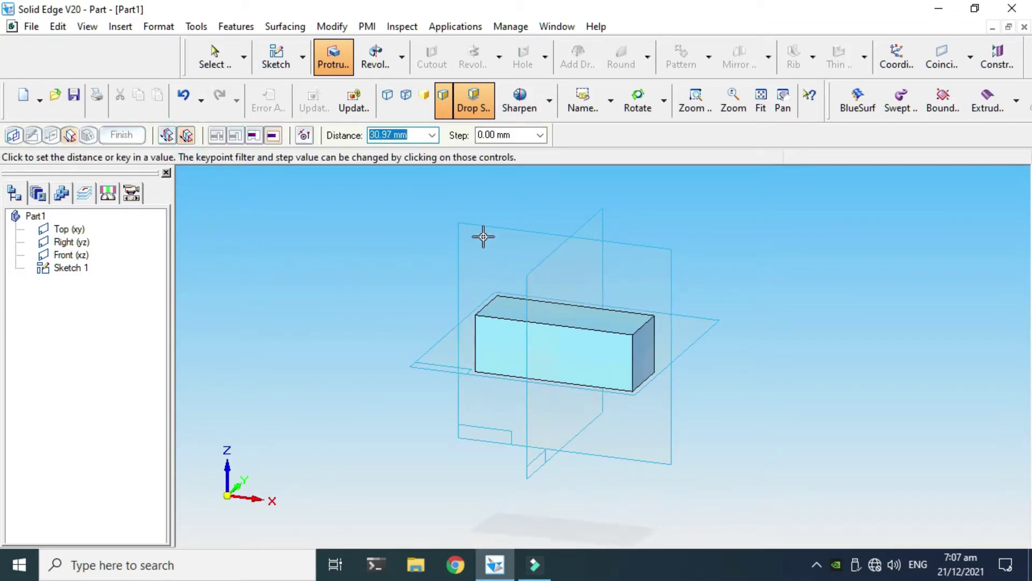
{"action": "left_click", "coordinate": [404, 136]}
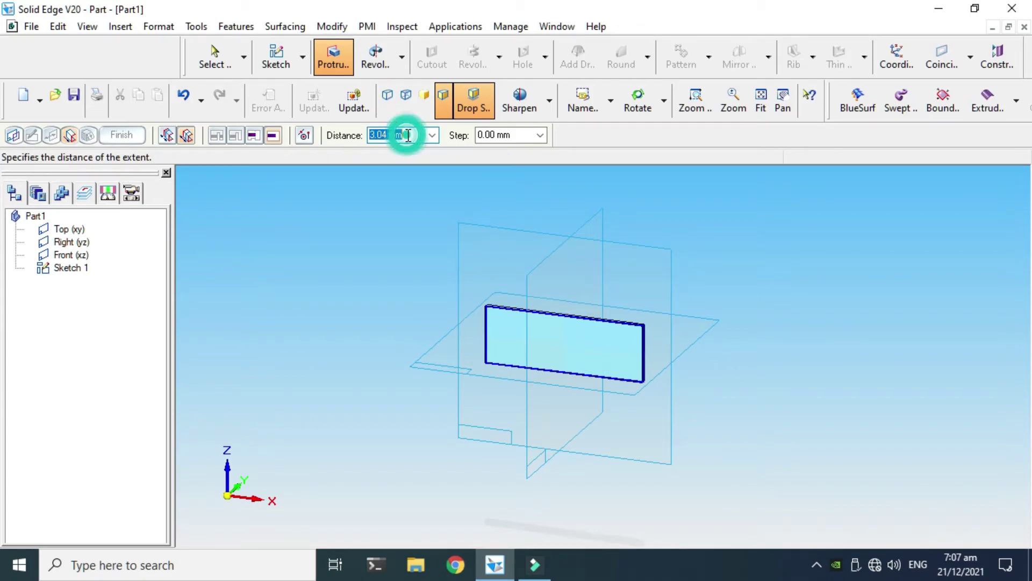
{"action": "type", "text": "7"}
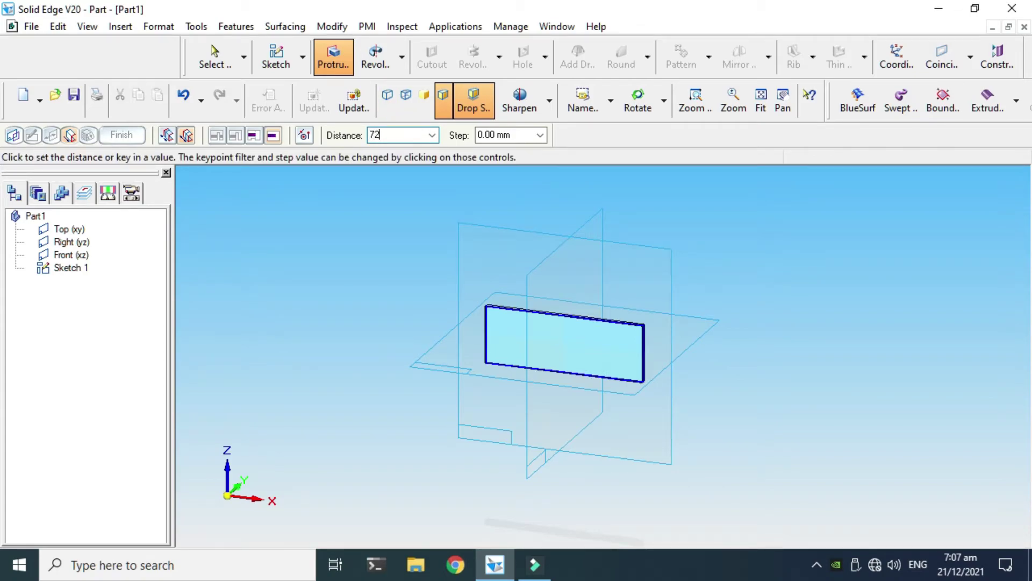
{"action": "type", "text": "2"}
{"action": "key", "text": "Return"}
{"action": "left_click", "coordinate": [131, 133]}
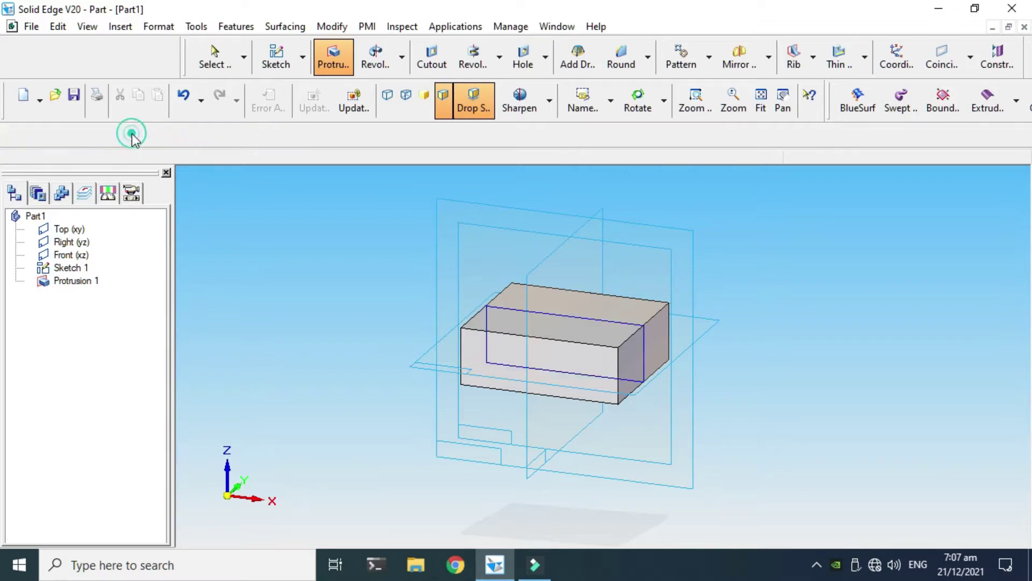
{"action": "left_click", "coordinate": [121, 135]}
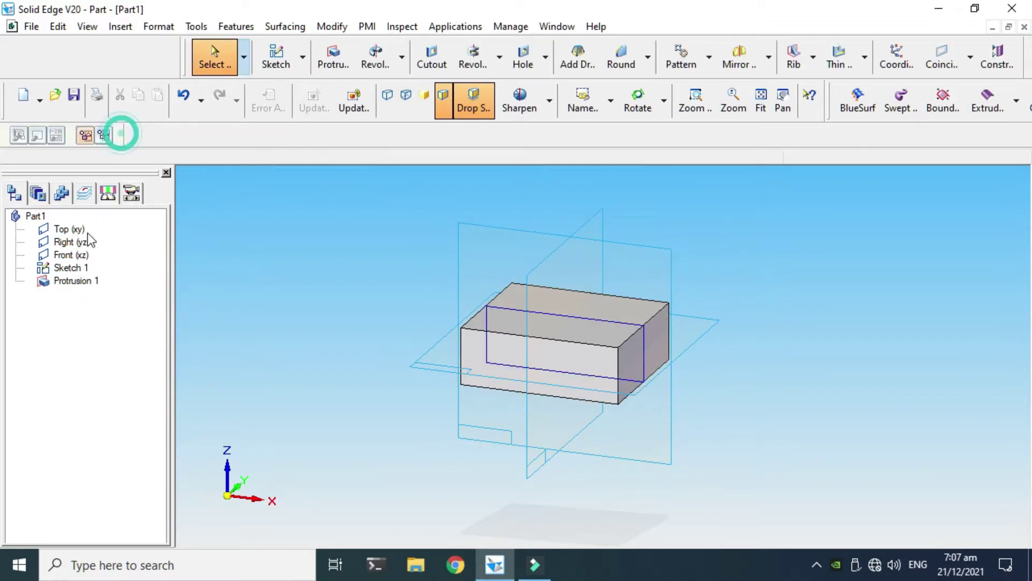
- Hide the base rectangle's sketch, Sketch 1
{"action": "left_click", "coordinate": [78, 266]}
{"action": "right_click", "coordinate": [79, 266]}
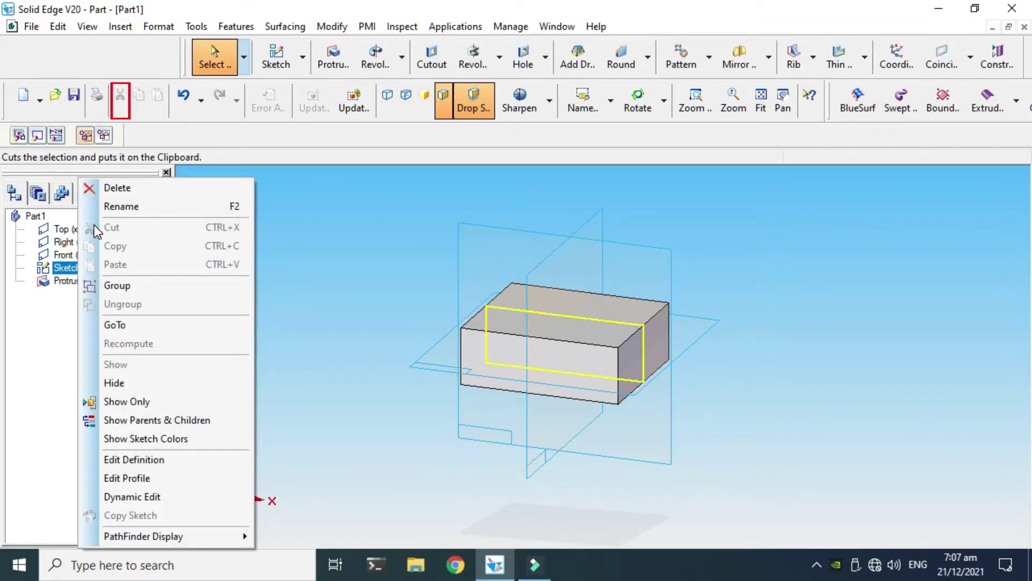
{"action": "left_click", "coordinate": [130, 383]}
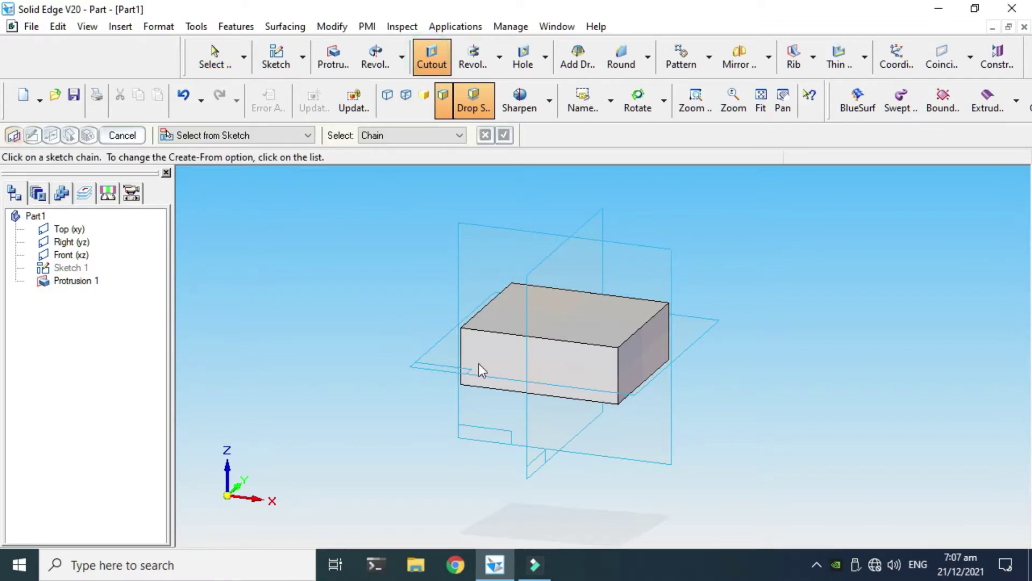
- Start a cutout sketch on the block's front face and draw a rectangle in its upper-right corner, about 15.6 mm from the left edge and 12.6 mm above the bottom
{"action": "left_click", "coordinate": [175, 135]}
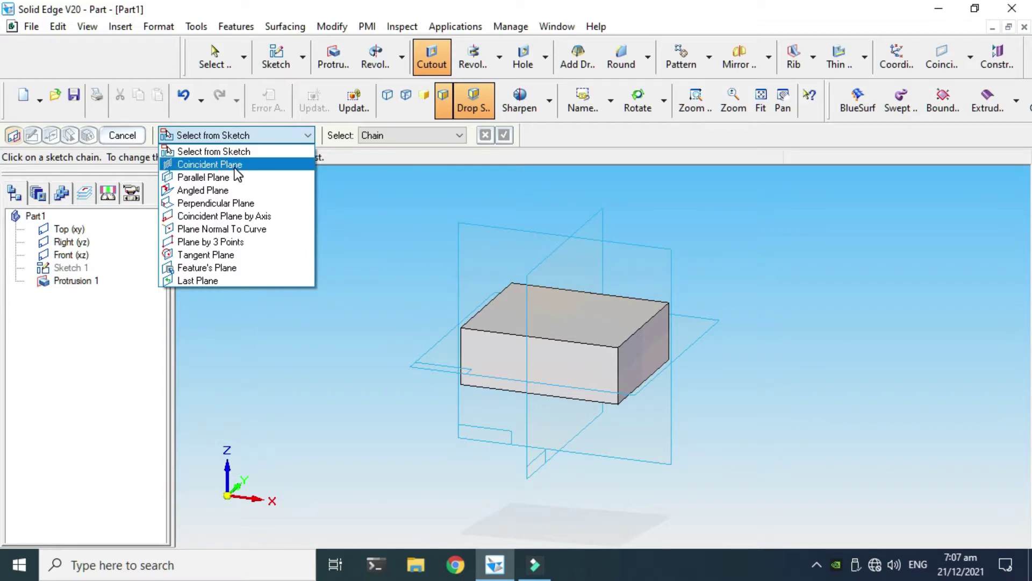
{"action": "left_click", "coordinate": [220, 164]}
{"action": "left_click", "coordinate": [573, 366]}
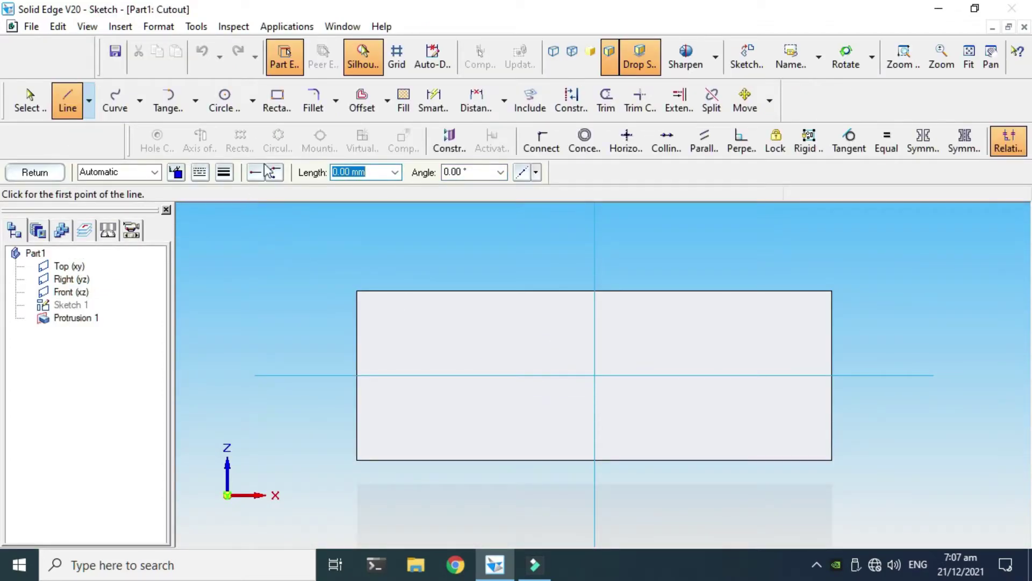
{"action": "left_click", "coordinate": [277, 100]}
{"action": "left_click", "coordinate": [447, 292]}
{"action": "left_click", "coordinate": [833, 291]}
{"action": "left_click", "coordinate": [824, 389]}
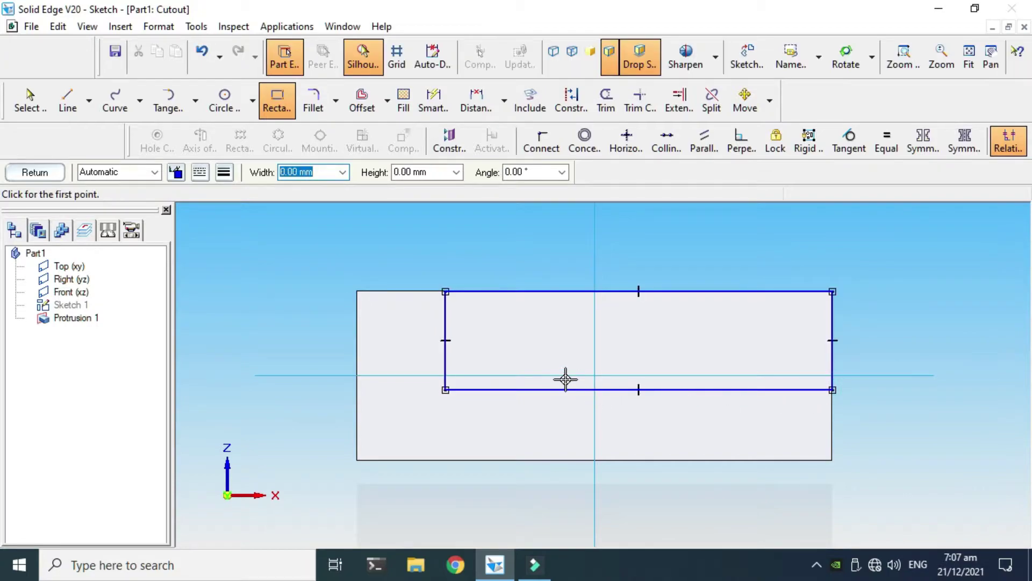
{"action": "key", "text": "Escape"}
- Dimension the rectangle's lower edge 10 mm above the block's bottom edge
{"action": "left_click", "coordinate": [434, 108]}
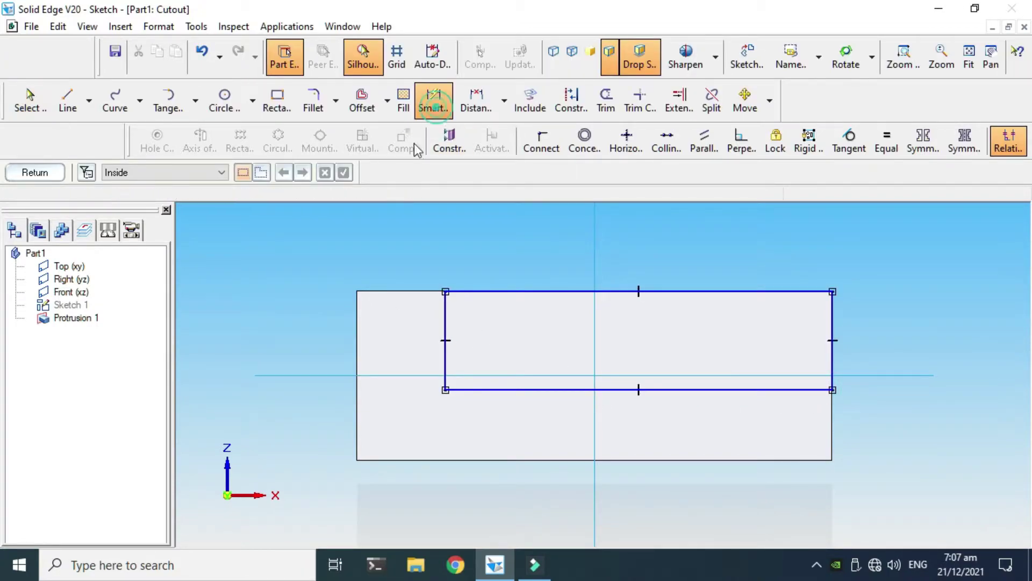
{"action": "left_click", "coordinate": [499, 389]}
{"action": "left_click", "coordinate": [497, 461]}
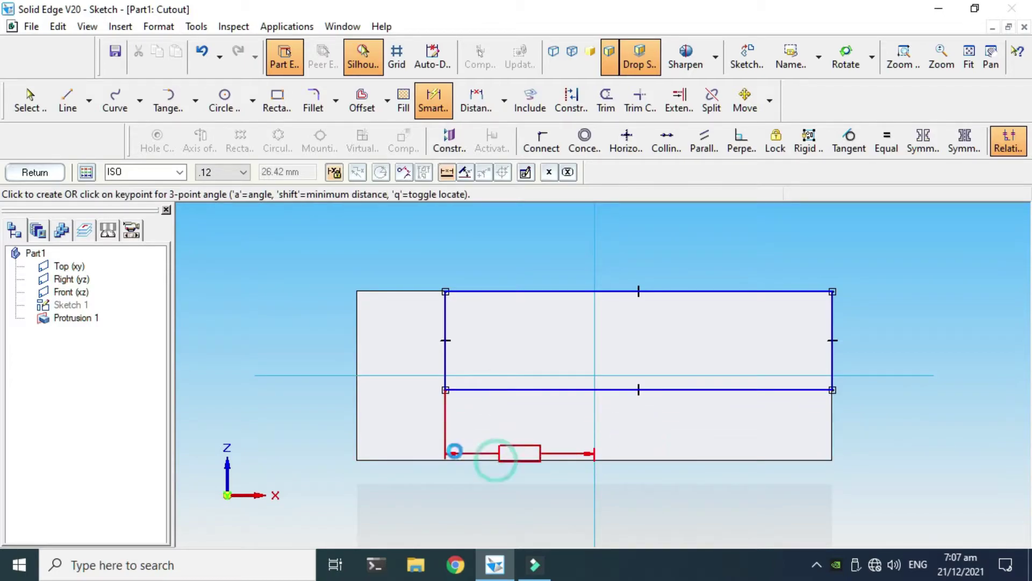
{"action": "left_click", "coordinate": [290, 430]}
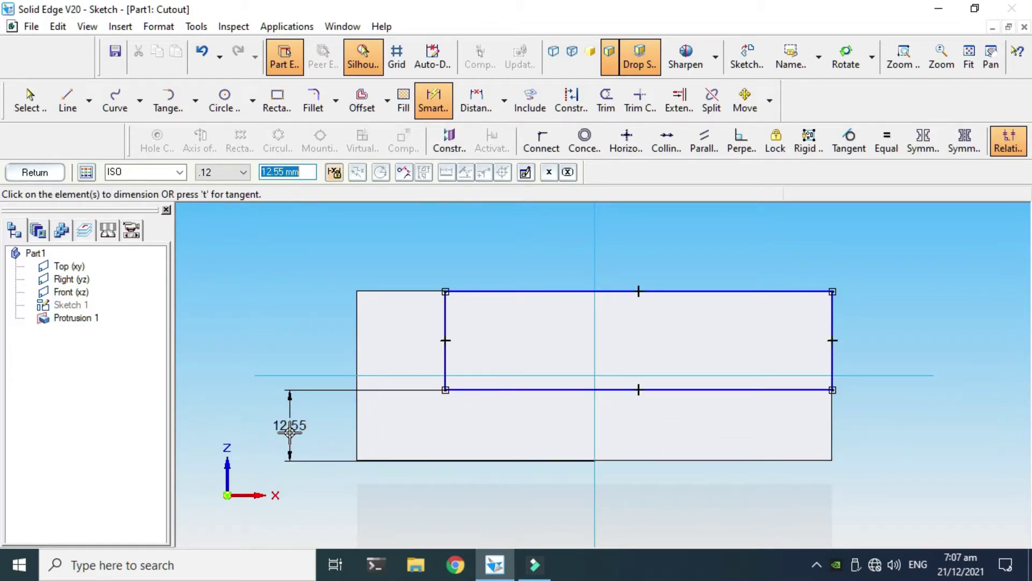
{"action": "type", "text": "1"}
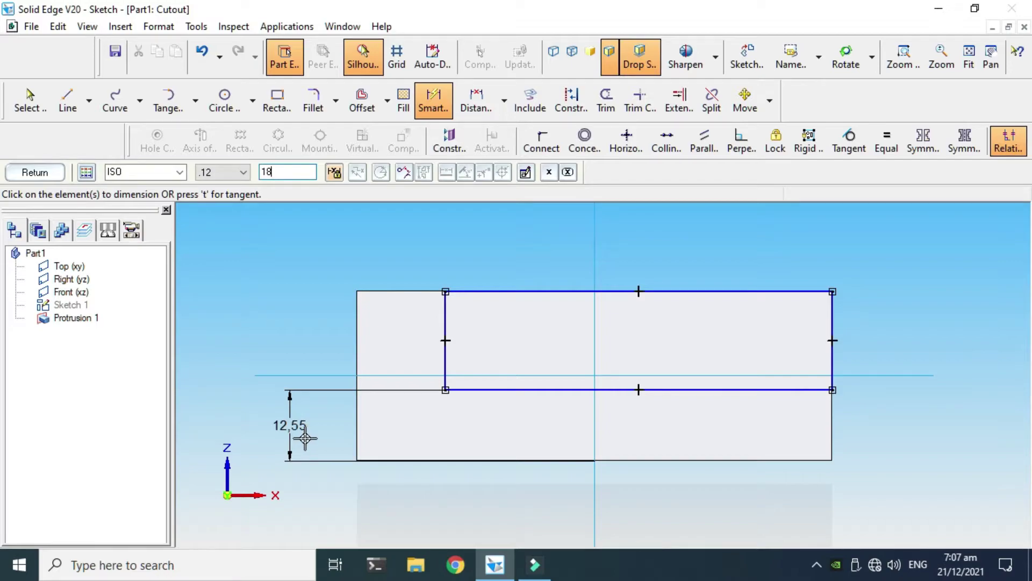
{"action": "type", "text": "8"}
{"action": "key", "text": "Return"}
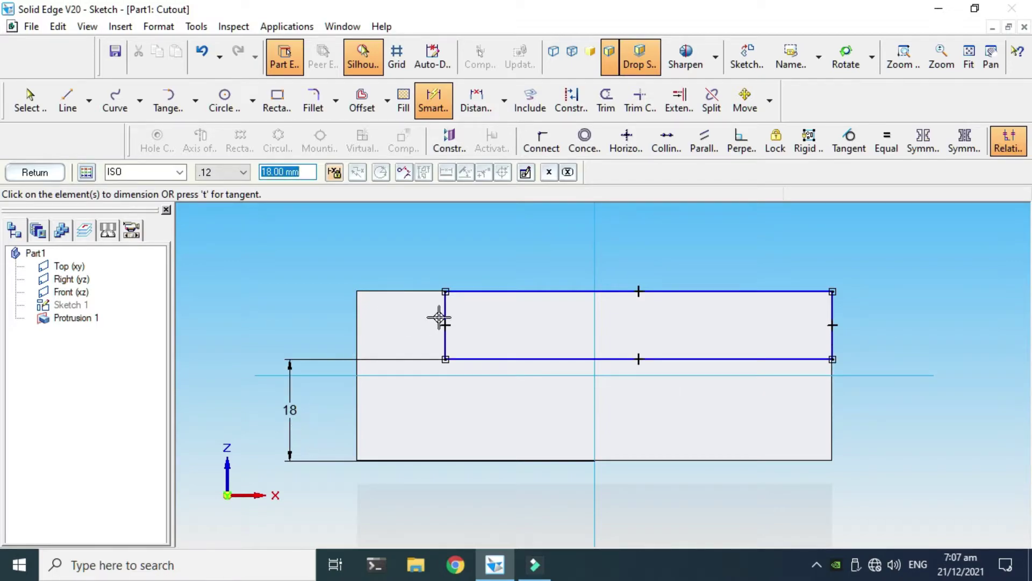
{"action": "type", "text": "1"}
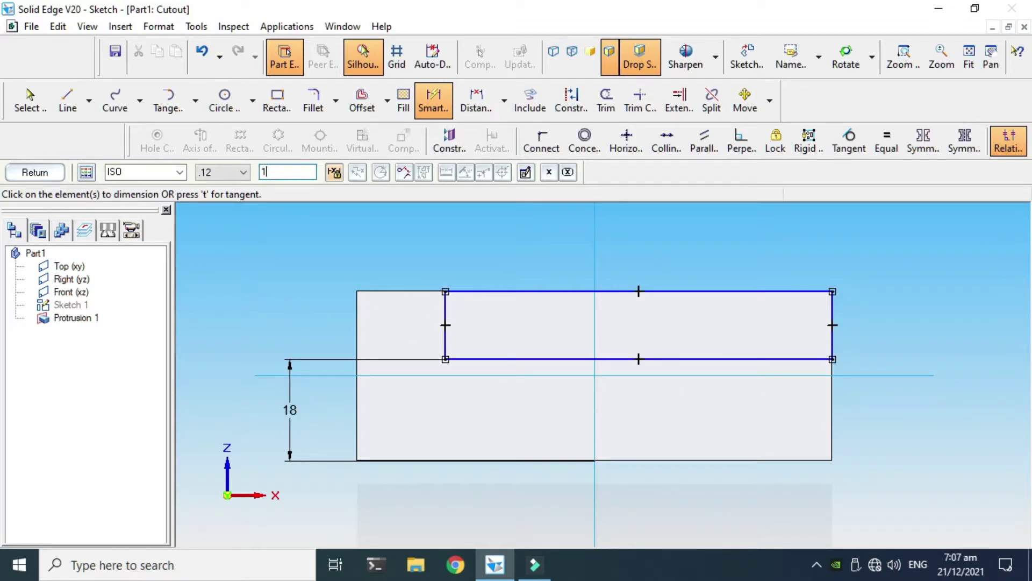
{"action": "type", "text": "0"}
{"action": "key", "text": "Return"}
- Dimension the rectangle's left edge 18 mm from the block's left edge
{"action": "left_click", "coordinate": [445, 311]}
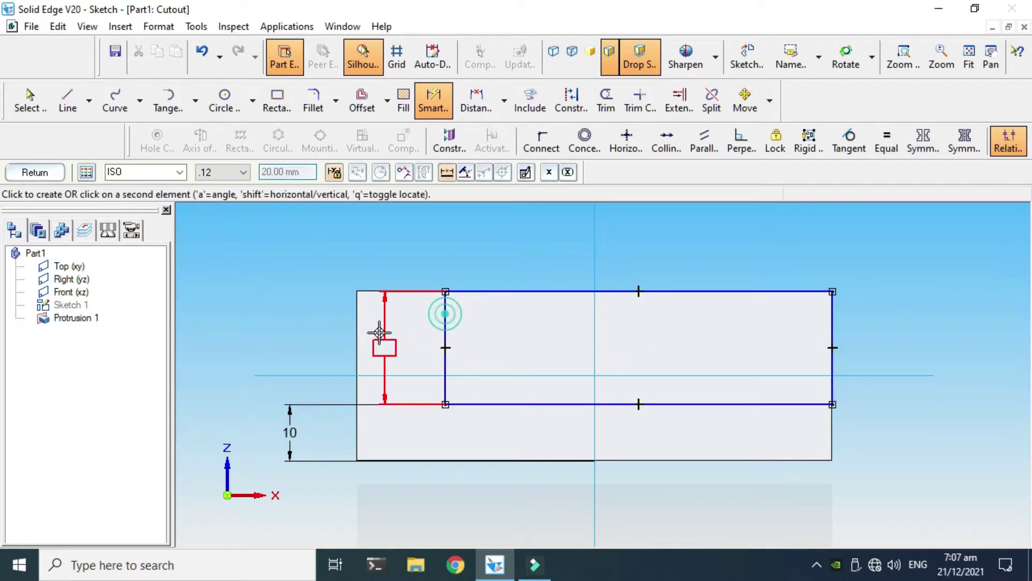
{"action": "left_click", "coordinate": [355, 375]}
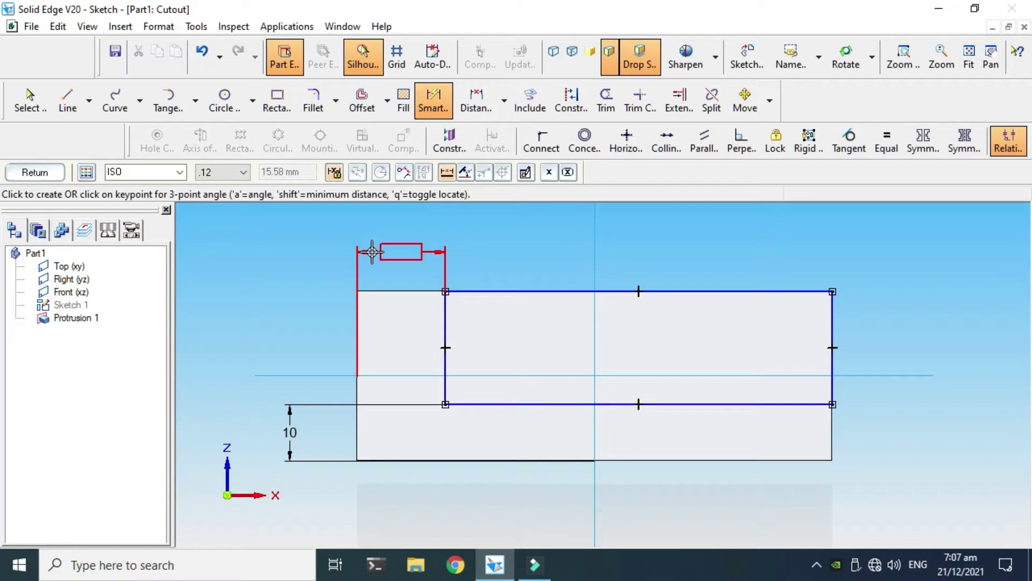
{"action": "left_click", "coordinate": [373, 252]}
{"action": "type", "text": "1"}
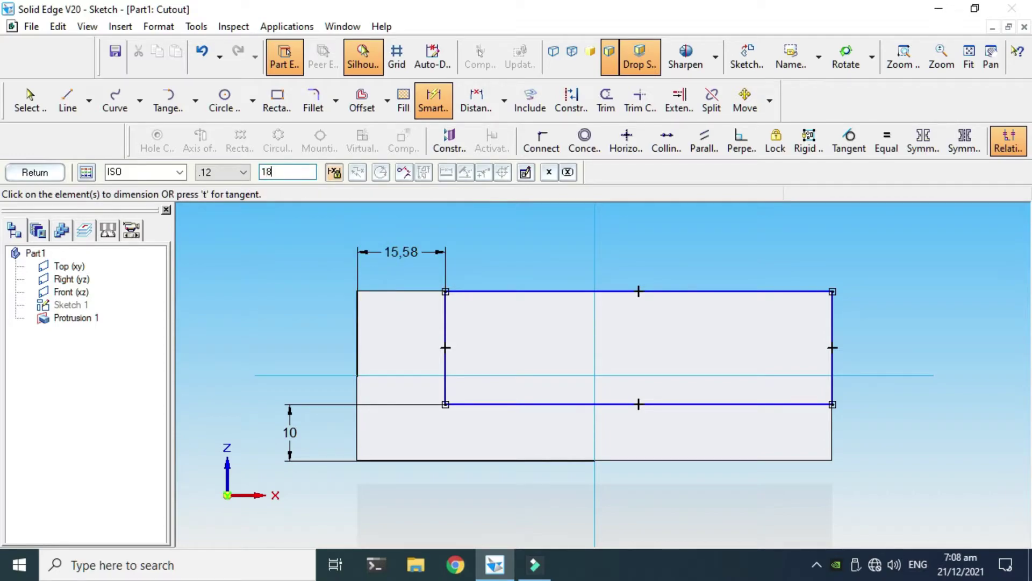
{"action": "type", "text": "8"}
{"action": "key", "text": "Return"}
- Close the sketch, extend the cutout about 85 mm backwards through the block's full depth, and finish the feature
{"action": "scroll", "coordinate": [401, 334], "scroll_direction": "down", "scroll_amount": 2}
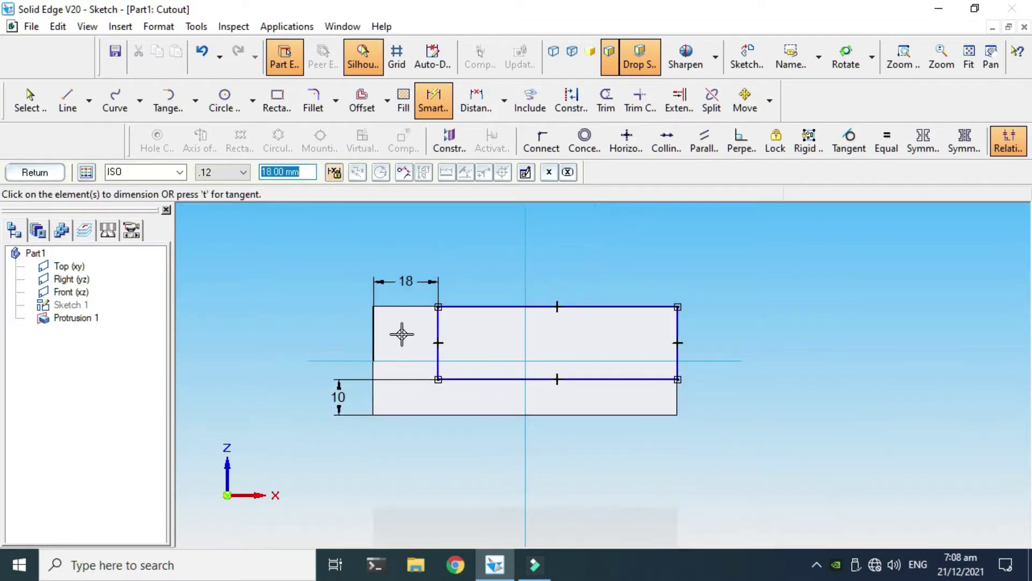
{"action": "left_click", "coordinate": [58, 176]}
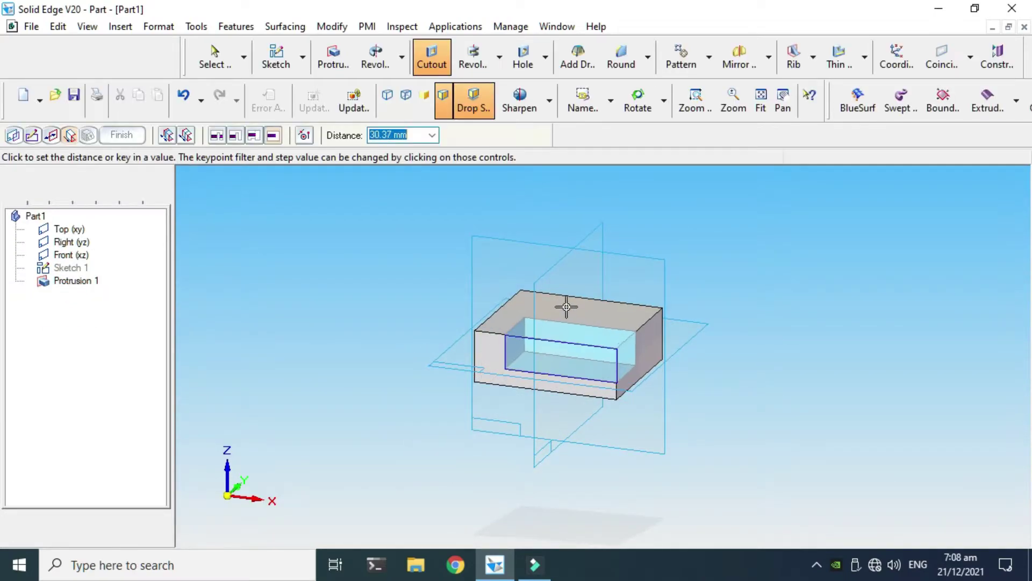
{"action": "left_click", "coordinate": [621, 299]}
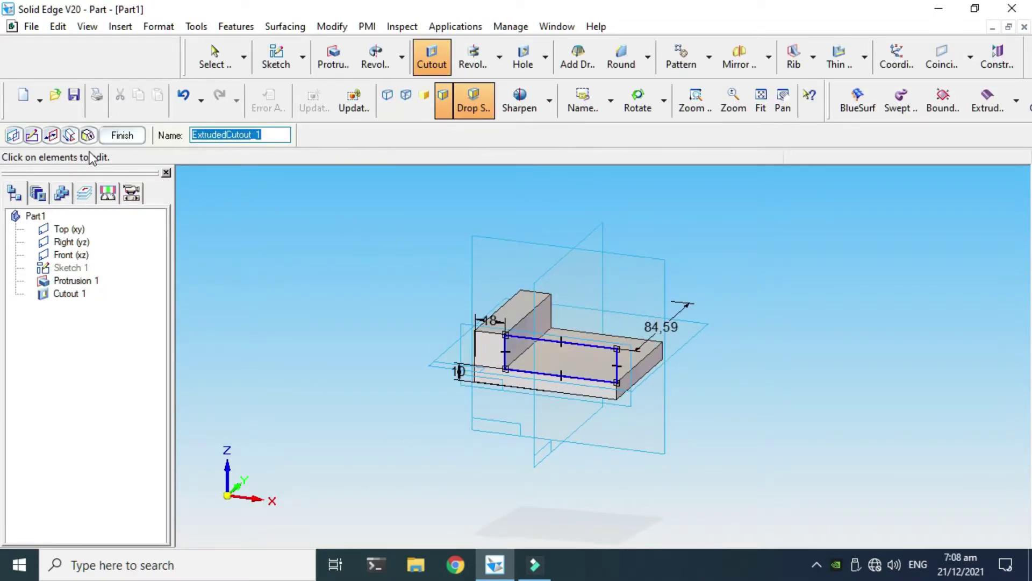
{"action": "left_click", "coordinate": [122, 135]}
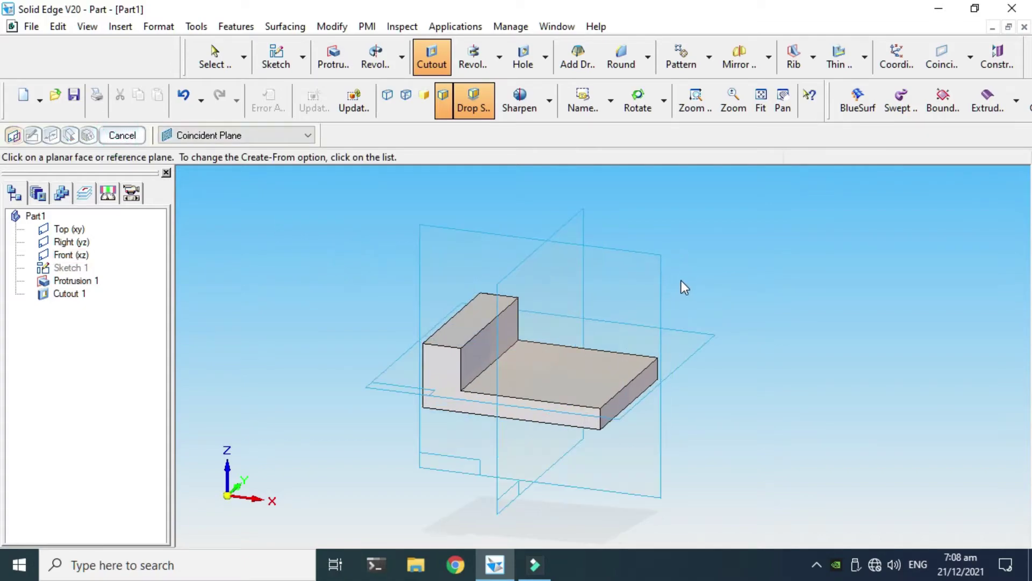
{"action": "left_click", "coordinate": [123, 135]}
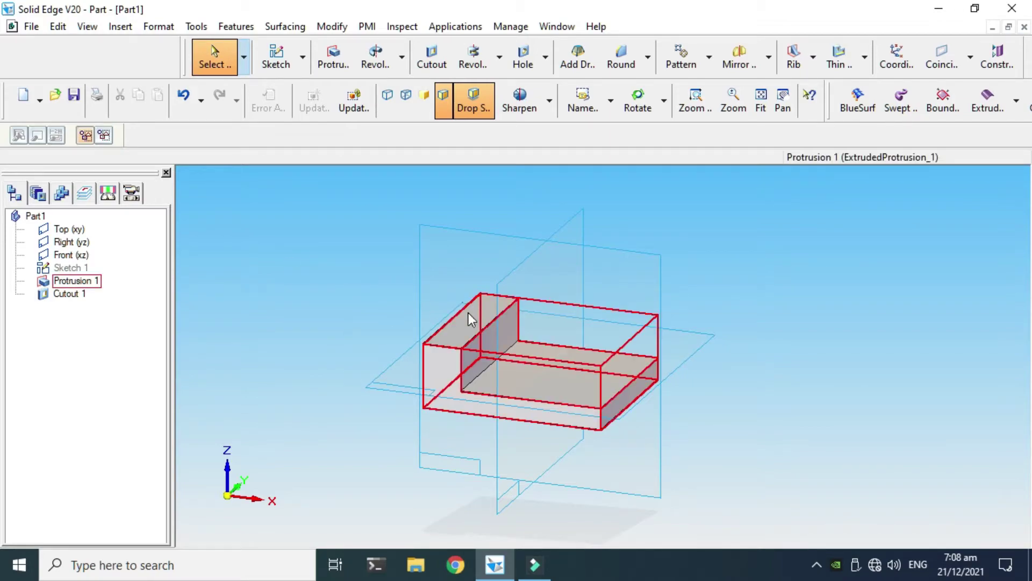
- Start a sketch on the raised step's top face and draw an open three-line notch profile, slanted, vertical and slanted, ending on the left edge
{"action": "scroll", "coordinate": [473, 305], "scroll_direction": "up", "scroll_amount": 2}
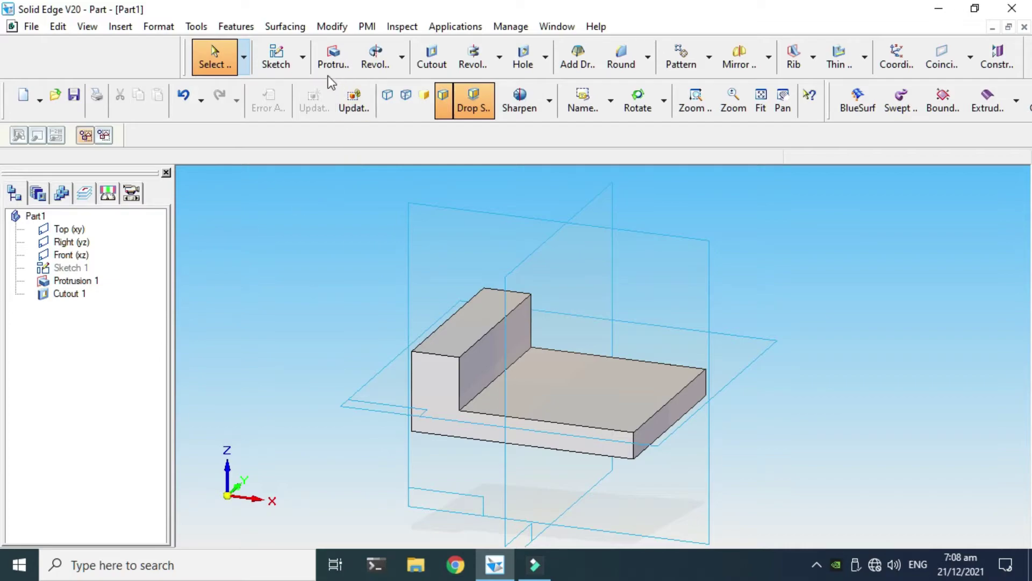
{"action": "left_click", "coordinate": [303, 57]}
{"action": "left_click", "coordinate": [309, 86]}
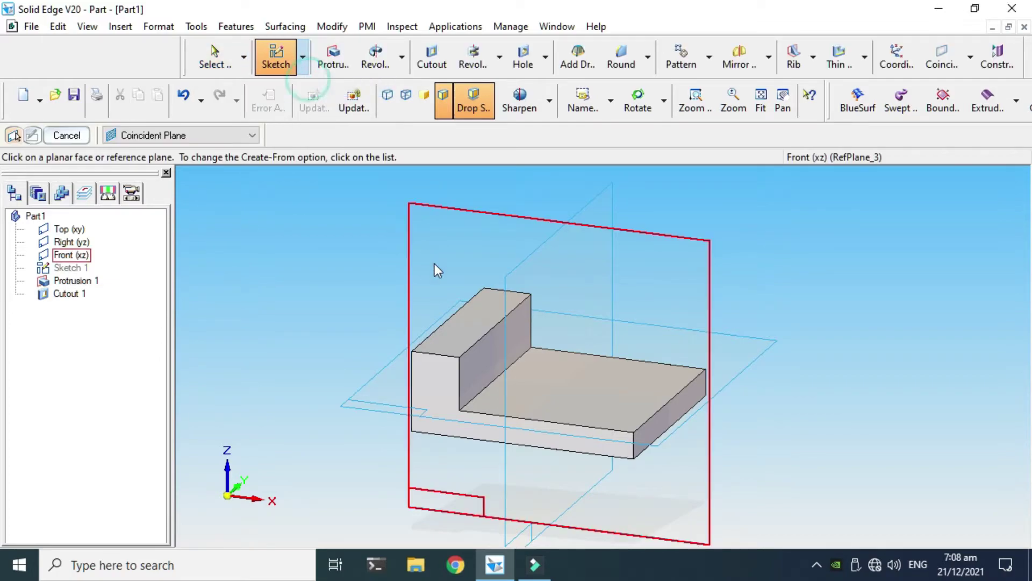
{"action": "left_click", "coordinate": [472, 322]}
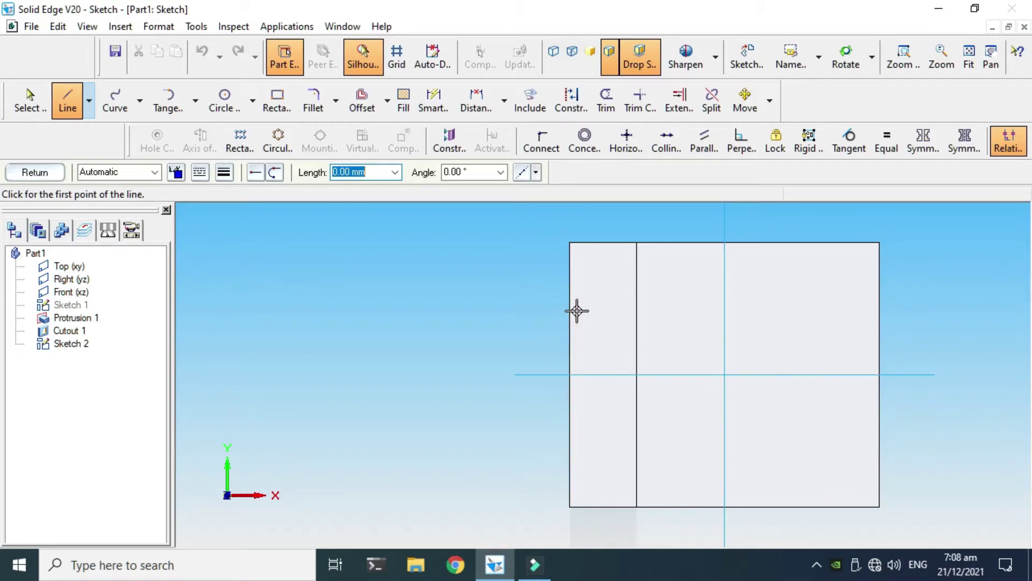
{"action": "left_click", "coordinate": [571, 335]}
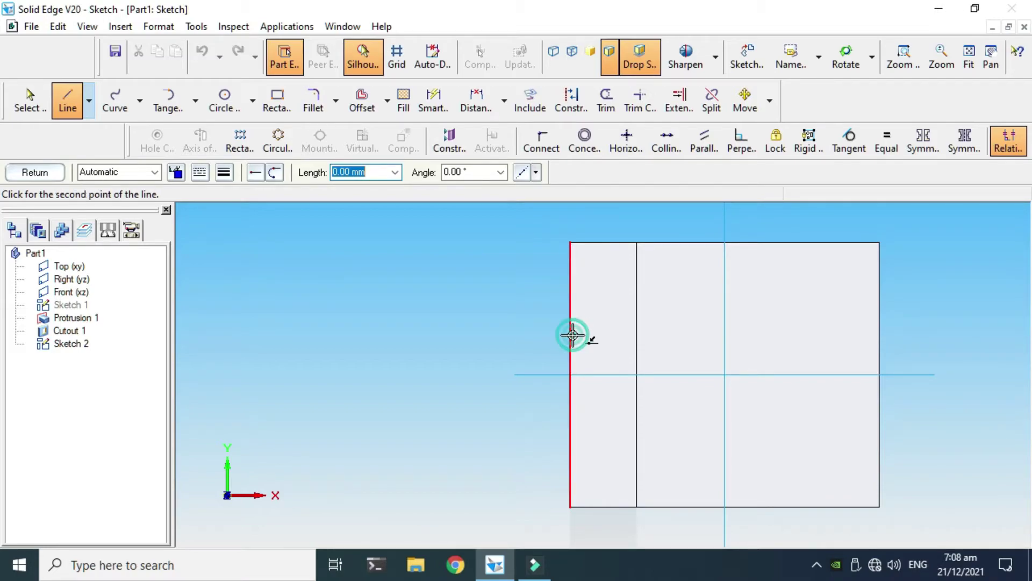
{"action": "left_click", "coordinate": [596, 312]}
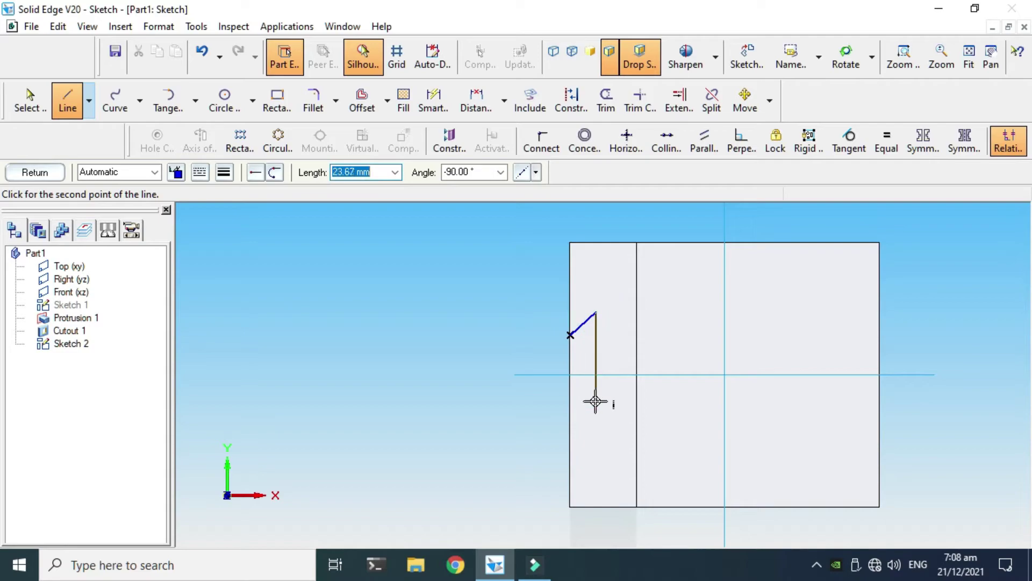
{"action": "left_click", "coordinate": [598, 428]}
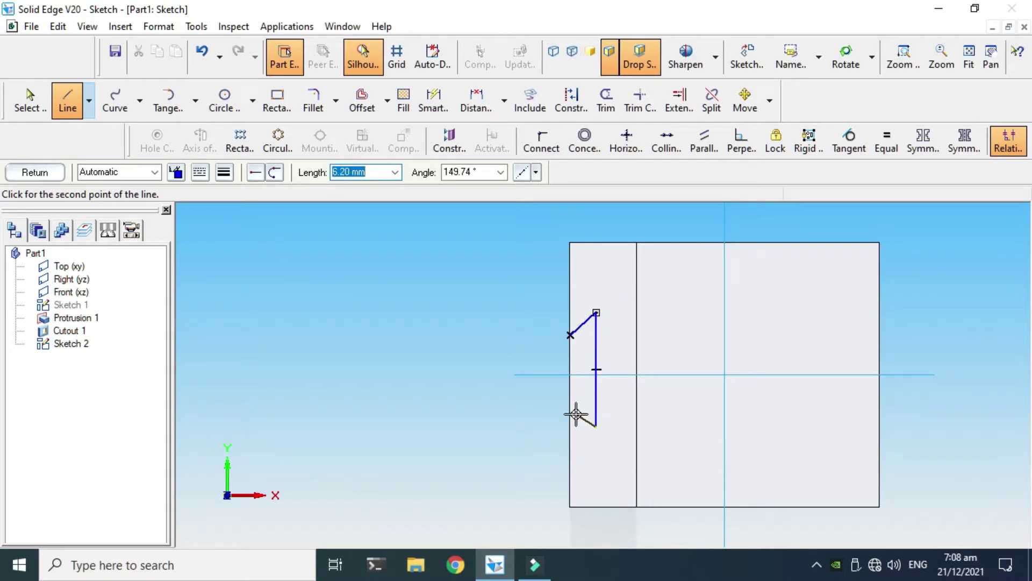
{"action": "left_click", "coordinate": [570, 411]}
{"action": "key", "text": "Escape"}
{"action": "scroll", "coordinate": [570, 398], "scroll_direction": "up", "scroll_amount": 1}
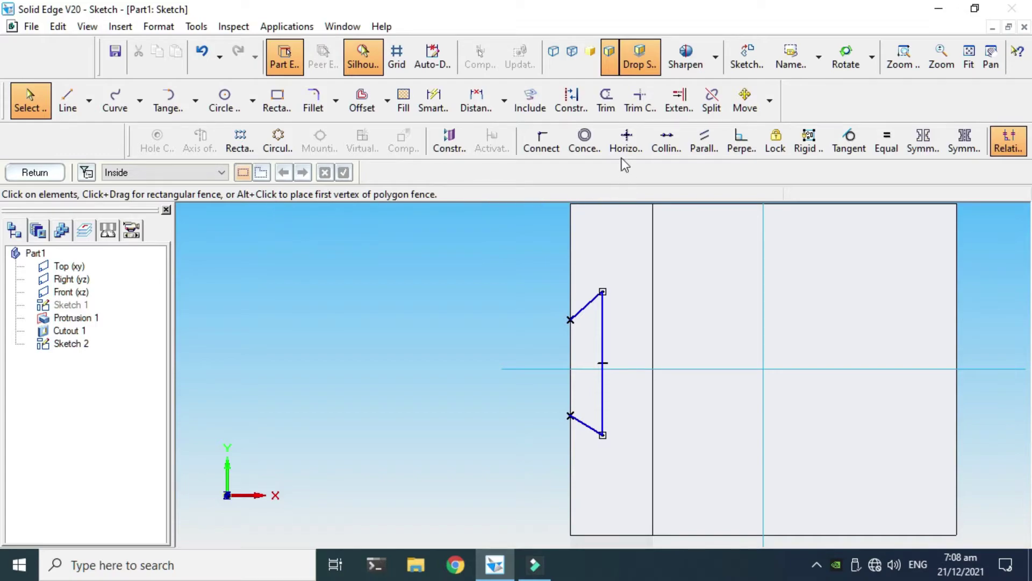
- Connect the midpoint of the notch profile's vertical line to the horizontal reference plane line
{"action": "left_click", "coordinate": [554, 143]}
{"action": "left_click", "coordinate": [602, 363]}
{"action": "left_click", "coordinate": [615, 369]}
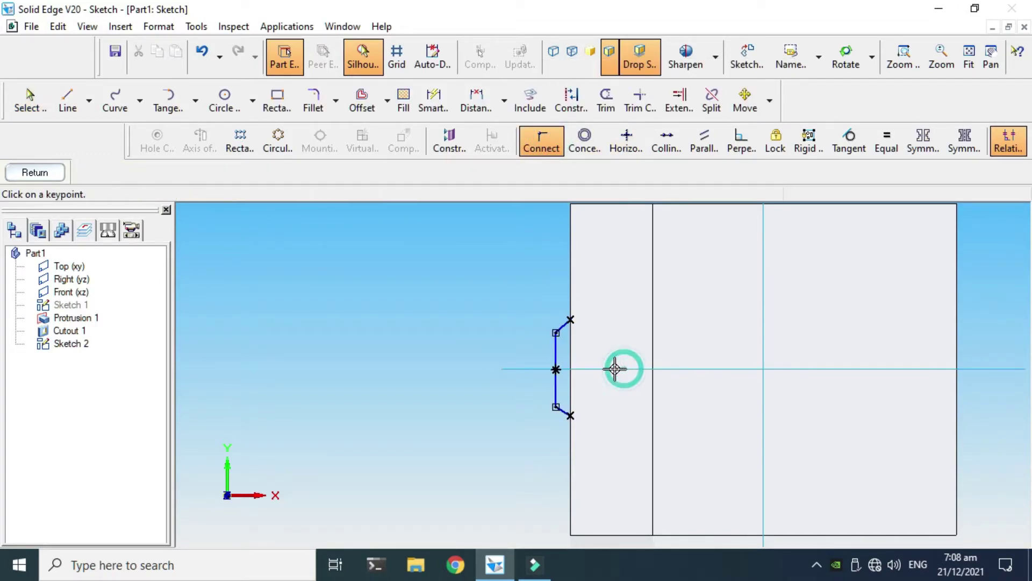
{"action": "key", "text": "Escape"}
- Move the notch profile's vertical line back inside the block, between its left edge and the step edge
{"action": "scroll", "coordinate": [597, 370], "scroll_direction": "up", "scroll_amount": 1}
{"action": "left_click", "coordinate": [542, 338]}
{"action": "left_click_drag", "start_coordinate": [542, 339], "coordinate": [600, 349]}
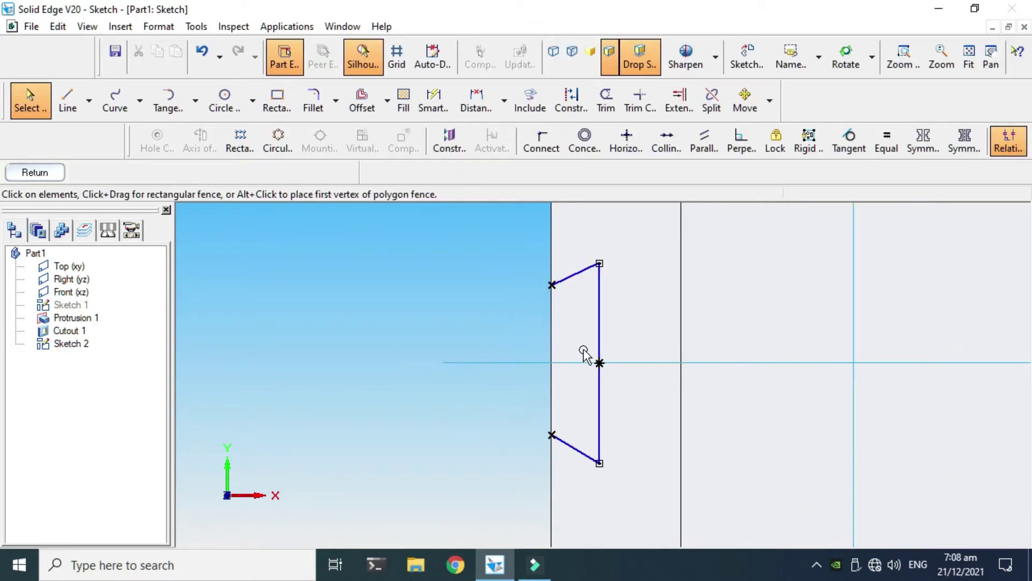
{"action": "scroll", "coordinate": [583, 350], "scroll_direction": "down", "scroll_amount": 1}
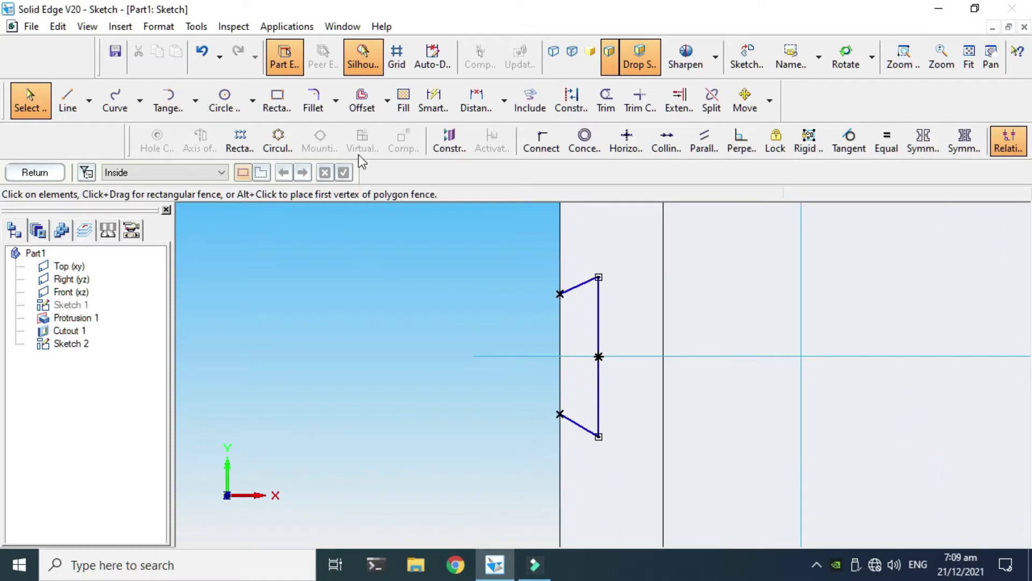
{"action": "scroll", "coordinate": [440, 220], "scroll_direction": "down", "scroll_amount": 1}
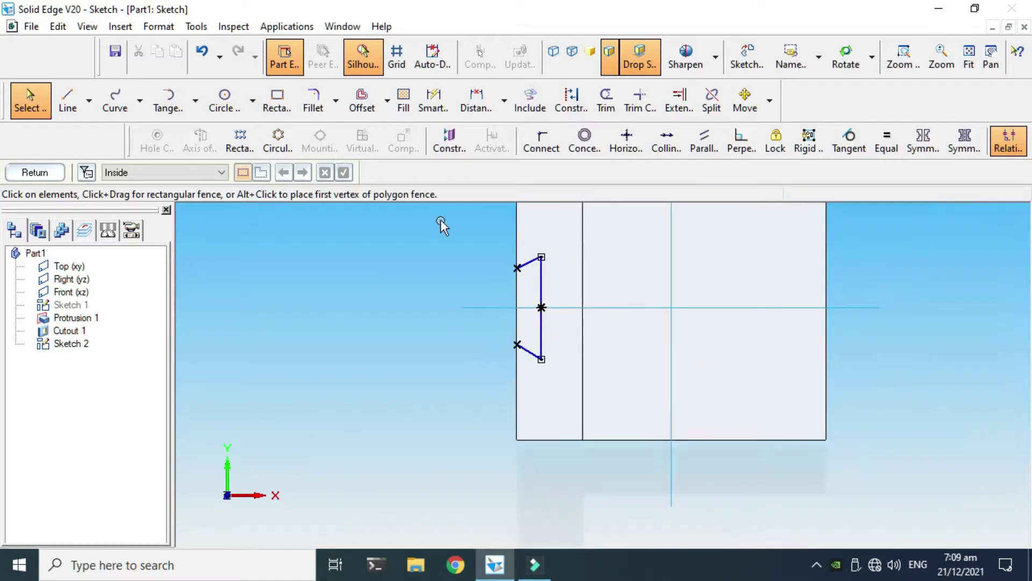
{"action": "left_click", "coordinate": [449, 107]}
{"action": "left_click", "coordinate": [542, 296]}
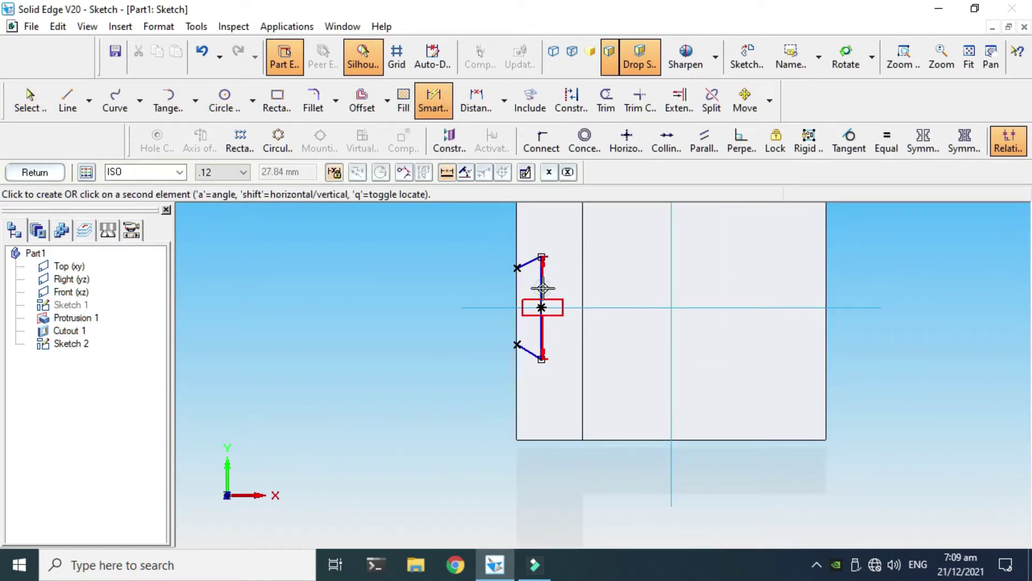
{"action": "left_click", "coordinate": [569, 307]}
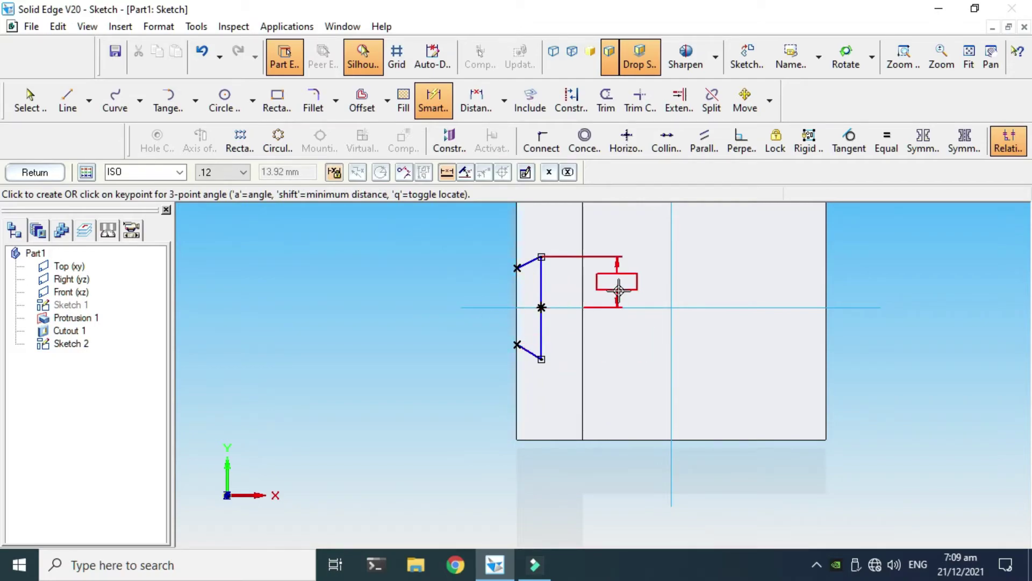
{"action": "key", "text": "Escape"}
{"action": "scroll", "coordinate": [592, 304], "scroll_direction": "up", "scroll_amount": 1}
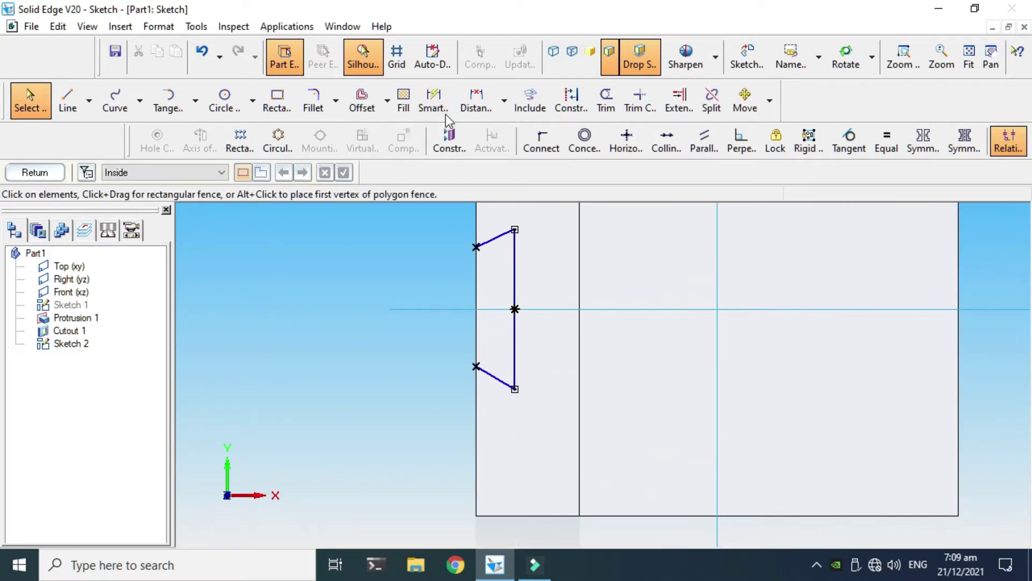
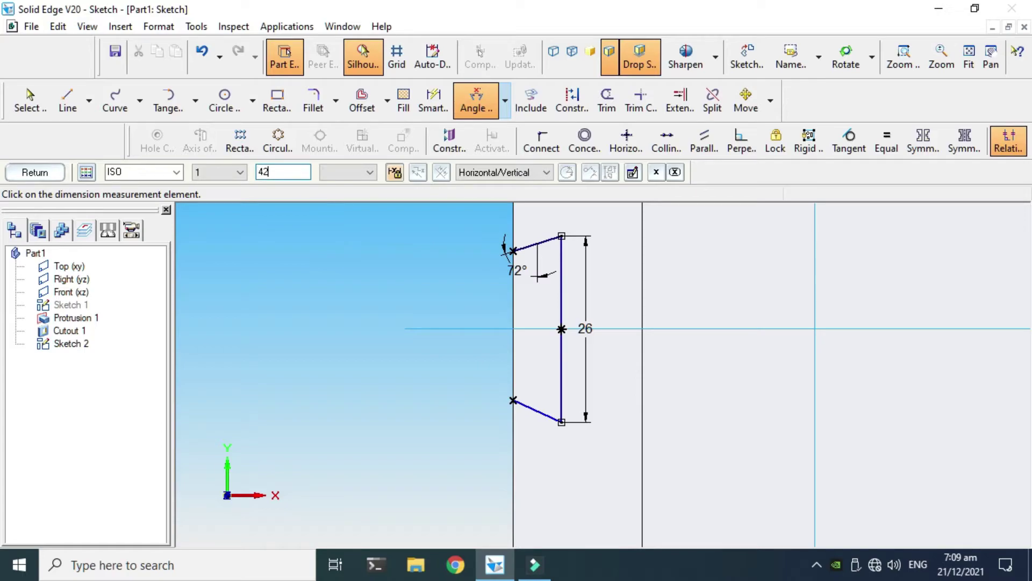
- Set the angle between the profile's upper slanted line and the vertical line to 42°
{"action": "key", "text": "Return"}
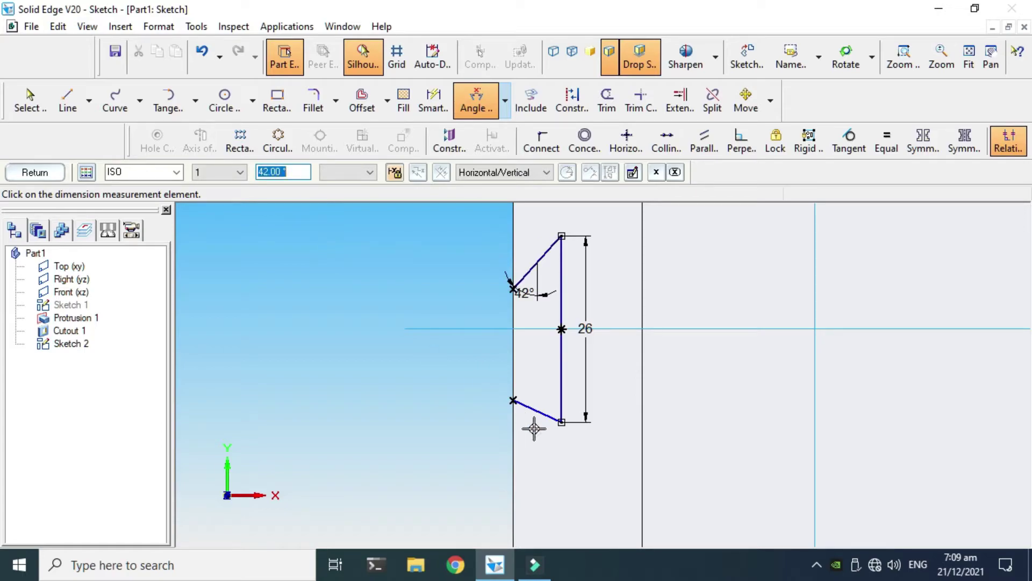
{"action": "key", "text": "Escape"}
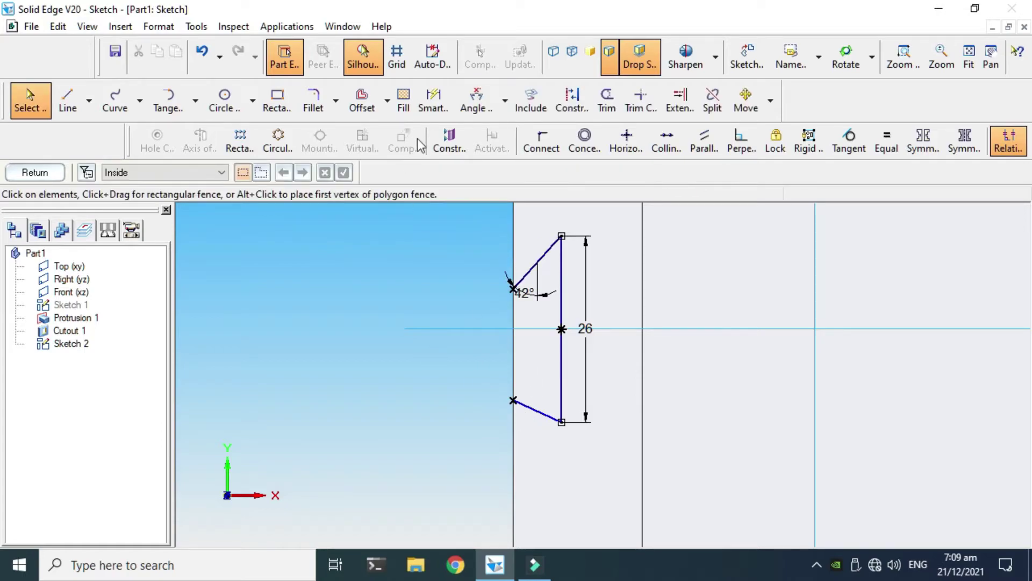
- Set the angle between the profile's lower slanted line and the vertical line to 42°
{"action": "left_click", "coordinate": [505, 101]}
{"action": "left_click", "coordinate": [529, 149]}
{"action": "scroll", "coordinate": [552, 408], "scroll_direction": "up", "scroll_amount": 1}
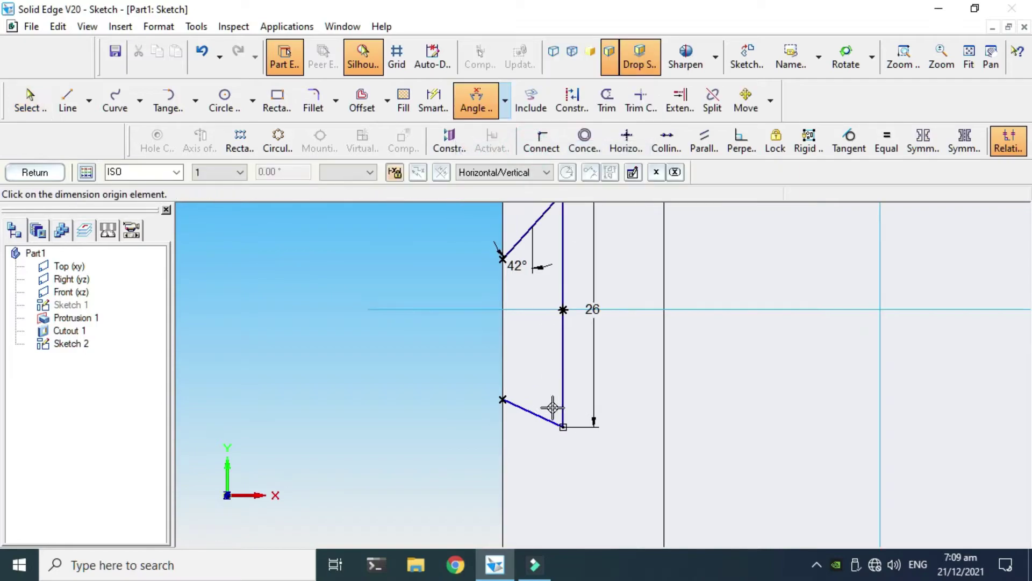
{"action": "left_click", "coordinate": [538, 414]}
{"action": "left_click", "coordinate": [562, 394]}
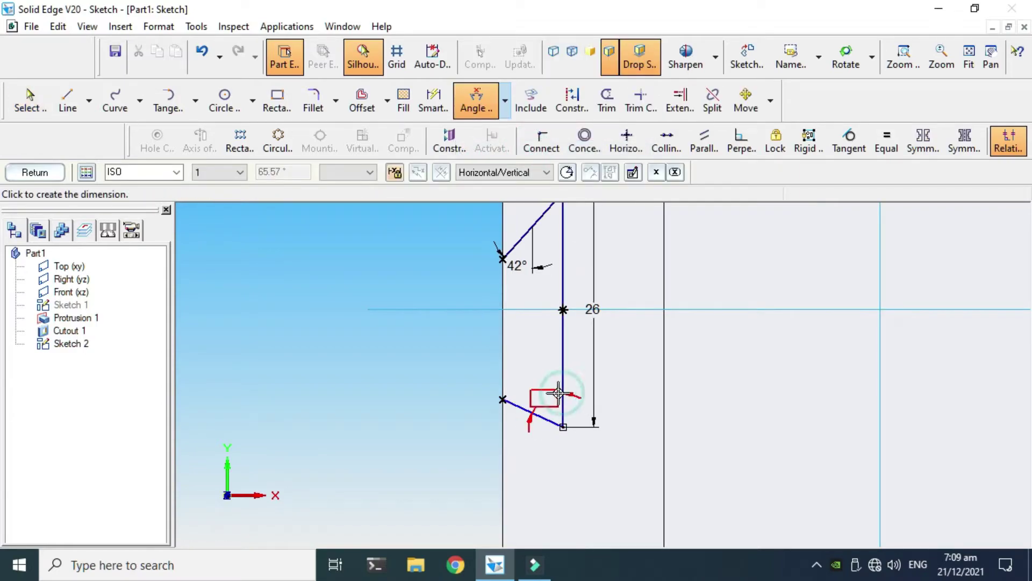
{"action": "left_click", "coordinate": [544, 387]}
{"action": "type", "text": "4"}
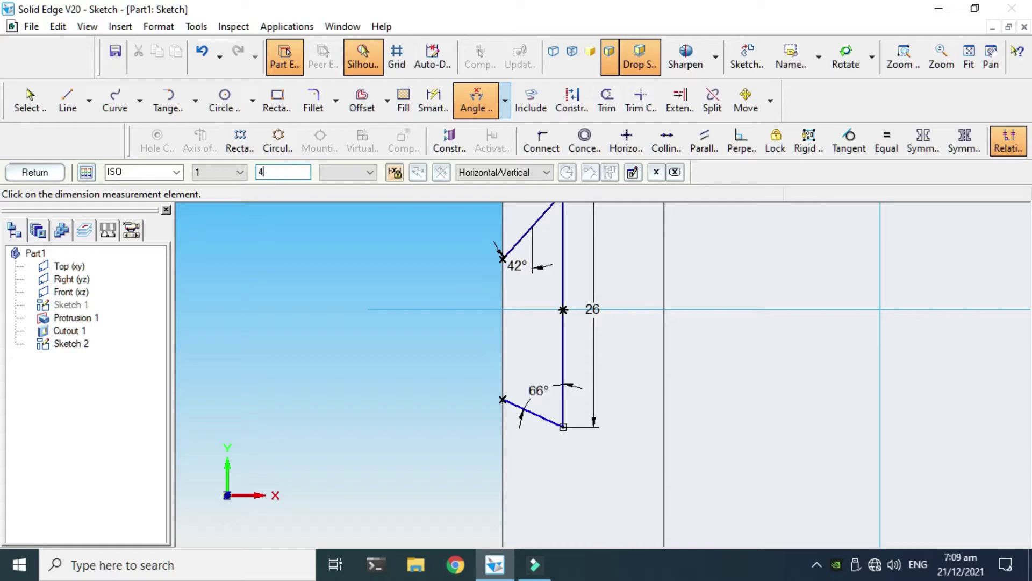
{"action": "type", "text": "2"}
{"action": "key", "text": "Return"}
{"action": "key", "text": "Escape"}
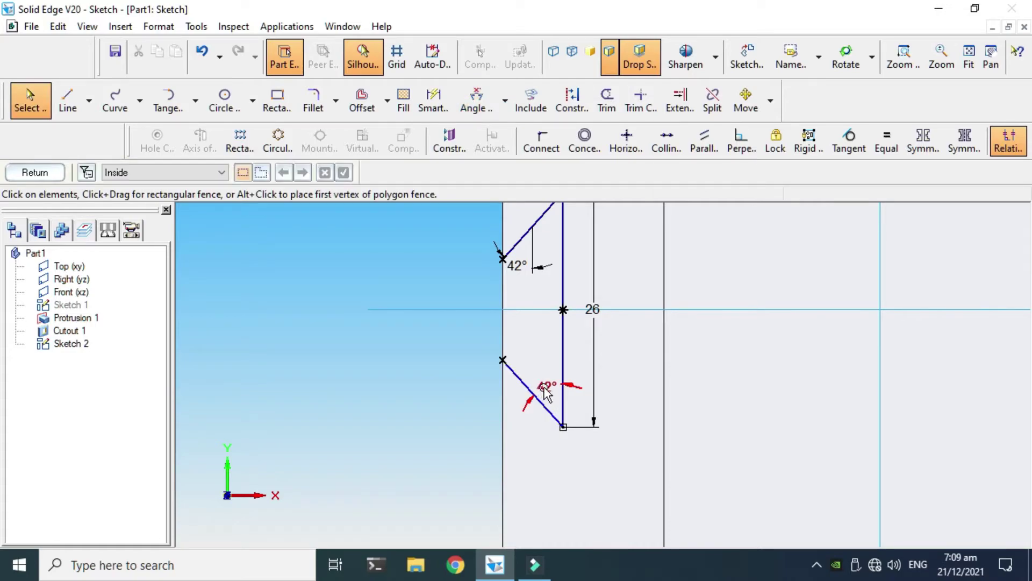
{"action": "scroll", "coordinate": [520, 427], "scroll_direction": "down", "scroll_amount": 4}
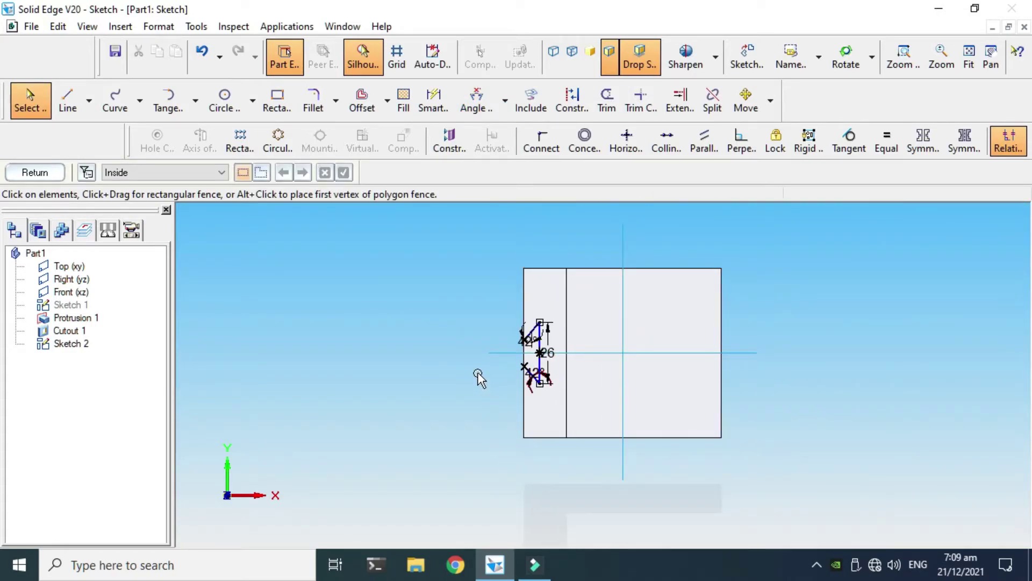
{"action": "scroll", "coordinate": [478, 374], "scroll_direction": "up", "scroll_amount": 3}
{"action": "scroll", "coordinate": [551, 356], "scroll_direction": "up", "scroll_amount": 3}
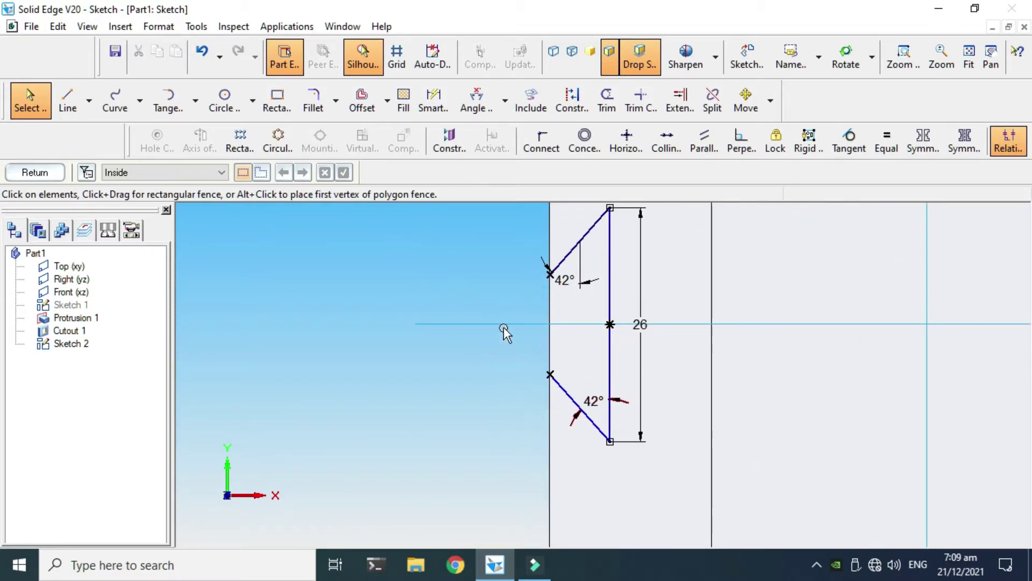
{"action": "scroll", "coordinate": [504, 326], "scroll_direction": "down", "scroll_amount": 2}
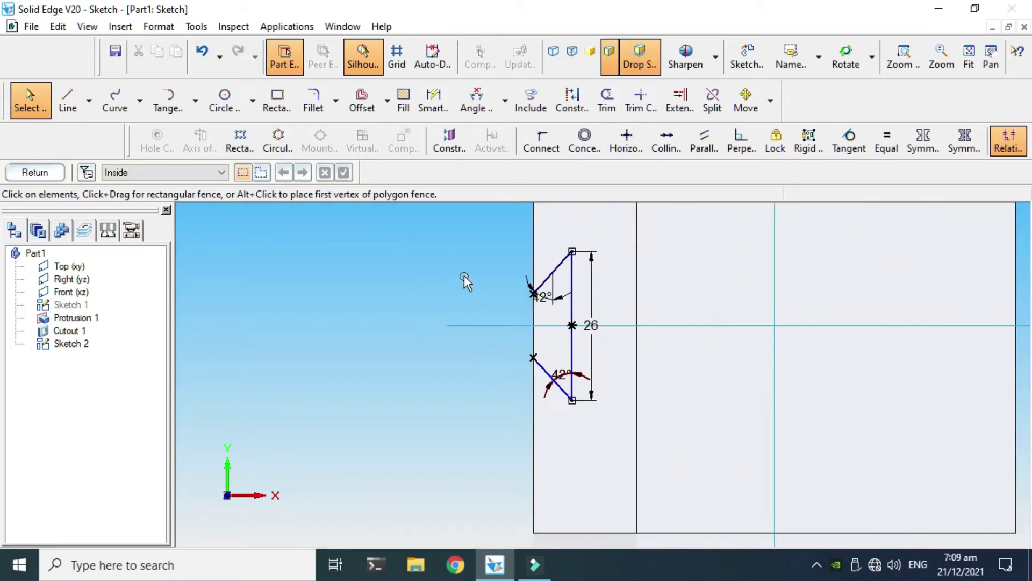
- Close the notch profile with a line joining its two open ends along the block's left edge, and finish the sketch
{"action": "left_click", "coordinate": [89, 100]}
{"action": "left_click", "coordinate": [94, 129]}
{"action": "scroll", "coordinate": [542, 313], "scroll_direction": "up", "scroll_amount": 2}
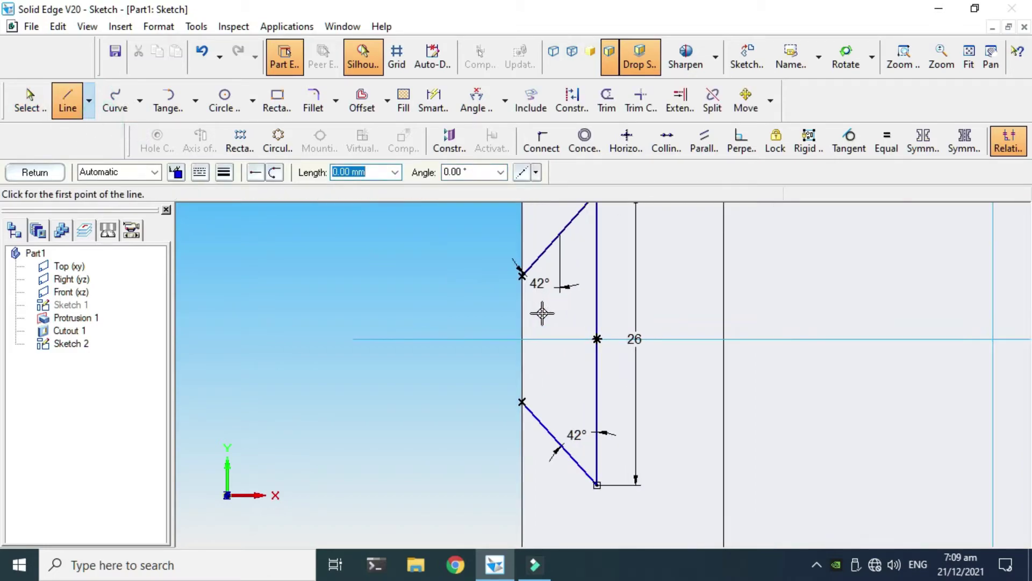
{"action": "left_click", "coordinate": [521, 275]}
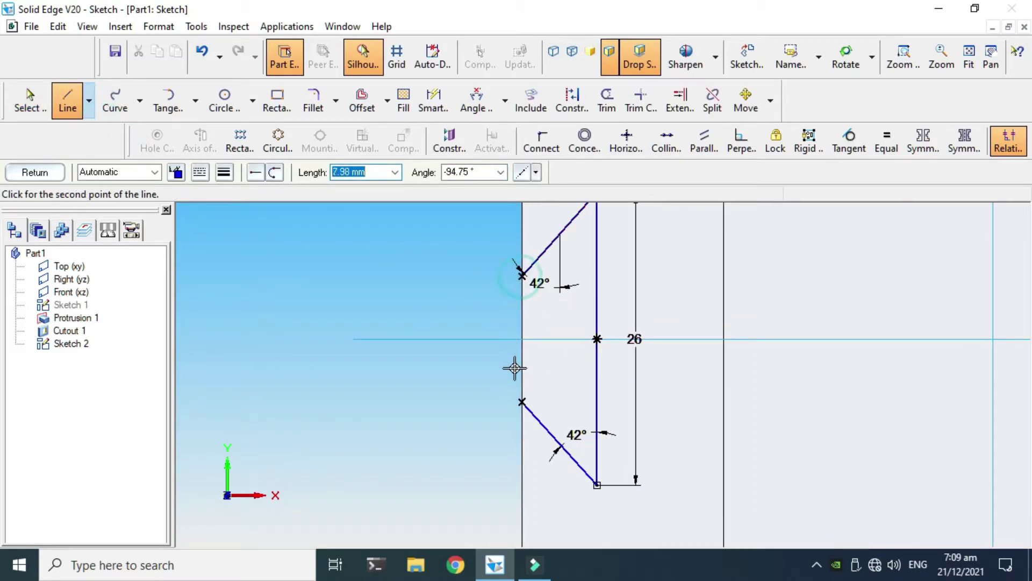
{"action": "left_click", "coordinate": [522, 400]}
{"action": "key", "text": "Escape"}
{"action": "scroll", "coordinate": [432, 399], "scroll_direction": "down", "scroll_amount": 3}
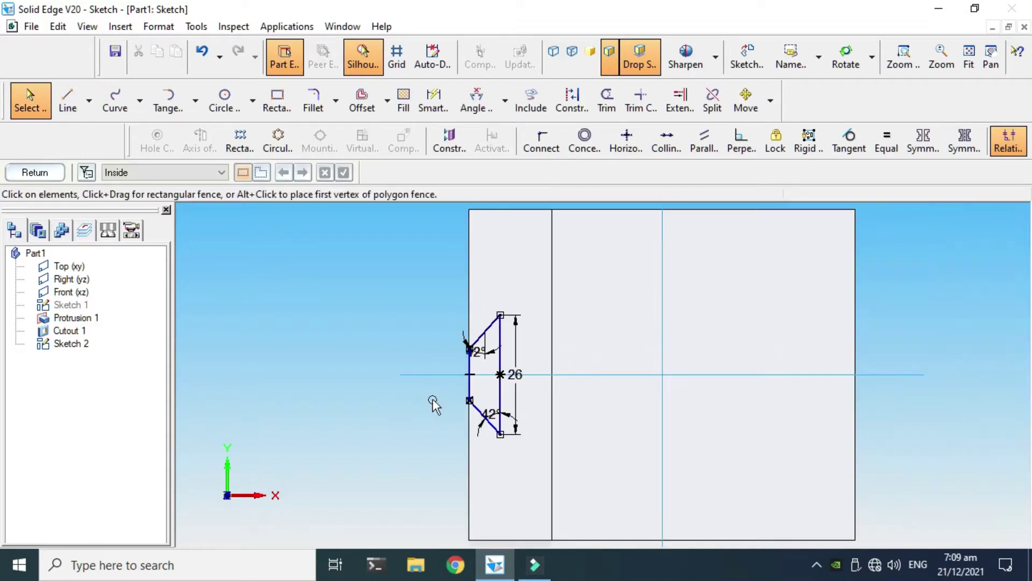
{"action": "scroll", "coordinate": [344, 248], "scroll_direction": "down", "scroll_amount": 2}
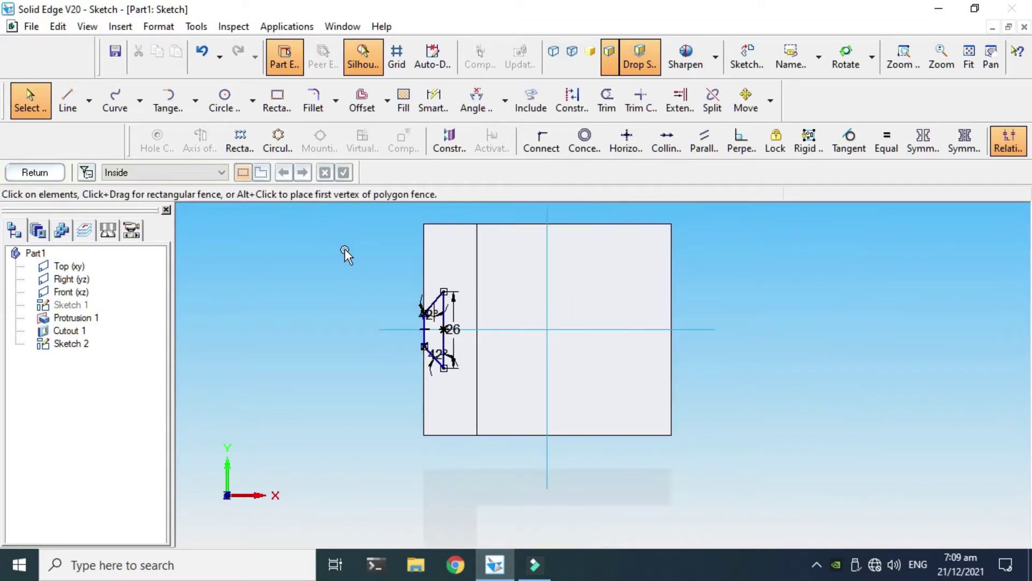
{"action": "left_click", "coordinate": [22, 174]}
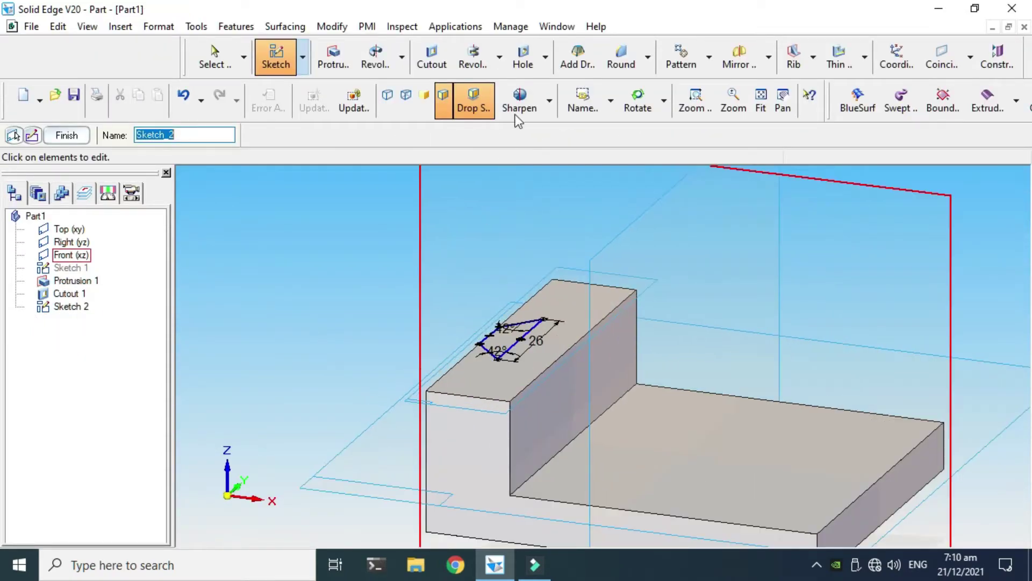
- Cut the sketched notch profile downward through the full height of the raised step
{"action": "left_click", "coordinate": [434, 58]}
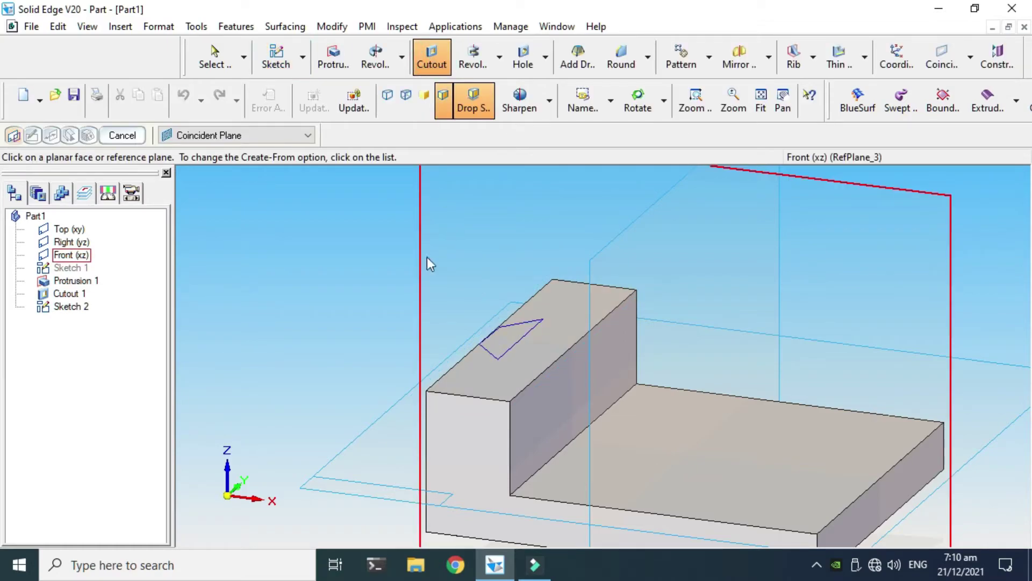
{"action": "left_click", "coordinate": [250, 138]}
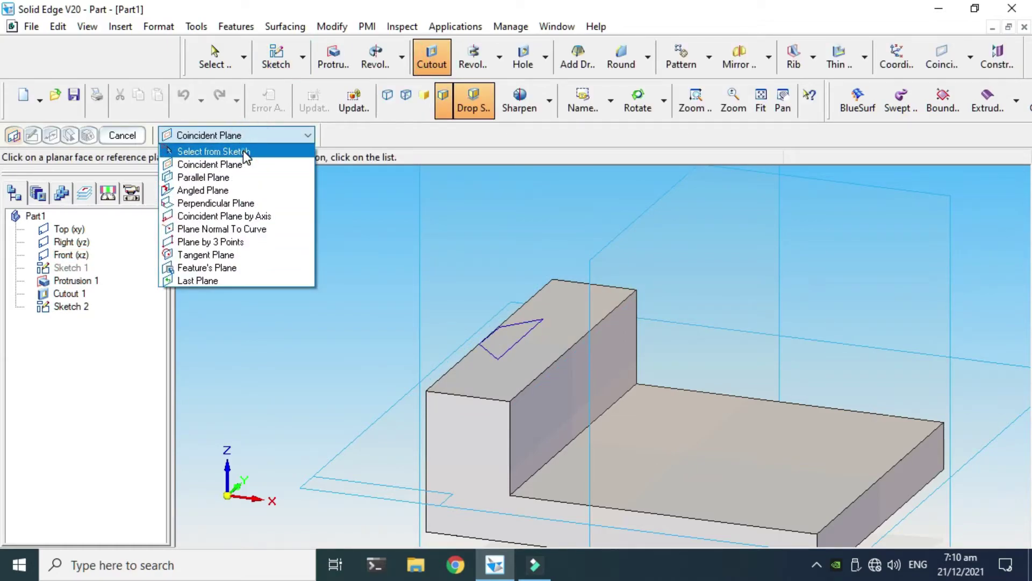
{"action": "left_click", "coordinate": [243, 151]}
{"action": "left_click", "coordinate": [521, 340]}
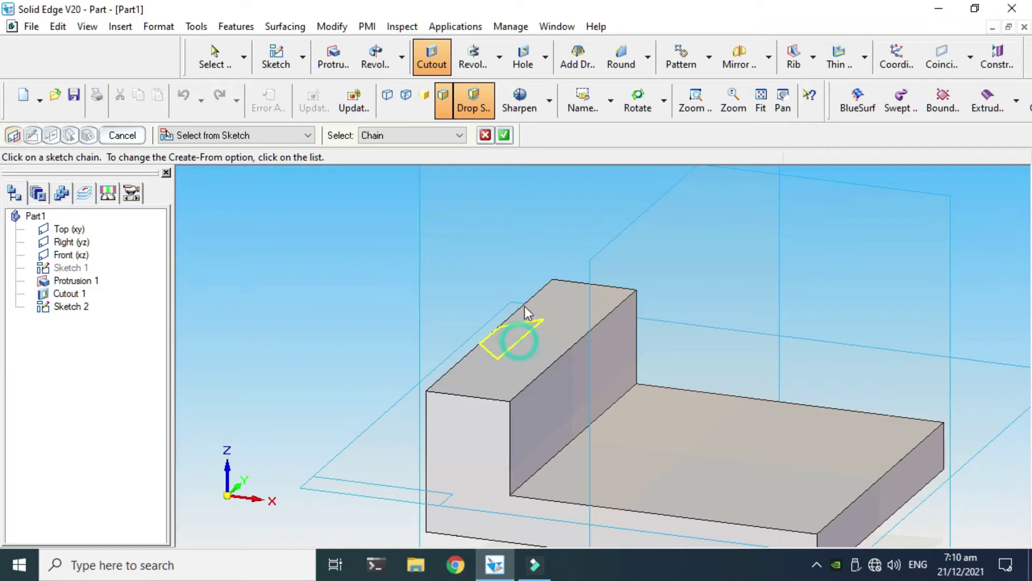
{"action": "left_click", "coordinate": [504, 136]}
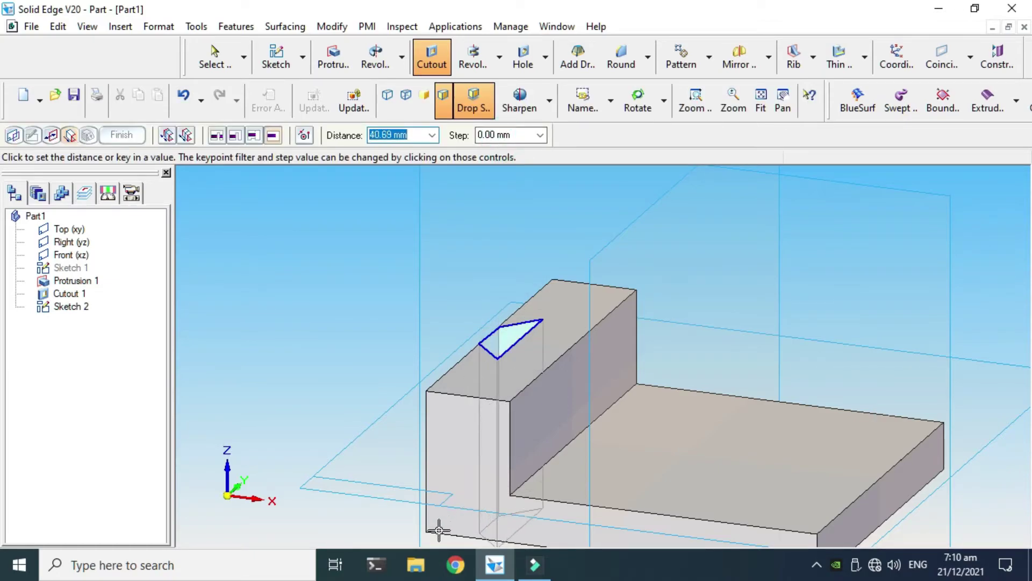
{"action": "left_click", "coordinate": [398, 530]}
{"action": "left_click", "coordinate": [121, 136]}
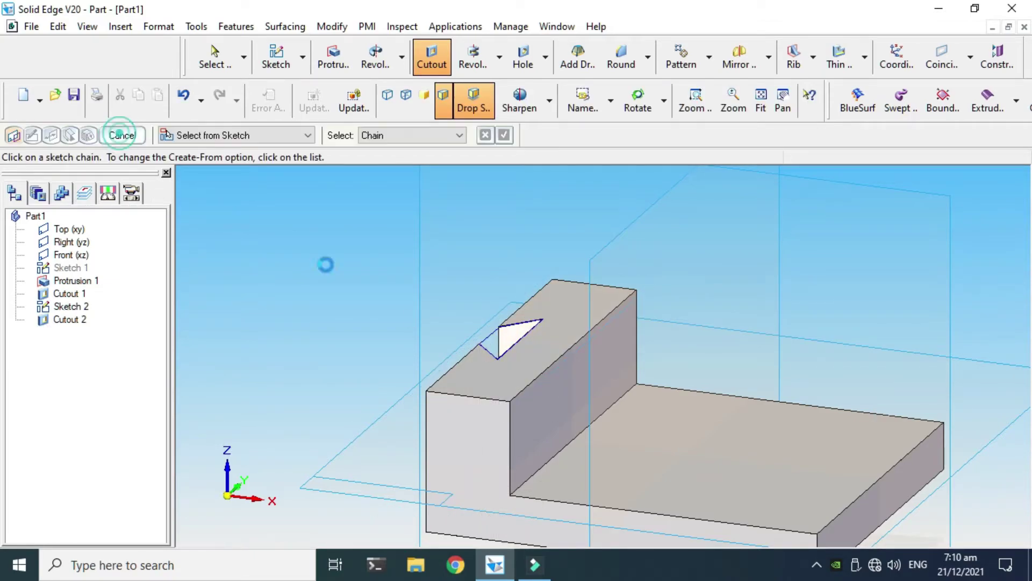
{"action": "left_click", "coordinate": [143, 136]}
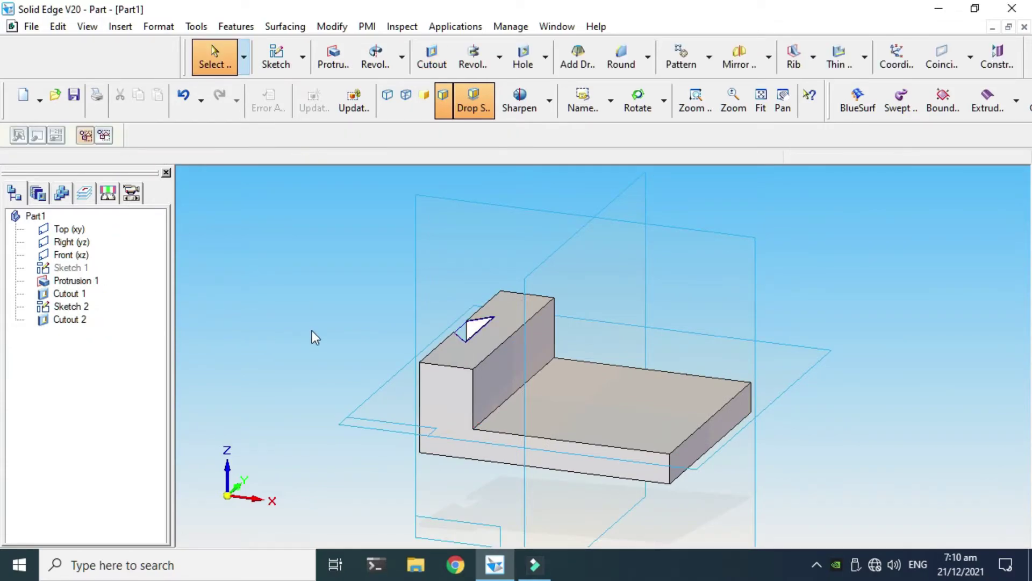
- Hide the notch sketch
{"action": "left_click", "coordinate": [67, 306]}
{"action": "right_click", "coordinate": [65, 306]}
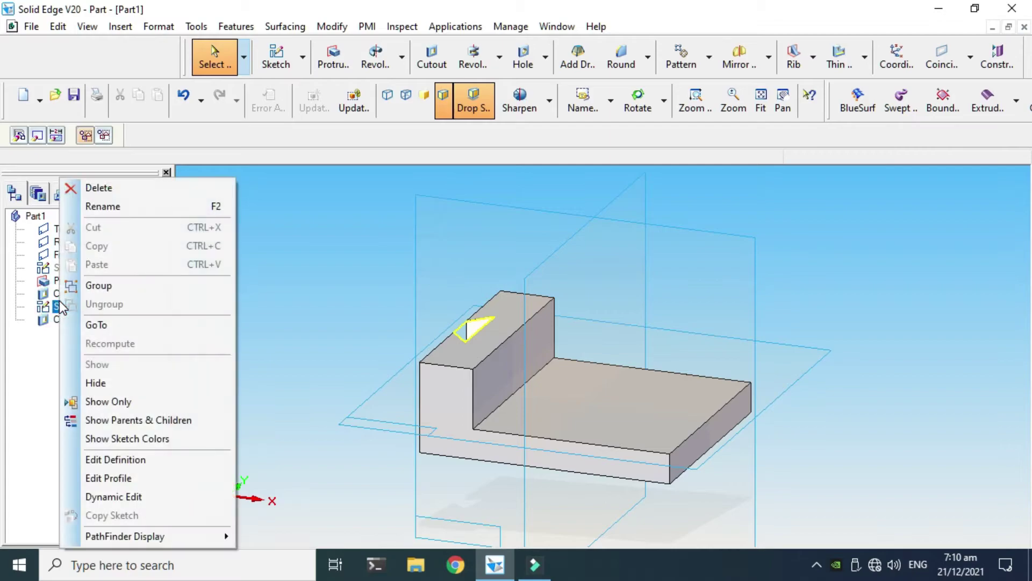
{"action": "left_click", "coordinate": [95, 382]}
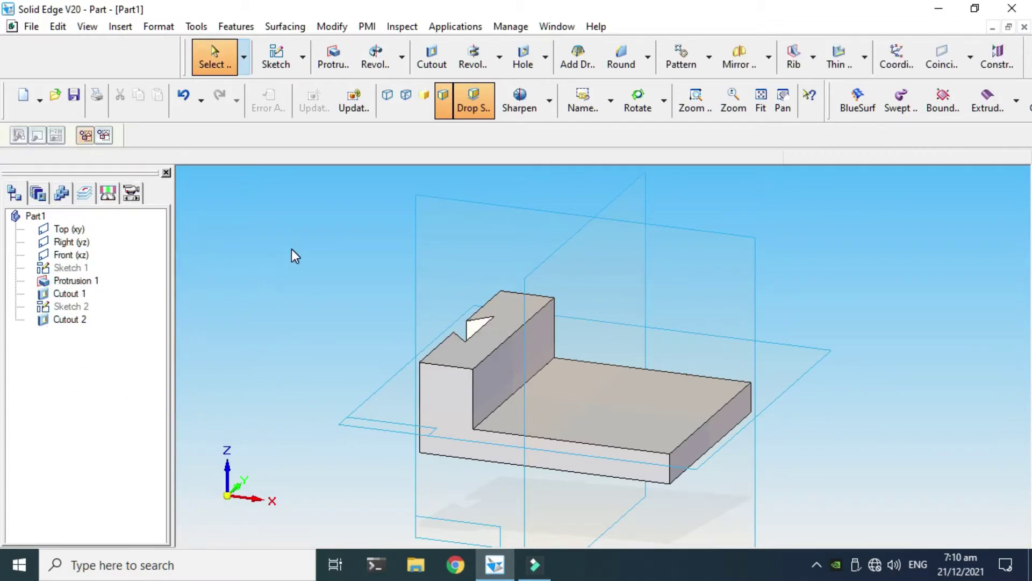
- Examine the dovetail notch in the raised step from above, close up and from an angled view
{"action": "right_click", "coordinate": [317, 205]}
{"action": "left_click", "coordinate": [355, 288]}
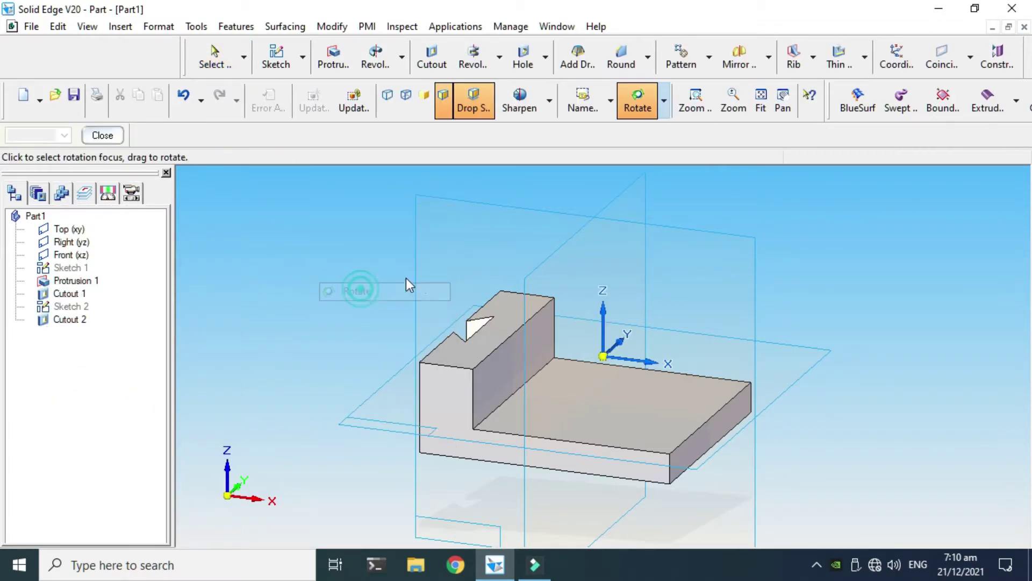
{"action": "left_click_drag", "start_coordinate": [405, 278], "coordinate": [430, 357]}
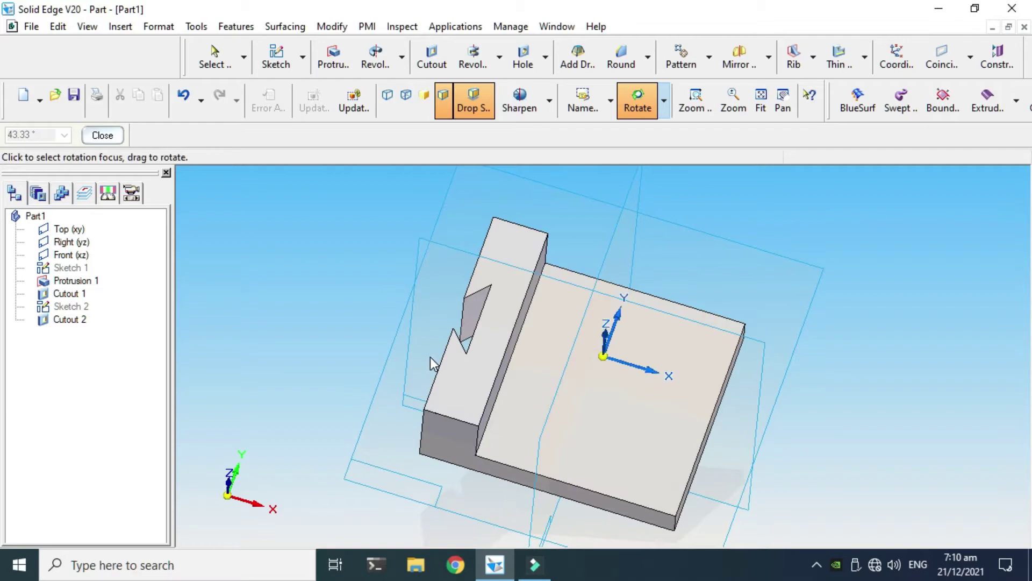
{"action": "scroll", "coordinate": [491, 326], "scroll_direction": "up", "scroll_amount": 3}
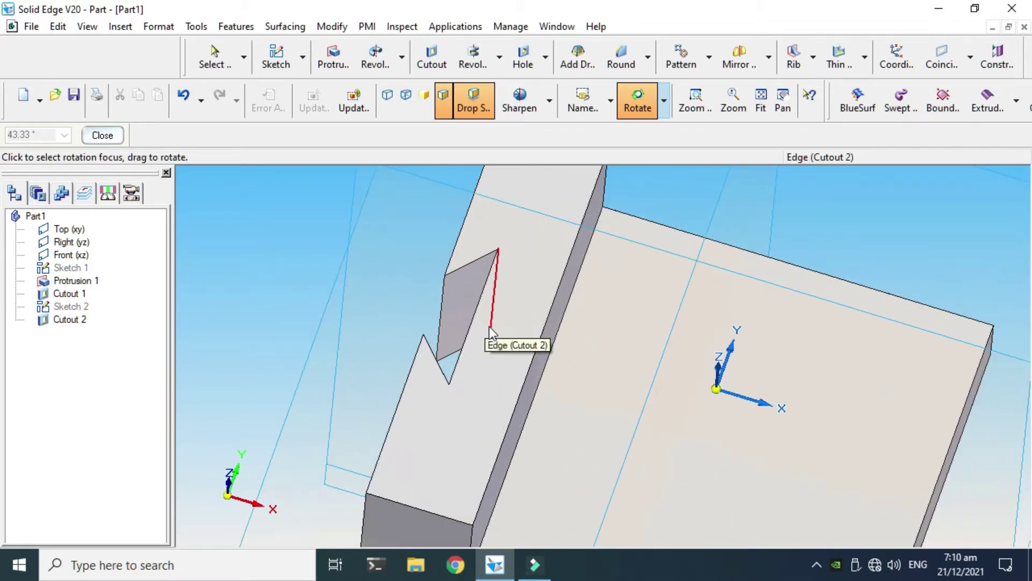
{"action": "scroll", "coordinate": [484, 328], "scroll_direction": "down", "scroll_amount": 3}
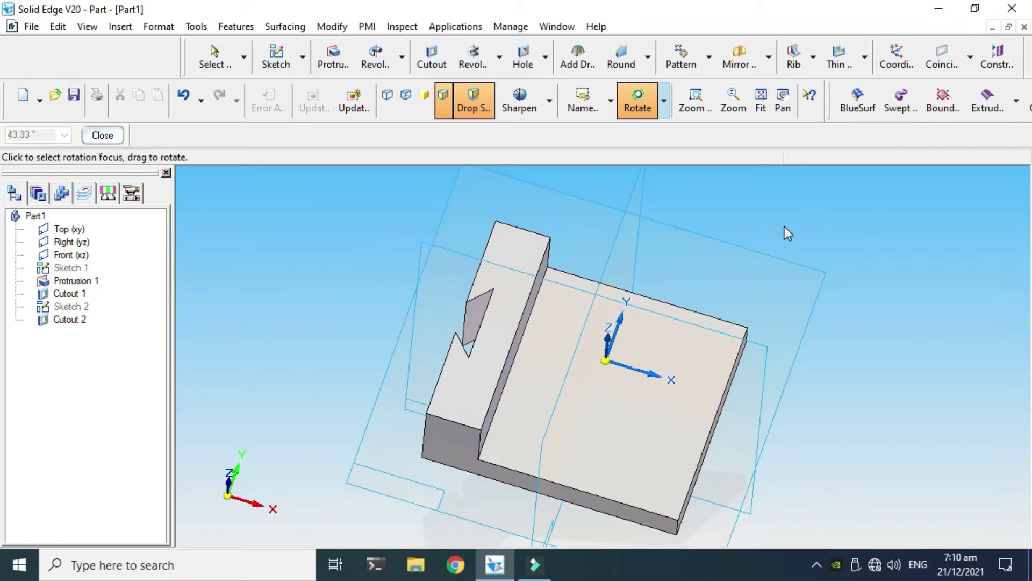
{"action": "scroll", "coordinate": [680, 311], "scroll_direction": "down", "scroll_amount": 2}
{"action": "key", "text": "Escape"}
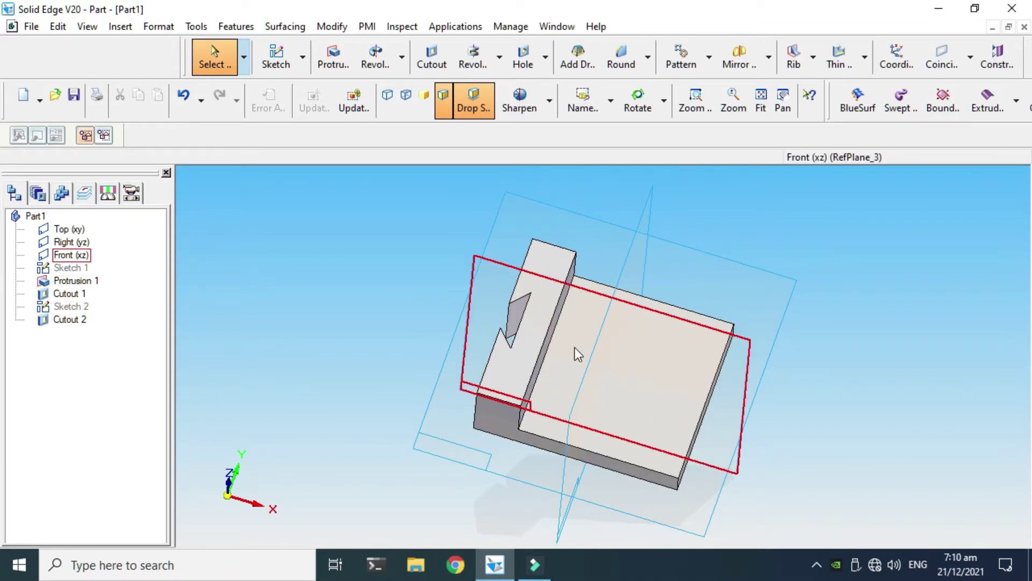
{"action": "left_click", "coordinate": [385, 254]}
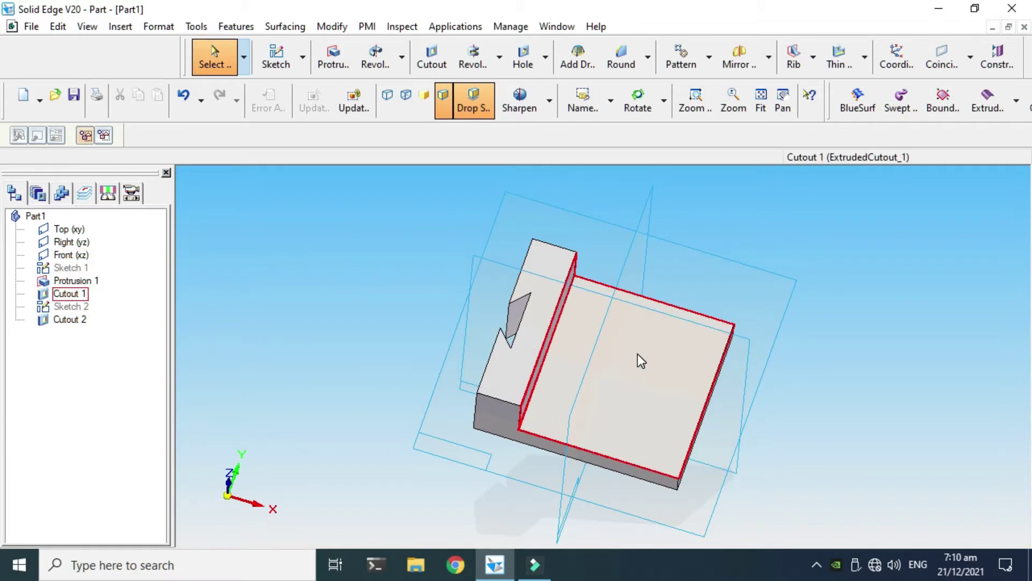
{"action": "middle_click_drag", "start_coordinate": [637, 354], "coordinate": [640, 376]}
{"action": "left_click", "coordinate": [184, 272]}
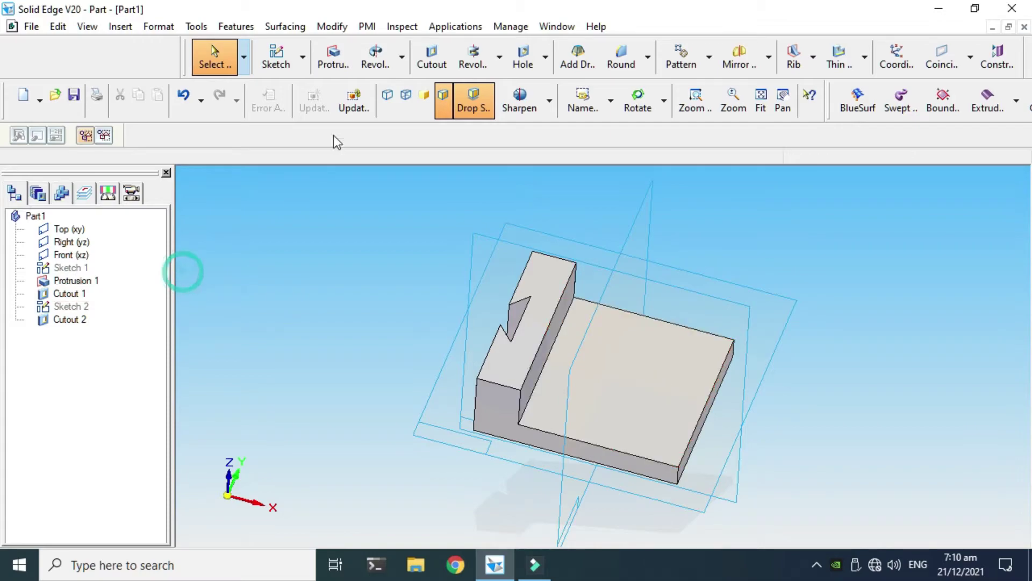
- Start a sketch on the lower plate's top face and draw a horizontal line rightward from the raised step's edge, above the centre line
{"action": "left_click", "coordinate": [303, 57]}
{"action": "left_click", "coordinate": [295, 85]}
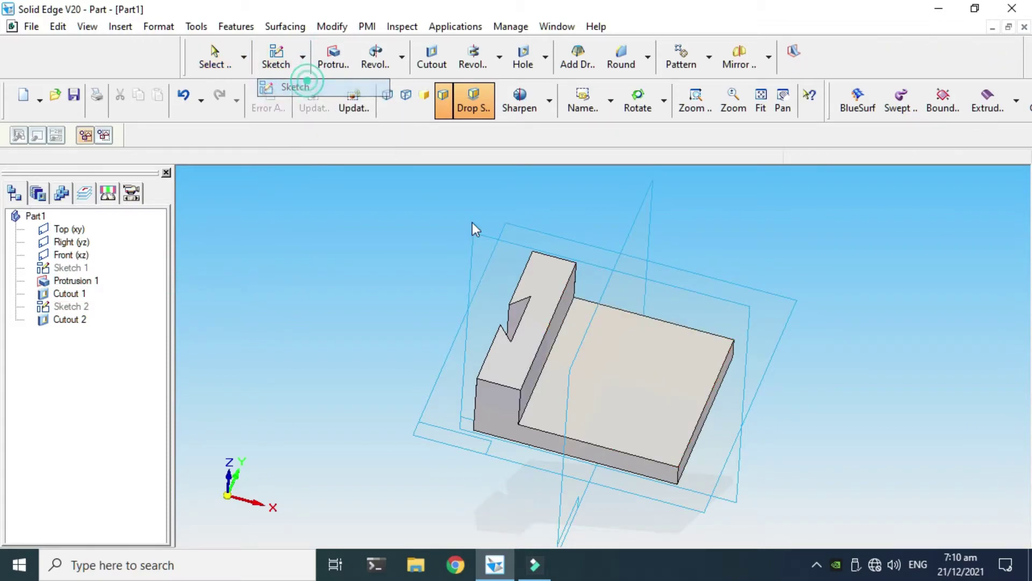
{"action": "left_click", "coordinate": [579, 328]}
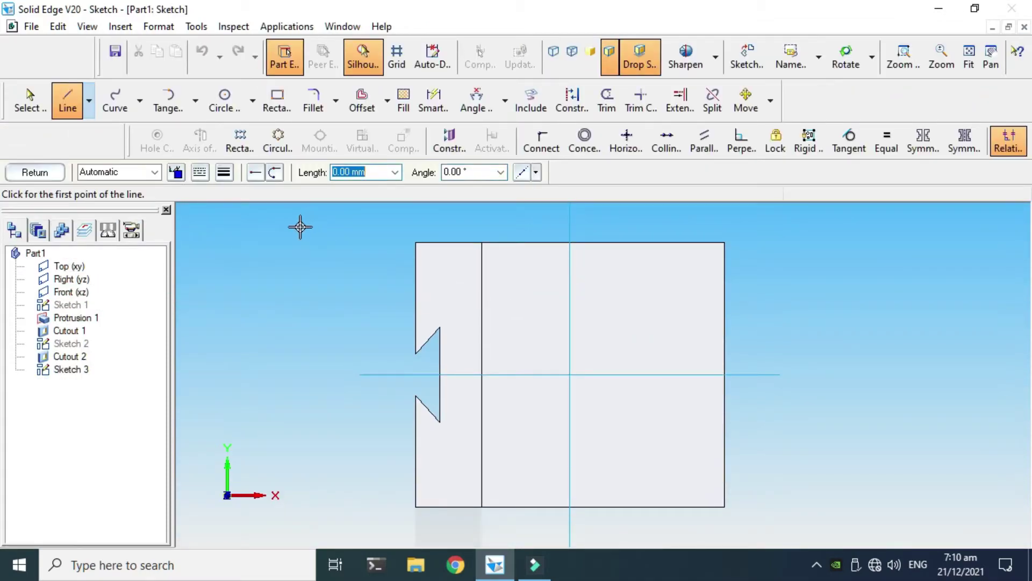
{"action": "left_click", "coordinate": [482, 293]}
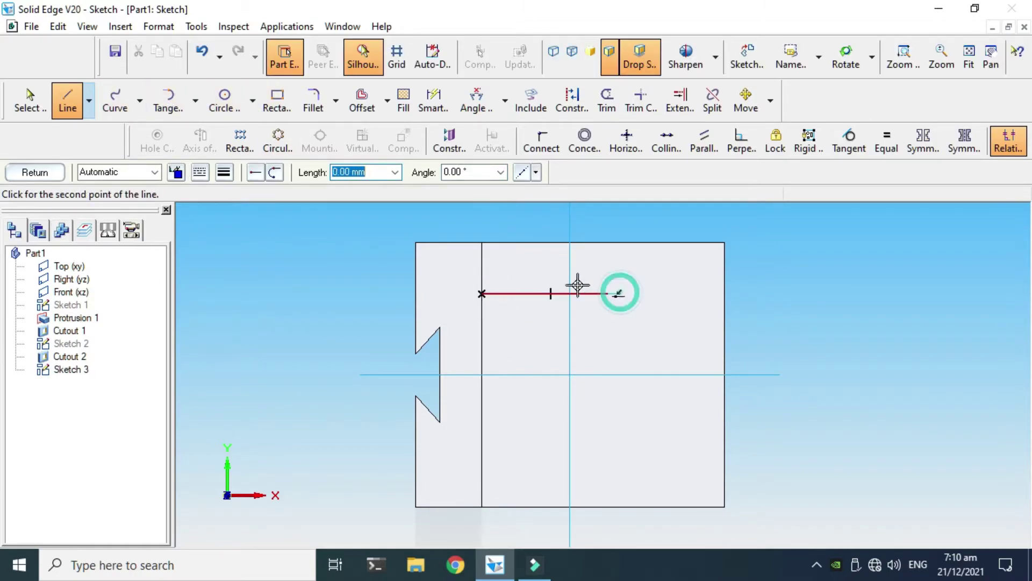
{"action": "key", "text": "Escape"}
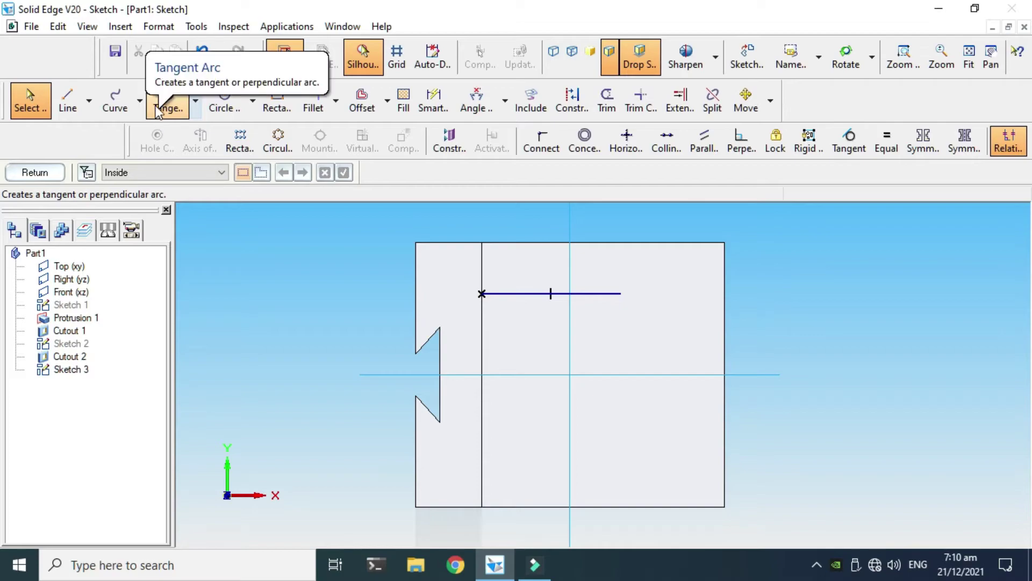
- Draw a three-point arc of about 19 mm radius, bulging right, from beside the horizontal line's free end to a point directly below
{"action": "left_click", "coordinate": [195, 102]}
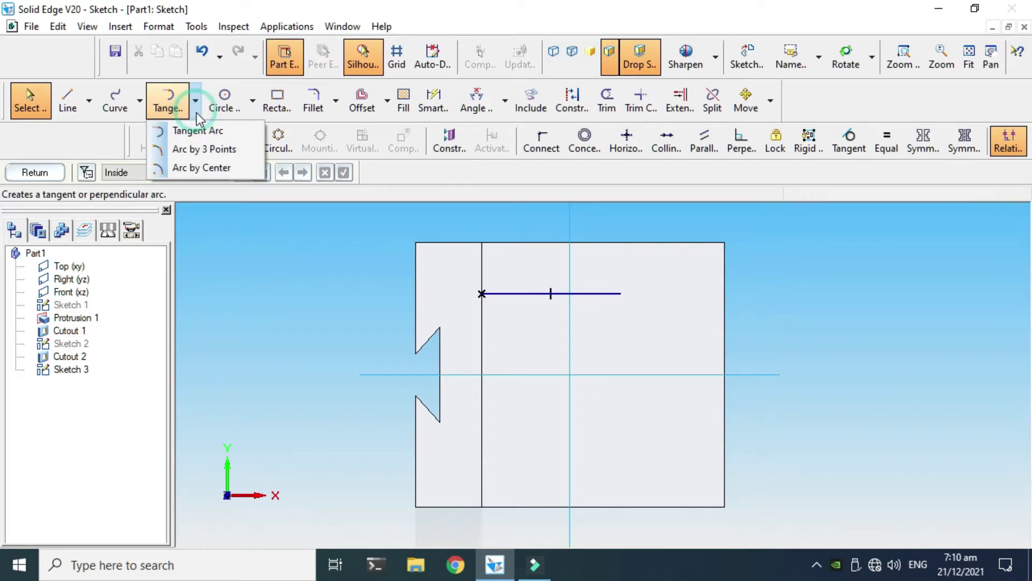
{"action": "left_click", "coordinate": [207, 149]}
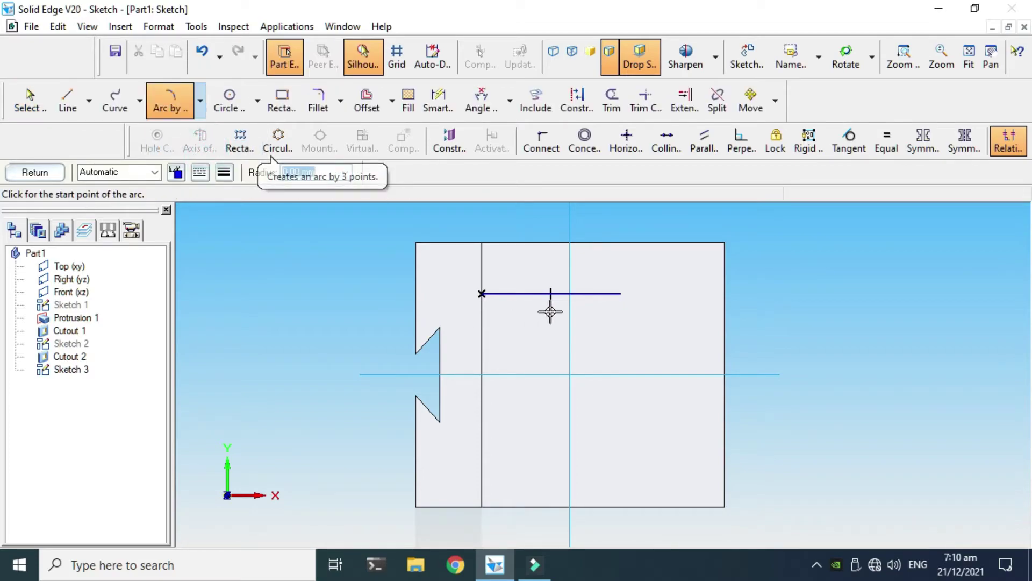
{"action": "left_click", "coordinate": [626, 294]}
{"action": "left_click", "coordinate": [626, 434]}
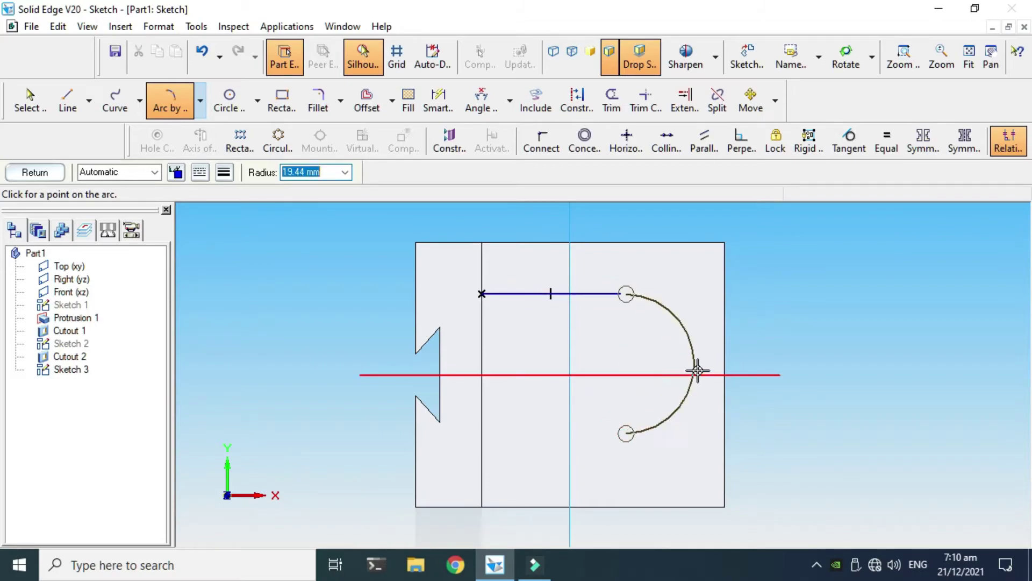
{"action": "left_click", "coordinate": [706, 363]}
{"action": "key", "text": "Escape"}
{"action": "scroll", "coordinate": [637, 301], "scroll_direction": "up", "scroll_amount": 1}
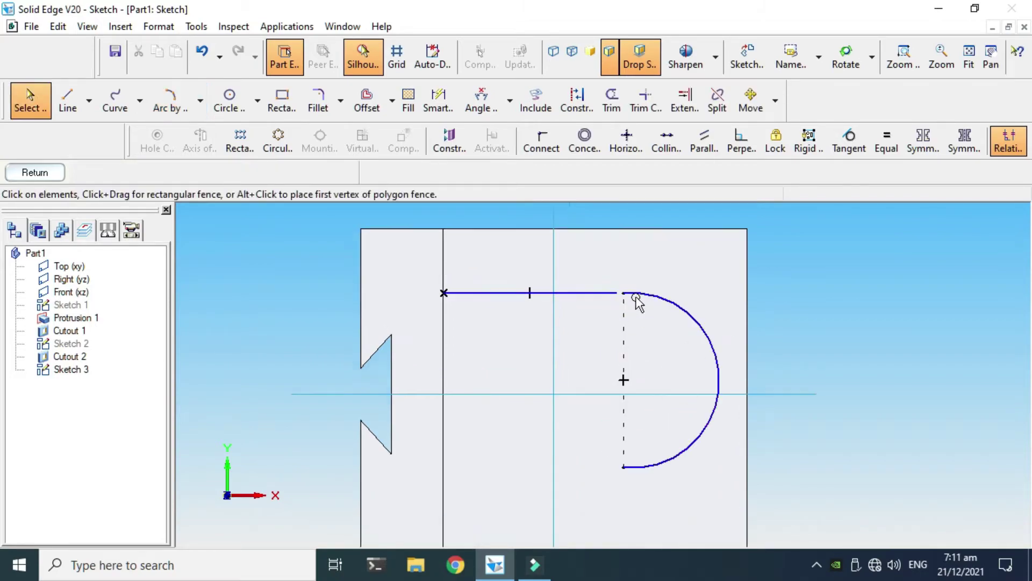
- Delete the arc that is separated from the horizontal line's free end
{"action": "scroll", "coordinate": [614, 294], "scroll_direction": "up", "scroll_amount": 2}
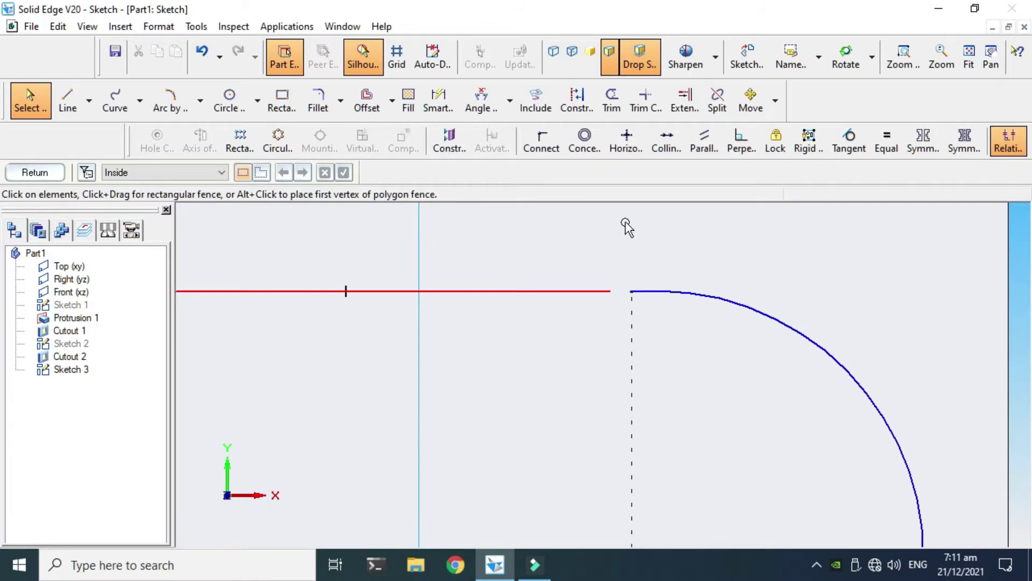
{"action": "left_click", "coordinate": [660, 295]}
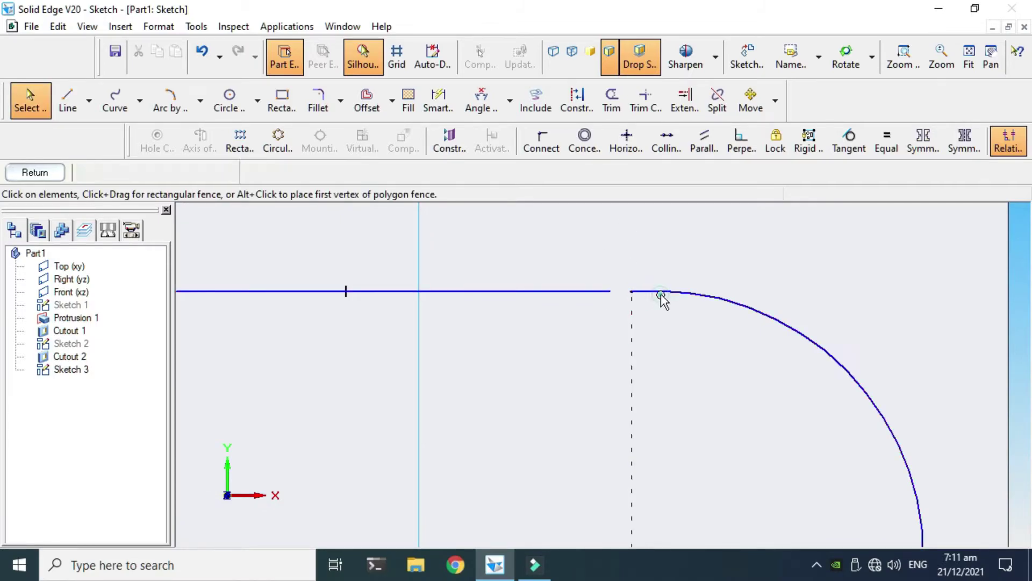
{"action": "key", "text": "Delete"}
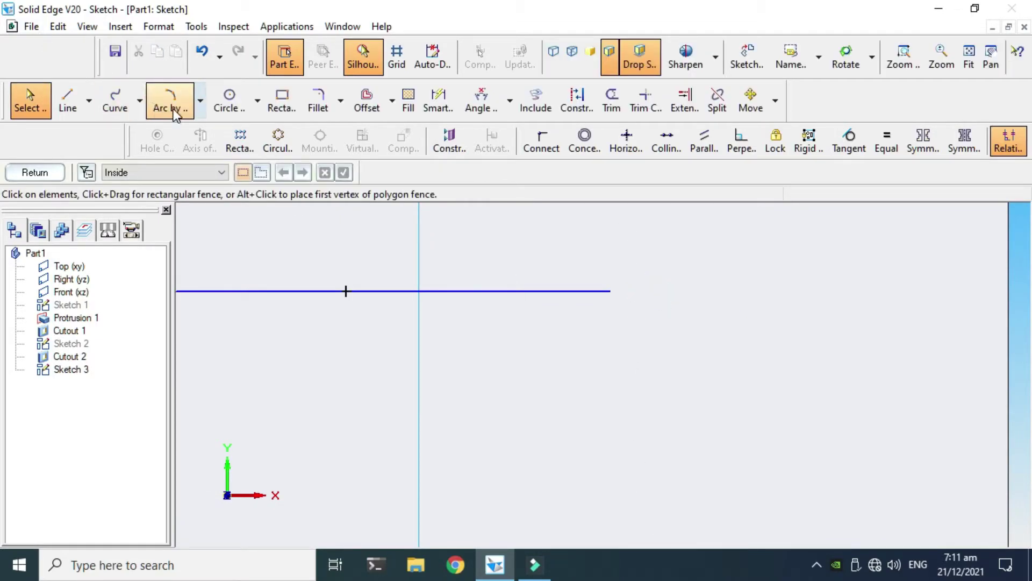
- Draw a three-point arc of about 15 mm radius from the horizontal line's free end to a point directly below, bulging away from the raised step
{"action": "left_click", "coordinate": [200, 101]}
{"action": "left_click", "coordinate": [211, 149]}
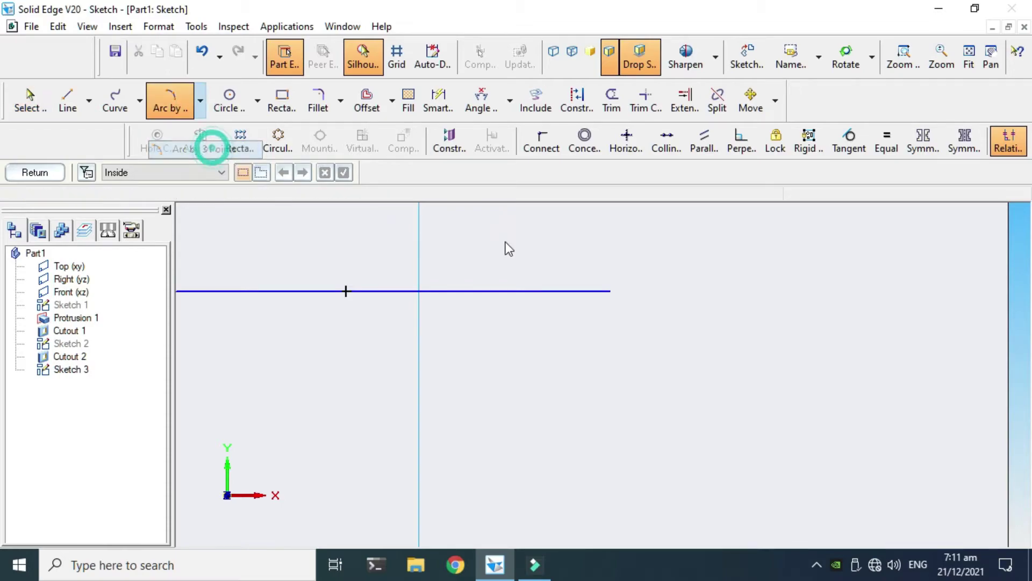
{"action": "left_click", "coordinate": [610, 291]}
{"action": "scroll", "coordinate": [623, 331], "scroll_direction": "down", "scroll_amount": 2}
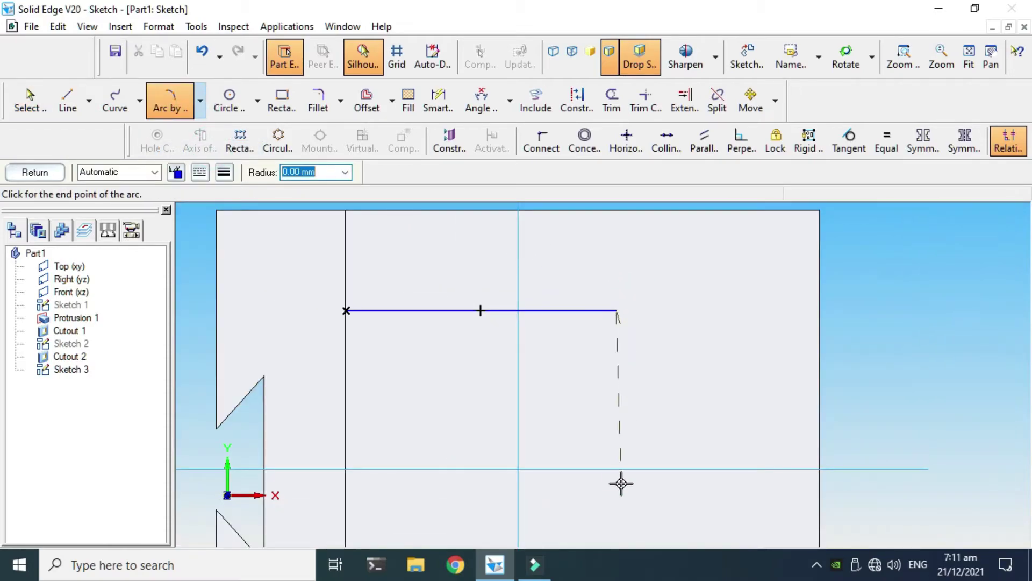
{"action": "left_click", "coordinate": [616, 523]}
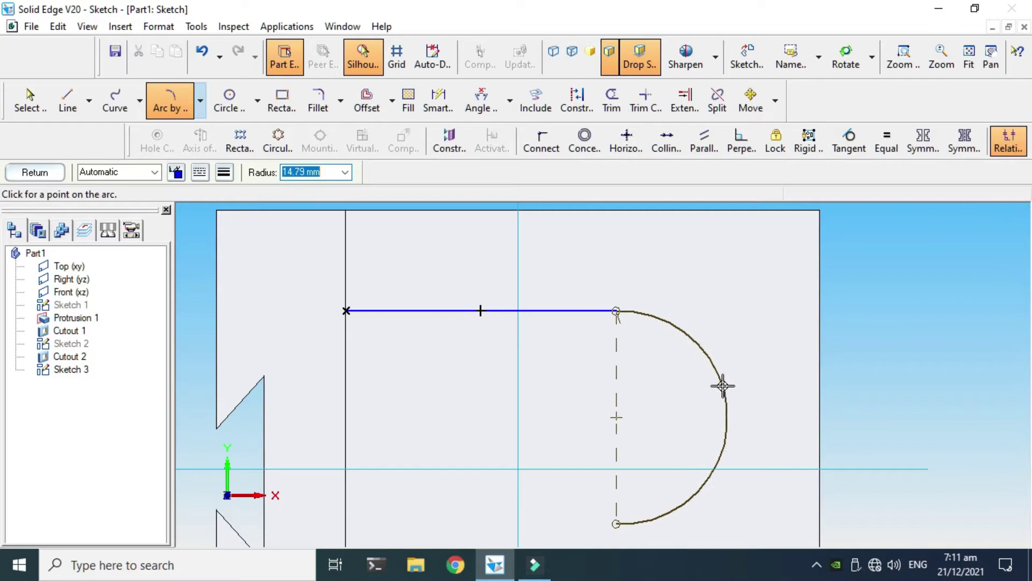
{"action": "left_click", "coordinate": [720, 376]}
{"action": "key", "text": "Escape"}
- Apply a tangent relationship between the horizontal line and the arc
{"action": "scroll", "coordinate": [573, 344], "scroll_direction": "up", "scroll_amount": 2}
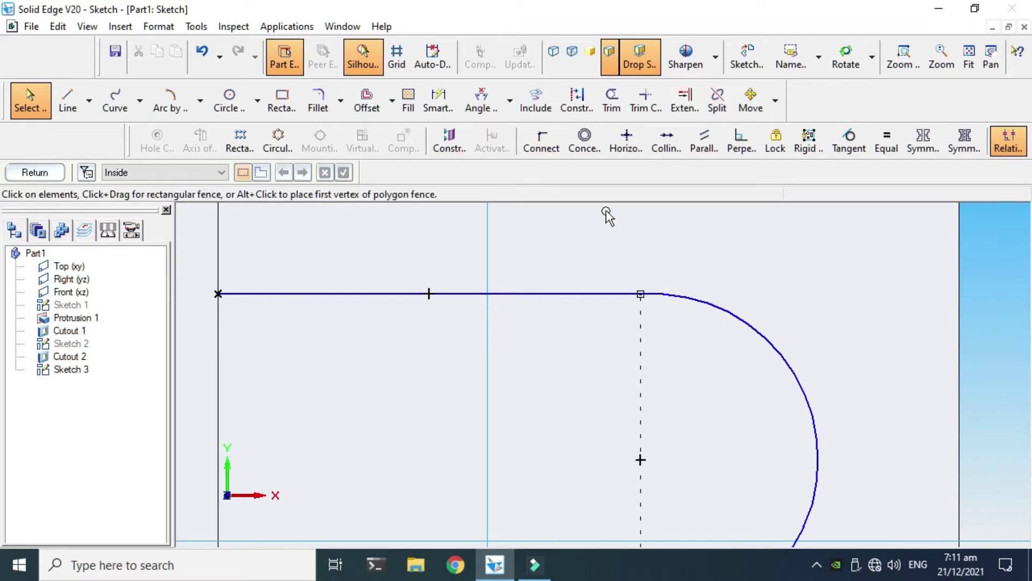
{"action": "left_click", "coordinate": [854, 137]}
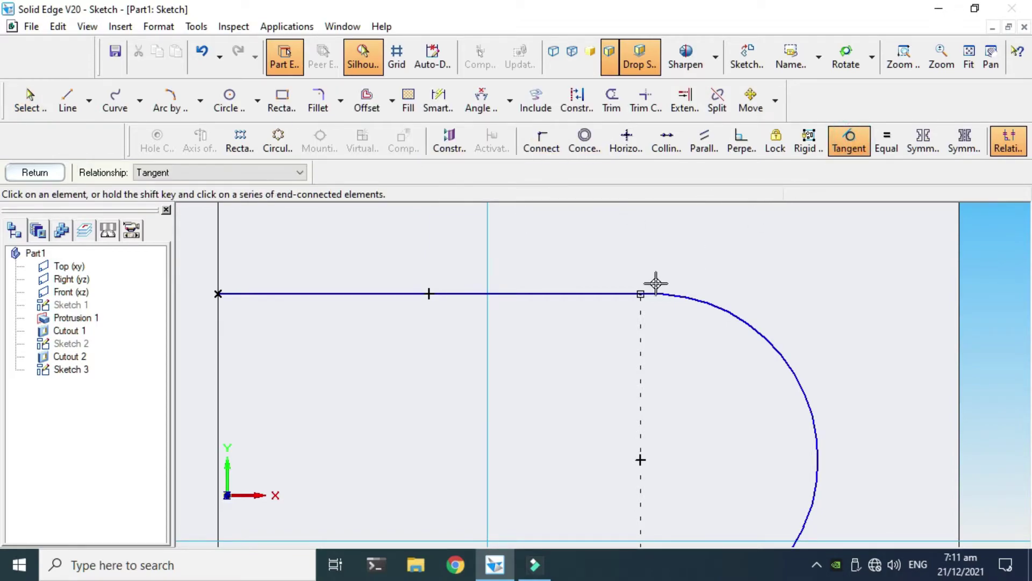
{"action": "left_click", "coordinate": [608, 293]}
{"action": "left_click", "coordinate": [671, 293]}
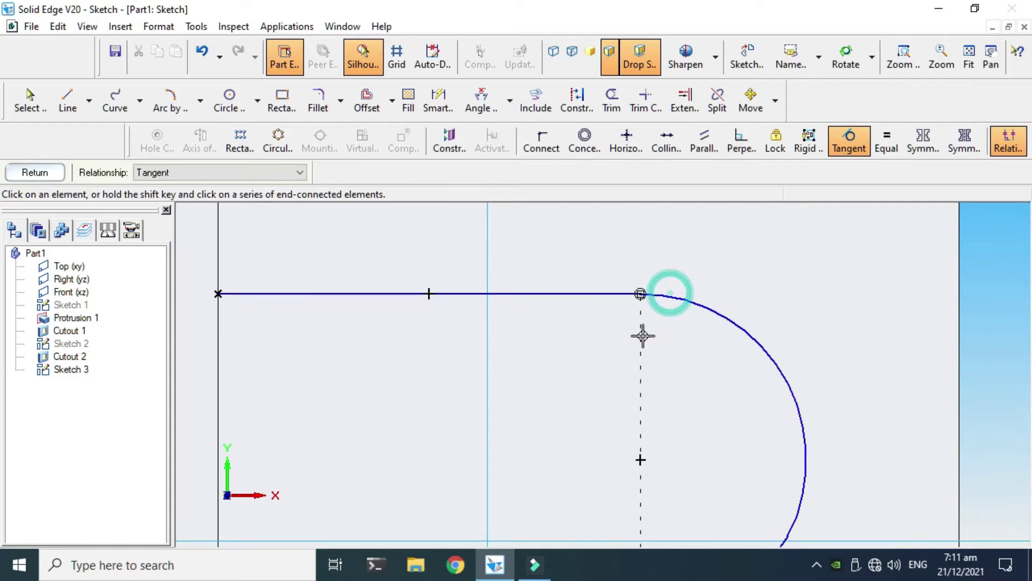
{"action": "scroll", "coordinate": [645, 360], "scroll_direction": "down", "scroll_amount": 2}
{"action": "key", "text": "Escape"}
{"action": "scroll", "coordinate": [630, 318], "scroll_direction": "up", "scroll_amount": 2}
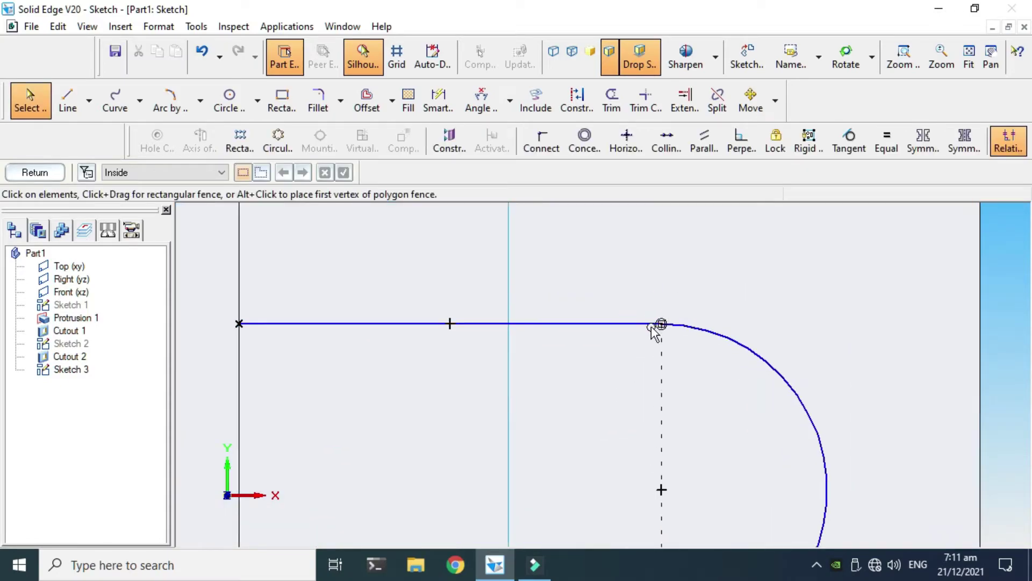
{"action": "scroll", "coordinate": [610, 417], "scroll_direction": "down", "scroll_amount": 2}
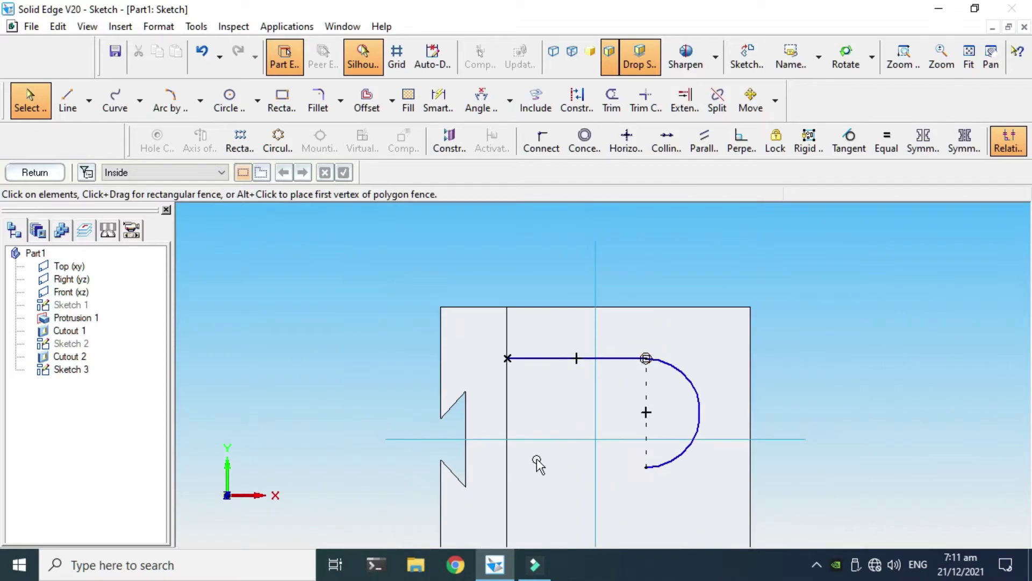
- Dimension the distance between the upper horizontal line and the horizontal centre line as 22 mm
{"action": "scroll", "coordinate": [500, 414], "scroll_direction": "up", "scroll_amount": 1}
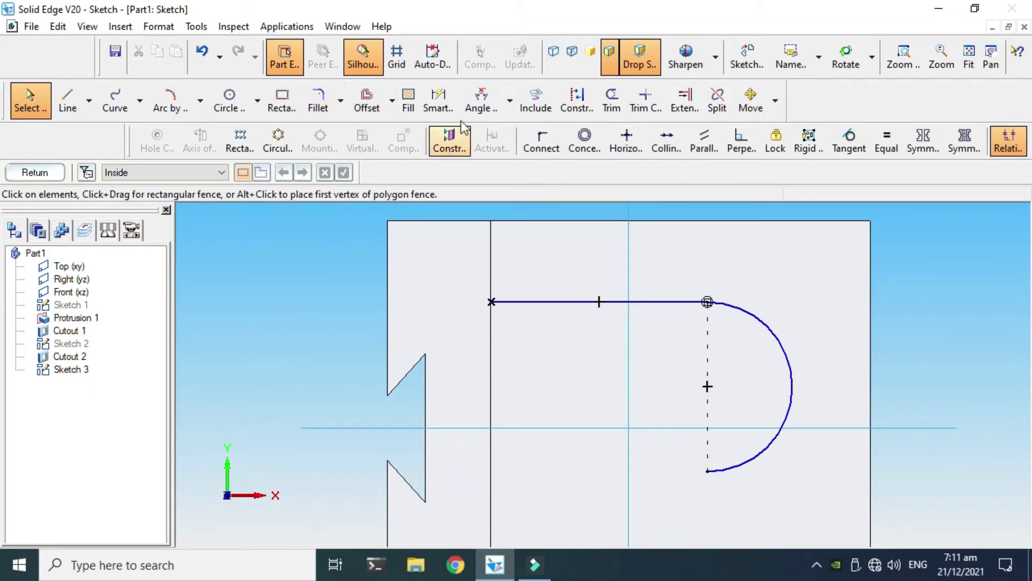
{"action": "left_click", "coordinate": [435, 105]}
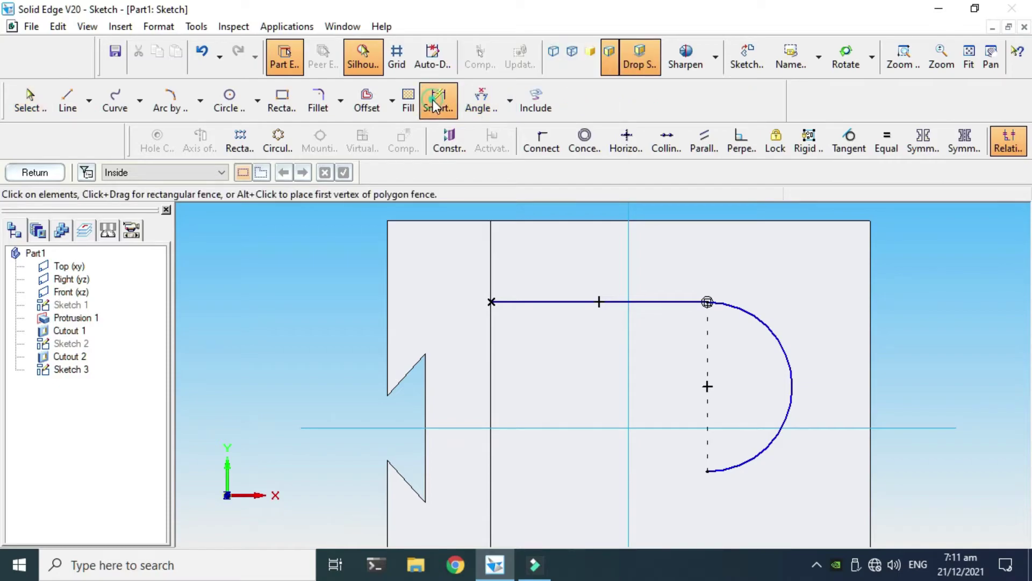
{"action": "left_click", "coordinate": [553, 302]}
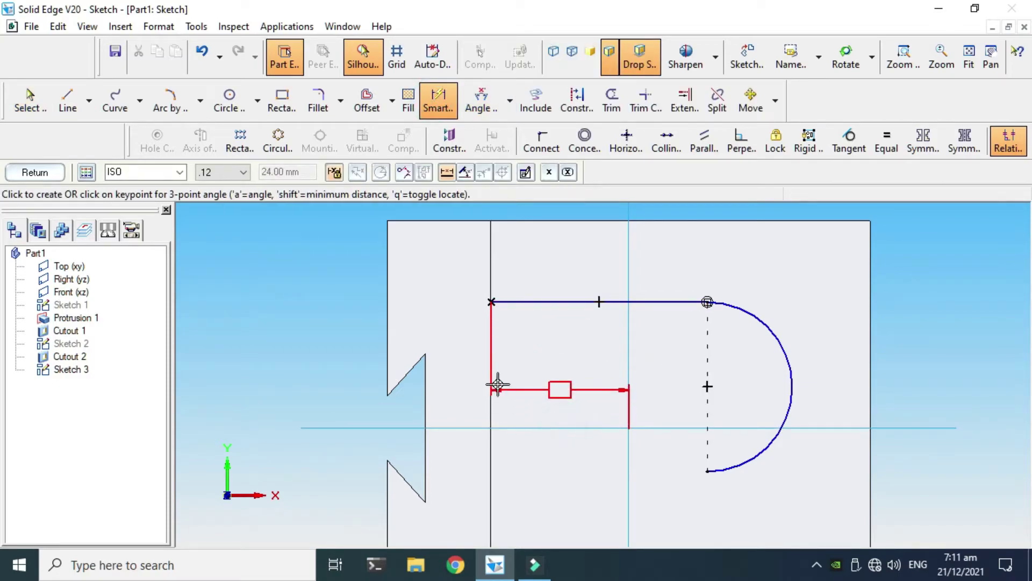
{"action": "left_click", "coordinate": [463, 359]}
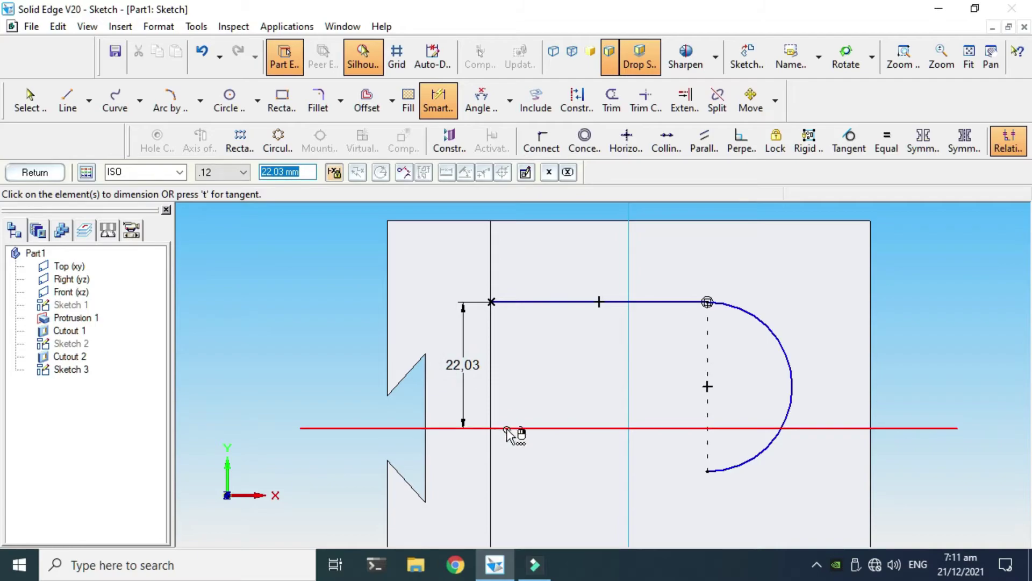
{"action": "type", "text": "22"}
{"action": "key", "text": "Return"}
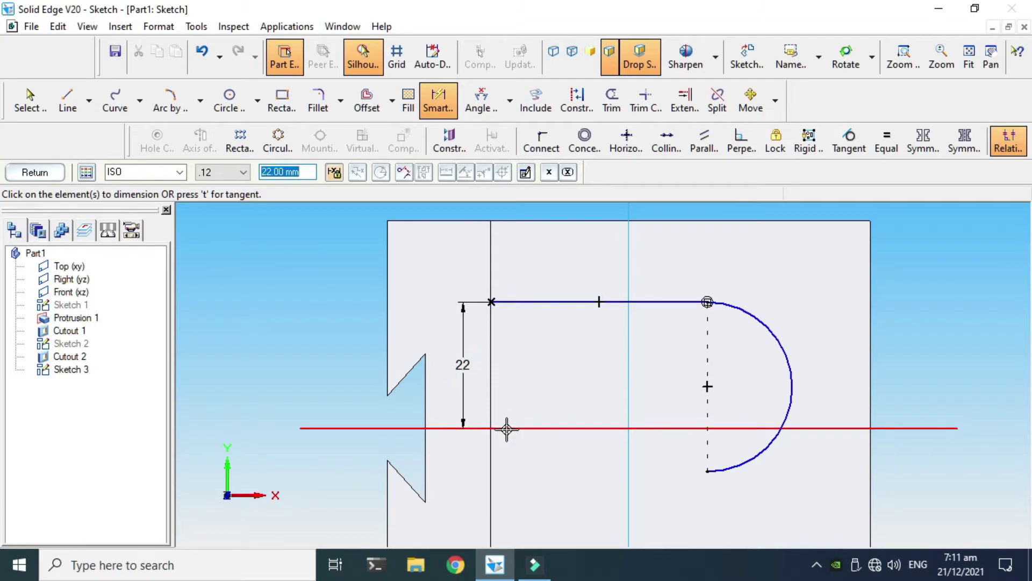
{"action": "scroll", "coordinate": [653, 490], "scroll_direction": "down", "scroll_amount": 1}
{"action": "scroll", "coordinate": [694, 512], "scroll_direction": "up", "scroll_amount": 2}
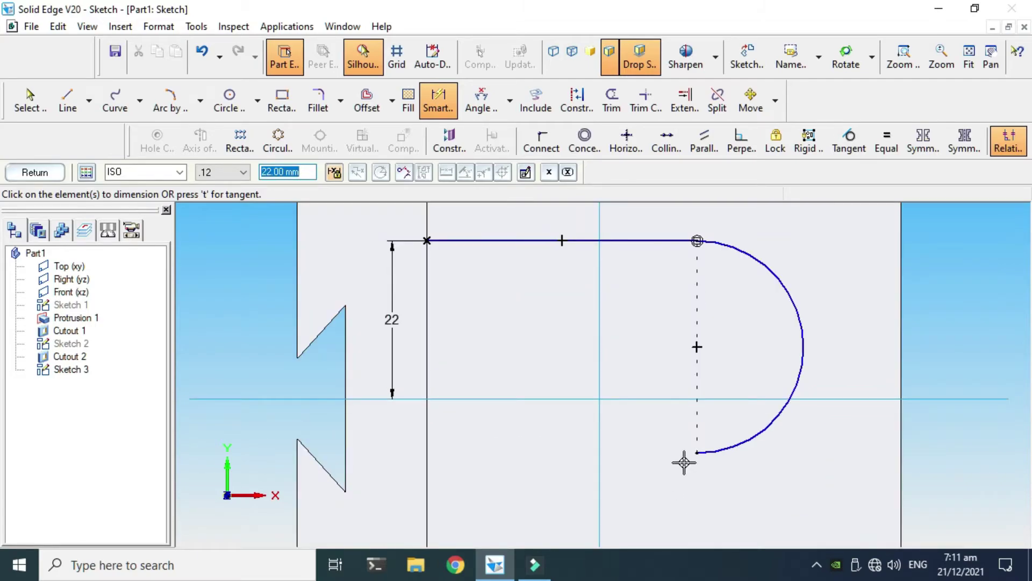
{"action": "key", "text": "Escape"}
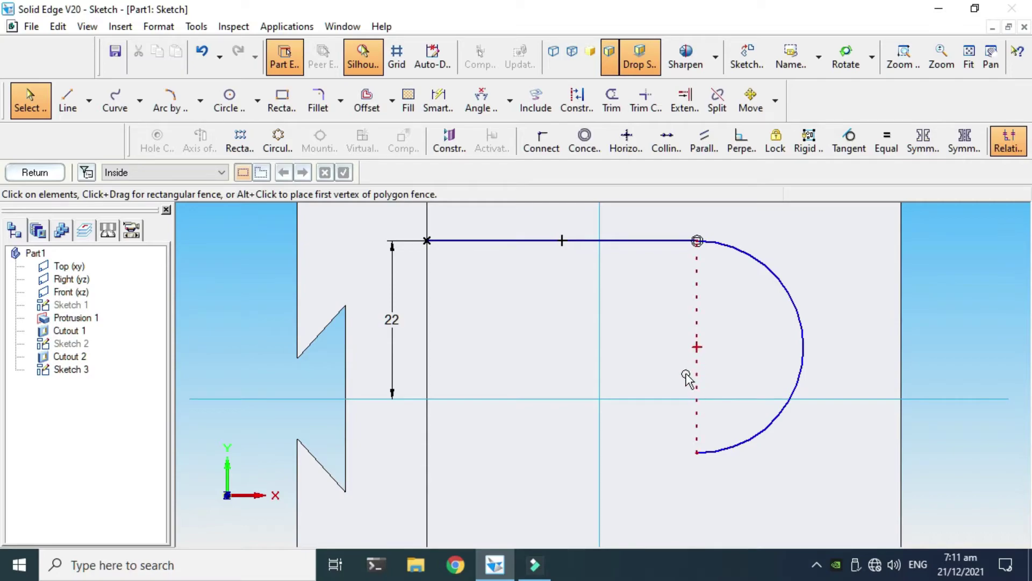
- Draw a horizontal line from the arc's lower end back to the raised step's edge
{"action": "left_click", "coordinate": [68, 102]}
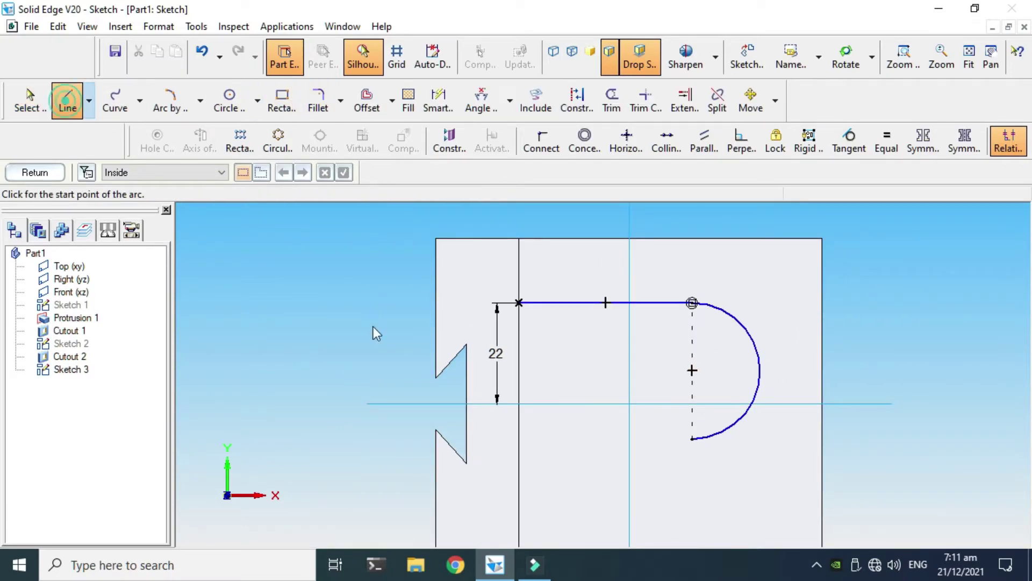
{"action": "left_click", "coordinate": [730, 440]}
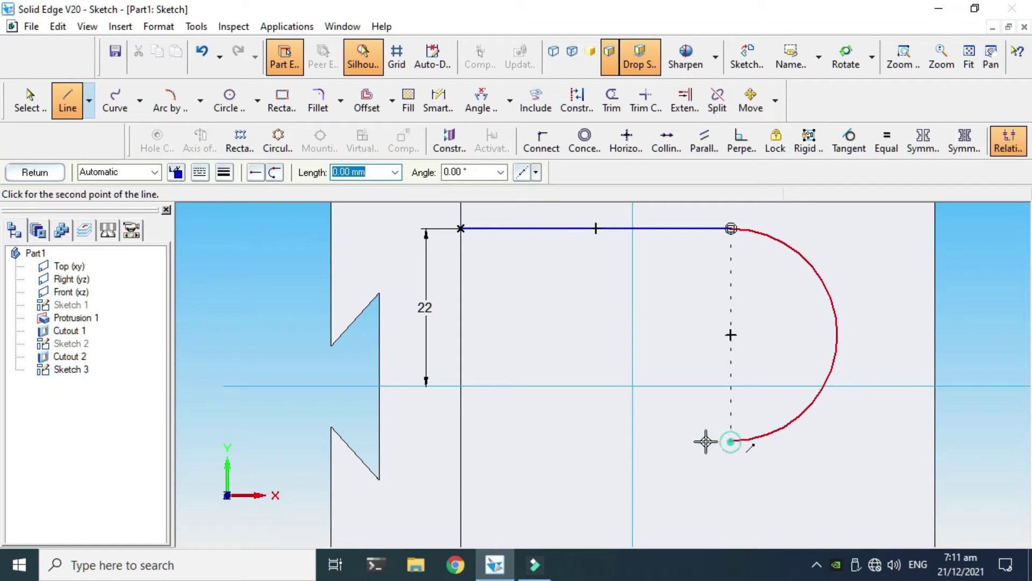
{"action": "left_click", "coordinate": [465, 440]}
{"action": "key", "text": "Escape"}
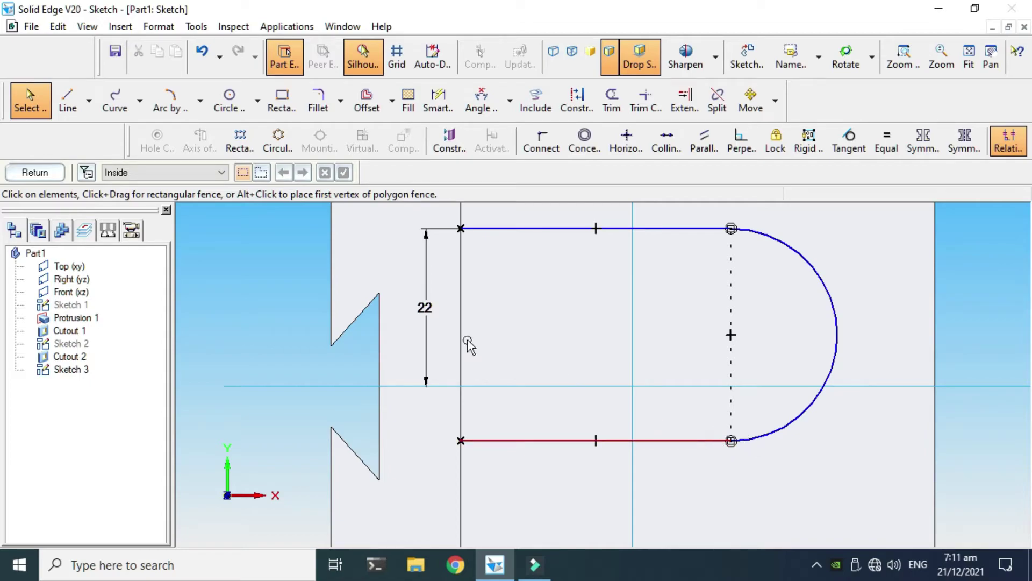
- Dimension the distance between the horizontal centre line and the lower horizontal line as 22 mm
{"action": "left_click", "coordinate": [439, 106]}
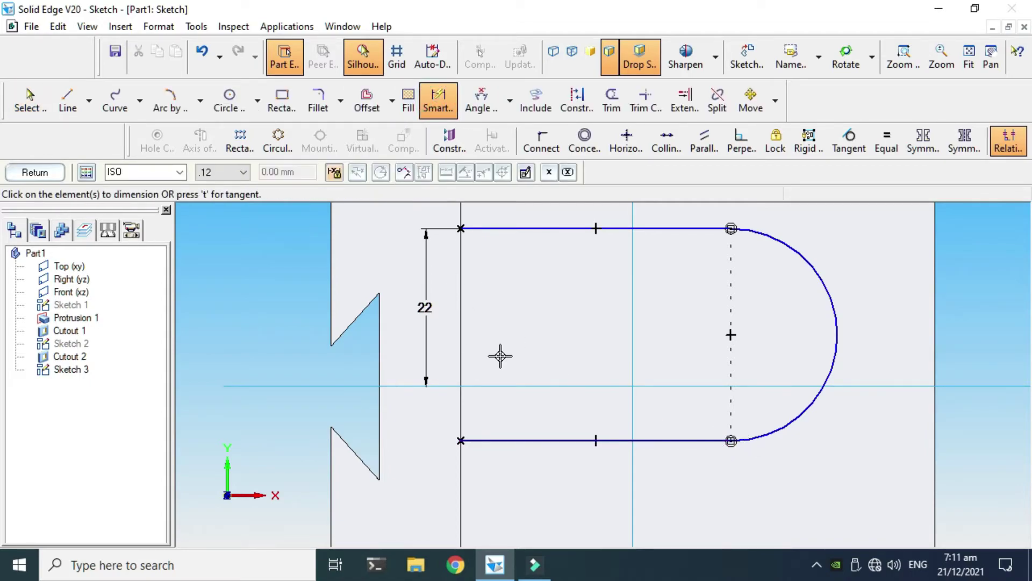
{"action": "left_click", "coordinate": [503, 387]}
{"action": "left_click", "coordinate": [514, 440]}
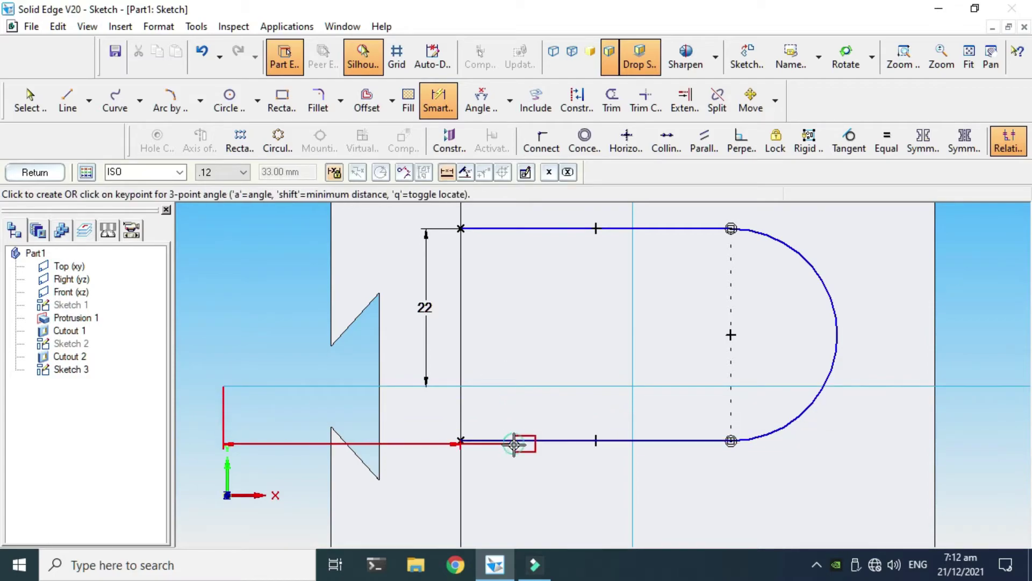
{"action": "left_click", "coordinate": [425, 426]}
{"action": "type", "text": "22"}
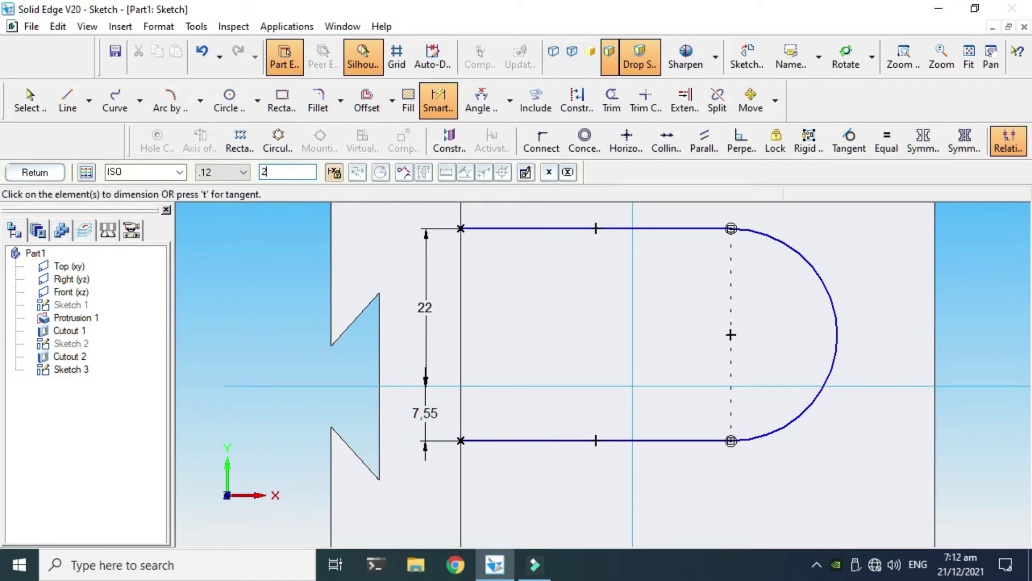
{"action": "key", "text": "Return"}
{"action": "key", "text": "Escape"}
- Dimension the upper horizontal line's length as 30 mm
{"action": "scroll", "coordinate": [547, 395], "scroll_direction": "down", "scroll_amount": 3}
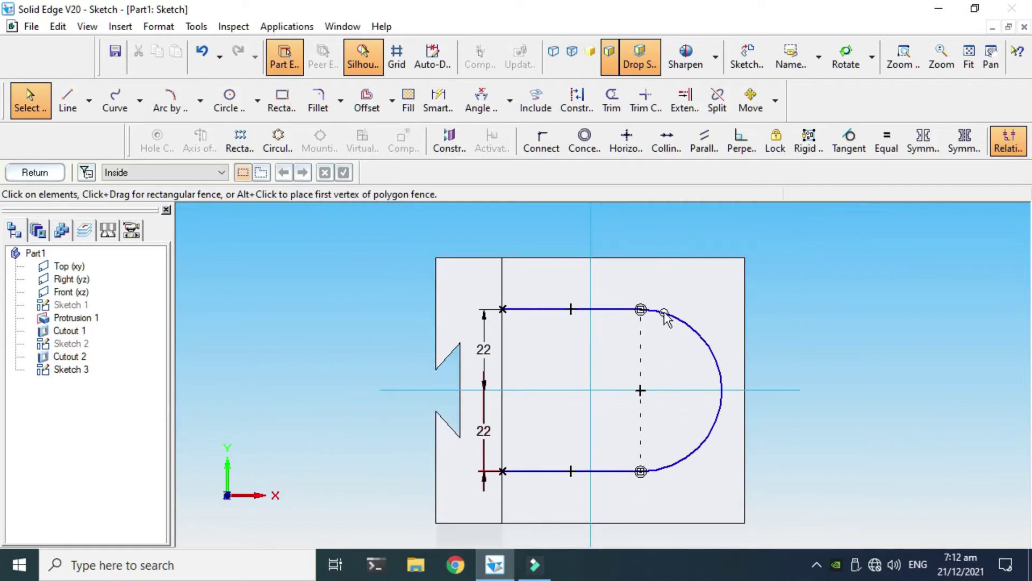
{"action": "scroll", "coordinate": [640, 401], "scroll_direction": "up", "scroll_amount": 3}
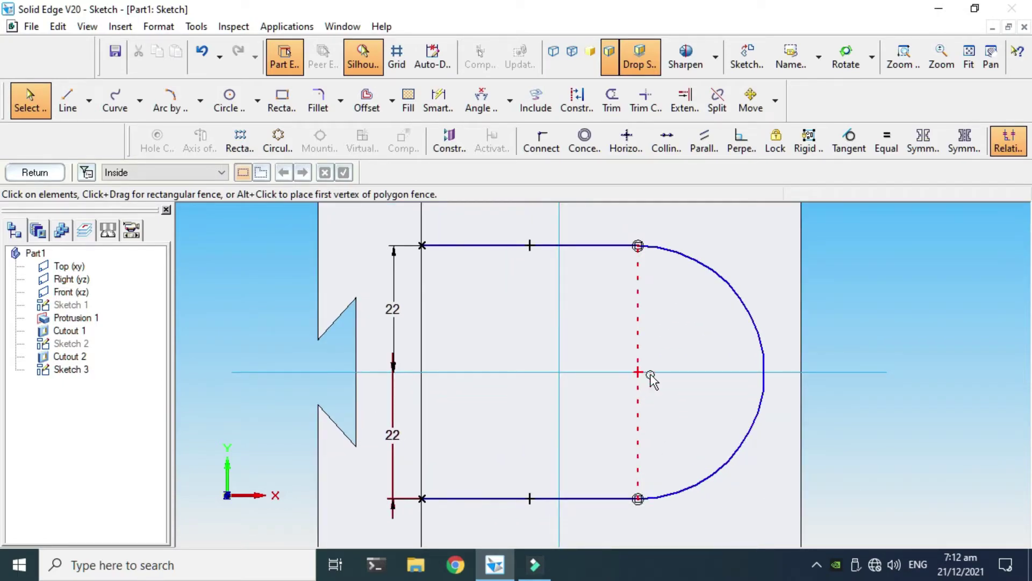
{"action": "scroll", "coordinate": [585, 371], "scroll_direction": "down", "scroll_amount": 2}
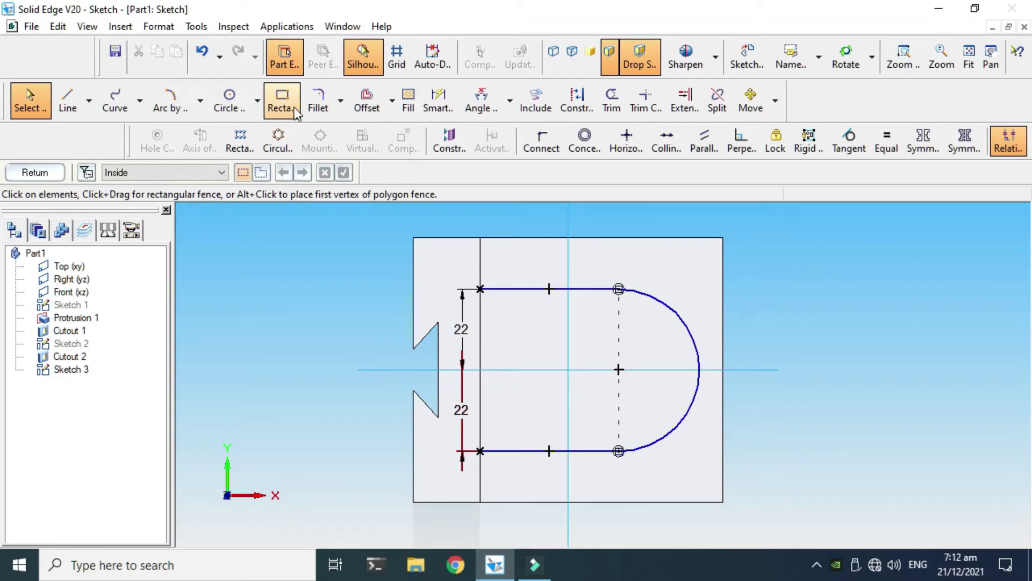
{"action": "left_click", "coordinate": [437, 100]}
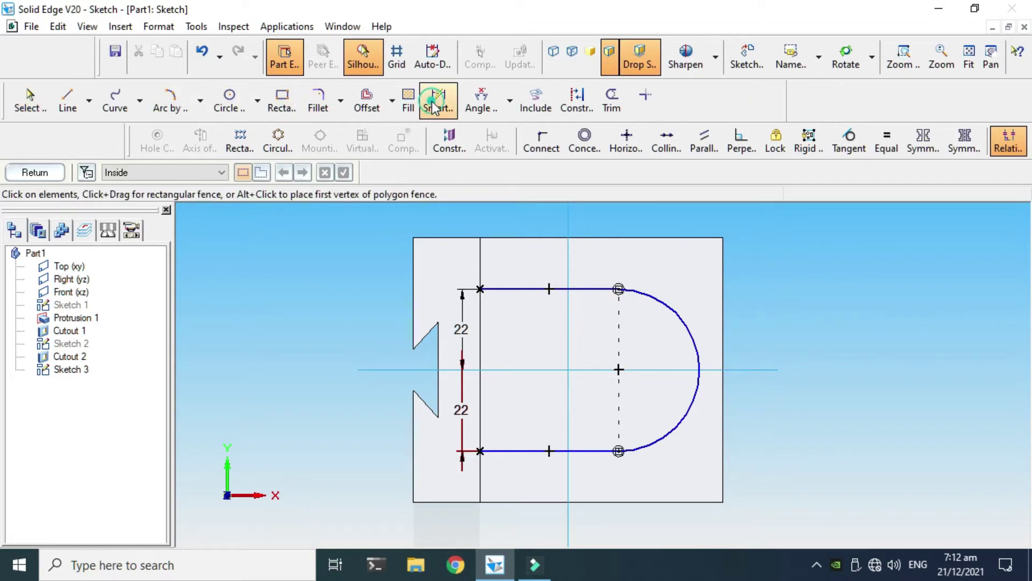
{"action": "left_click", "coordinate": [586, 290]}
{"action": "left_click", "coordinate": [592, 258]}
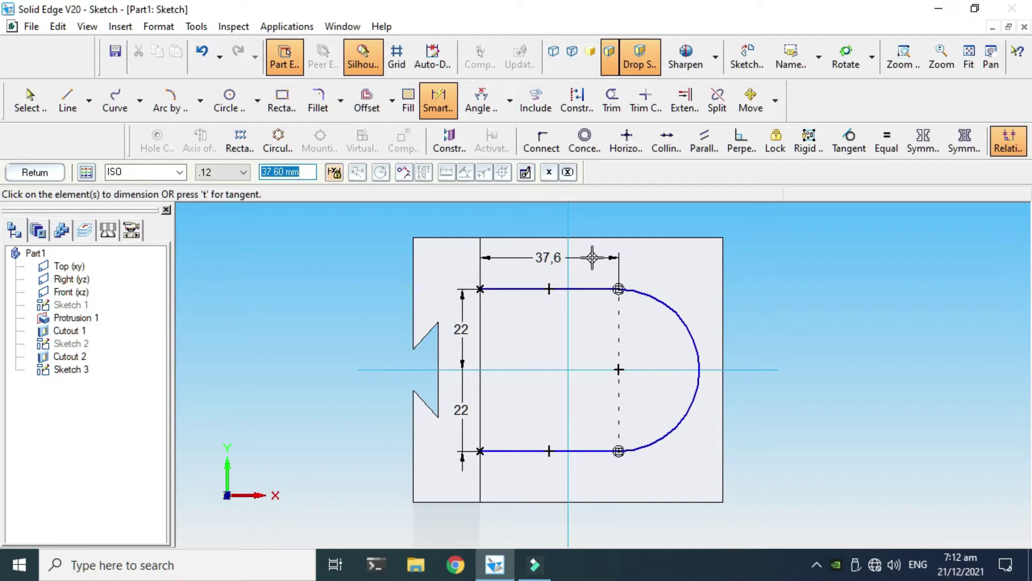
{"action": "type", "text": "30"}
{"action": "key", "text": "Return"}
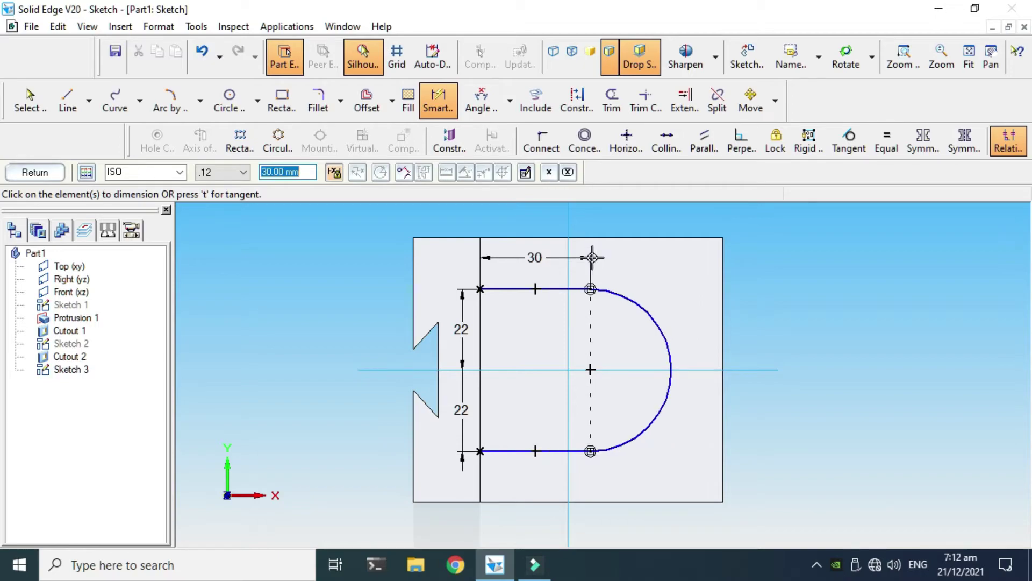
- Leave the profile sketch on the lower plate and finish it
{"action": "left_click", "coordinate": [35, 173]}
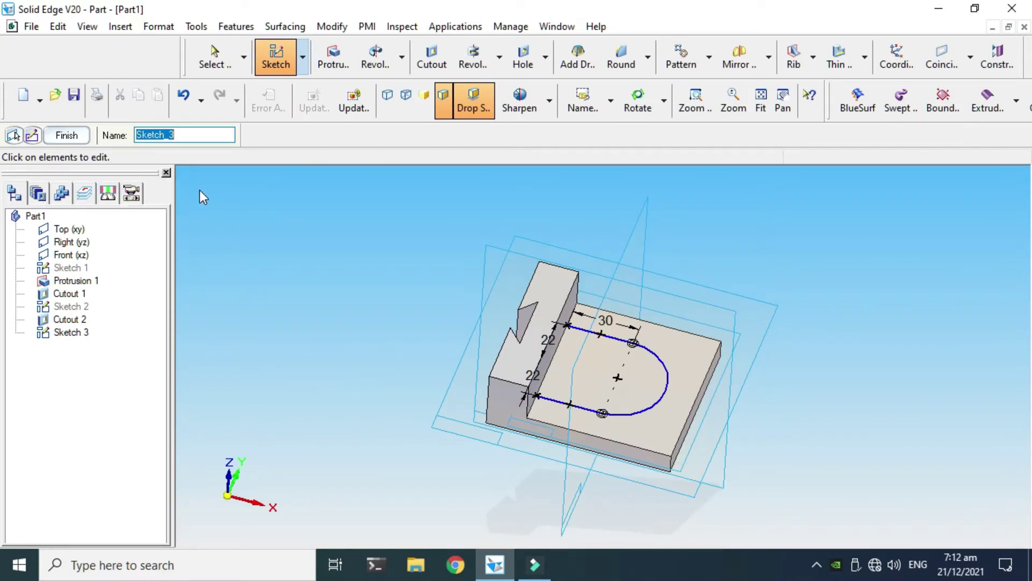
{"action": "scroll", "coordinate": [655, 367], "scroll_direction": "up", "scroll_amount": 2}
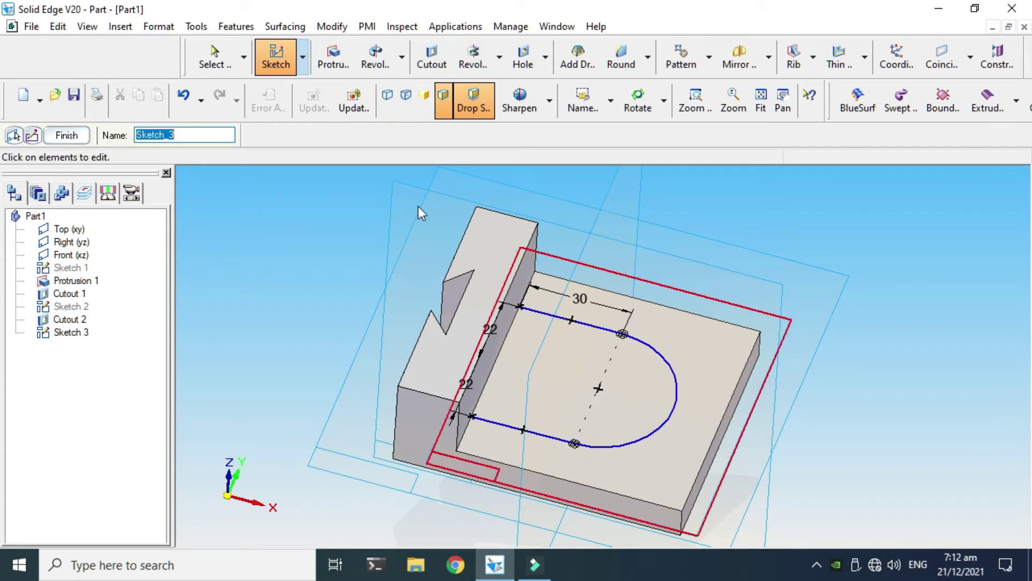
{"action": "left_click", "coordinate": [15, 136]}
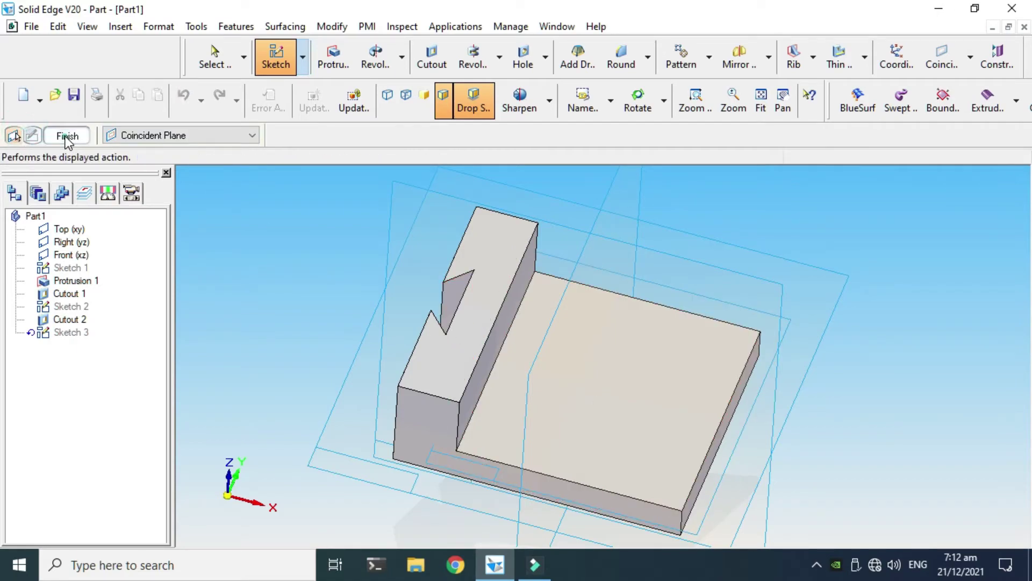
{"action": "left_click", "coordinate": [67, 135]}
- Reopen the profile of Sketch 3 and draw a circle about 21 mm in diameter centred on the arc's centre
{"action": "left_click", "coordinate": [69, 332]}
{"action": "right_click", "coordinate": [67, 332]}
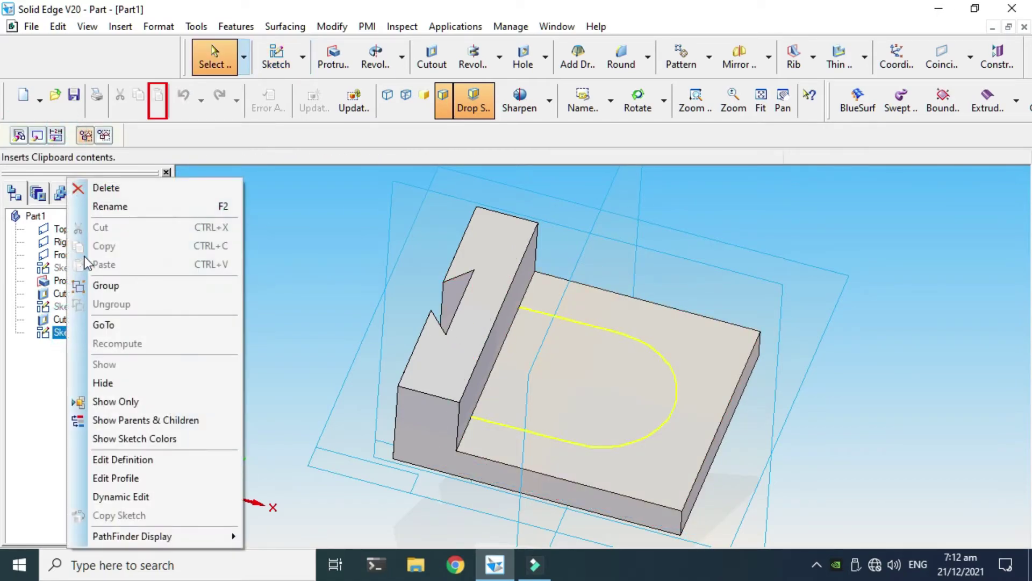
{"action": "left_click", "coordinate": [125, 478]}
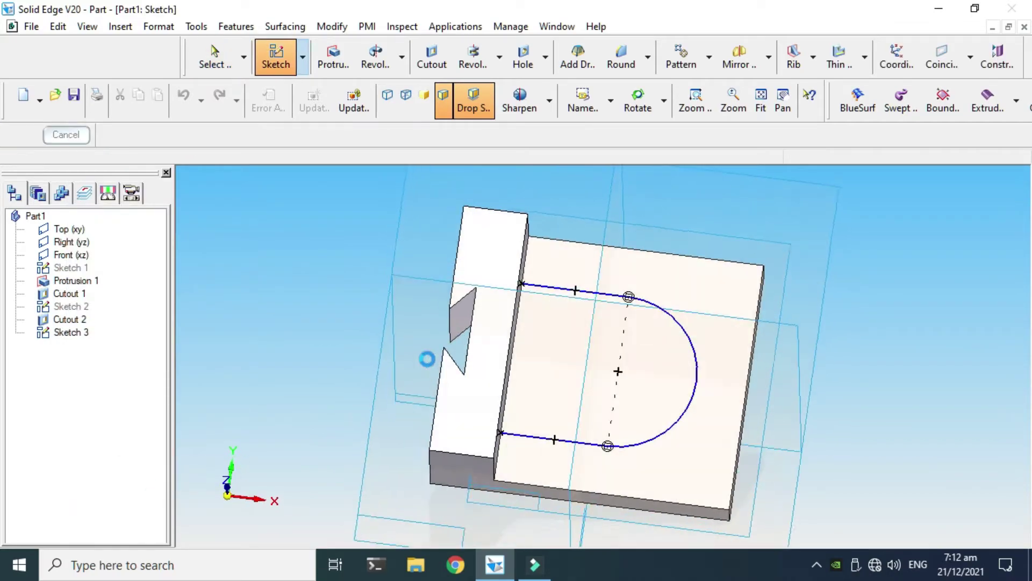
{"action": "left_click", "coordinate": [257, 100]}
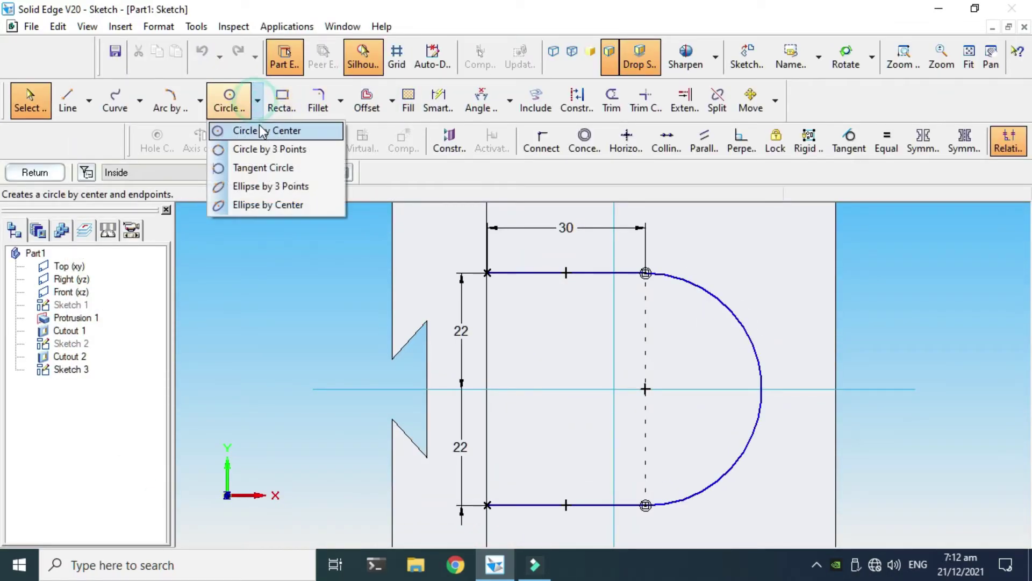
{"action": "left_click", "coordinate": [258, 129]}
{"action": "left_click", "coordinate": [644, 388]}
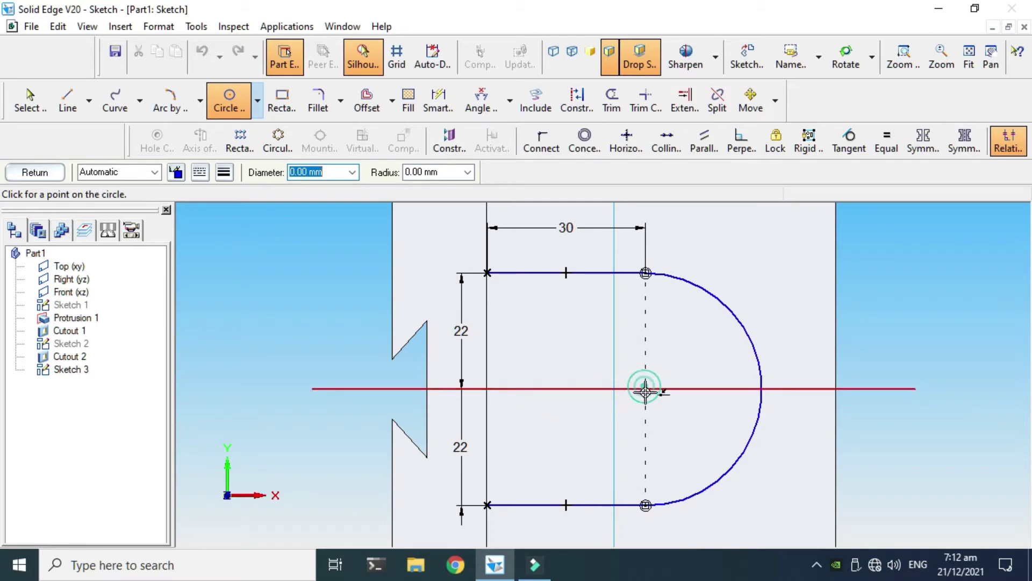
{"action": "left_click", "coordinate": [665, 442]}
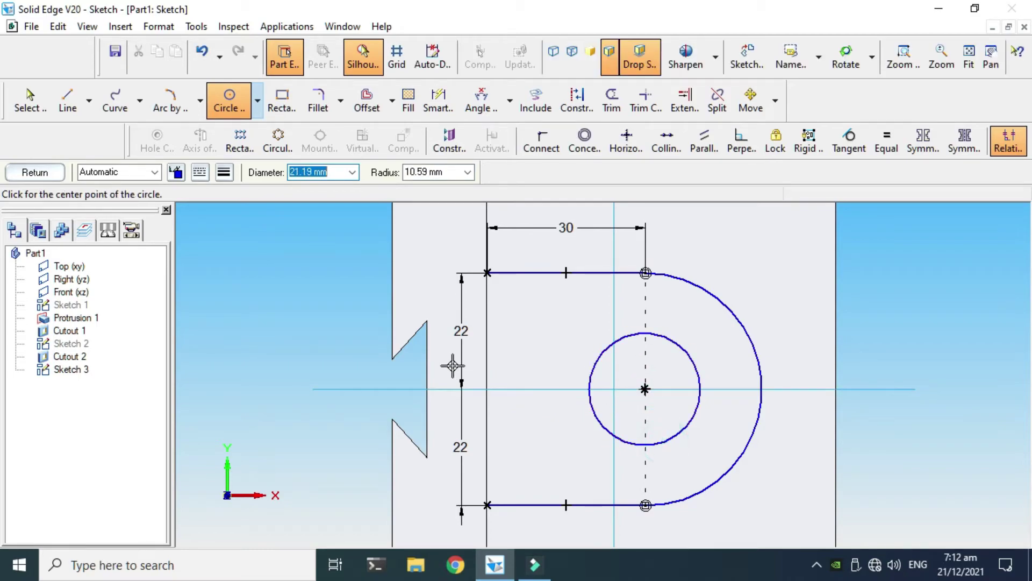
- Enter a circle diameter of 20 mm and leave the profile sketch
{"action": "type", "text": "20"}
{"action": "key", "text": "Tab"}
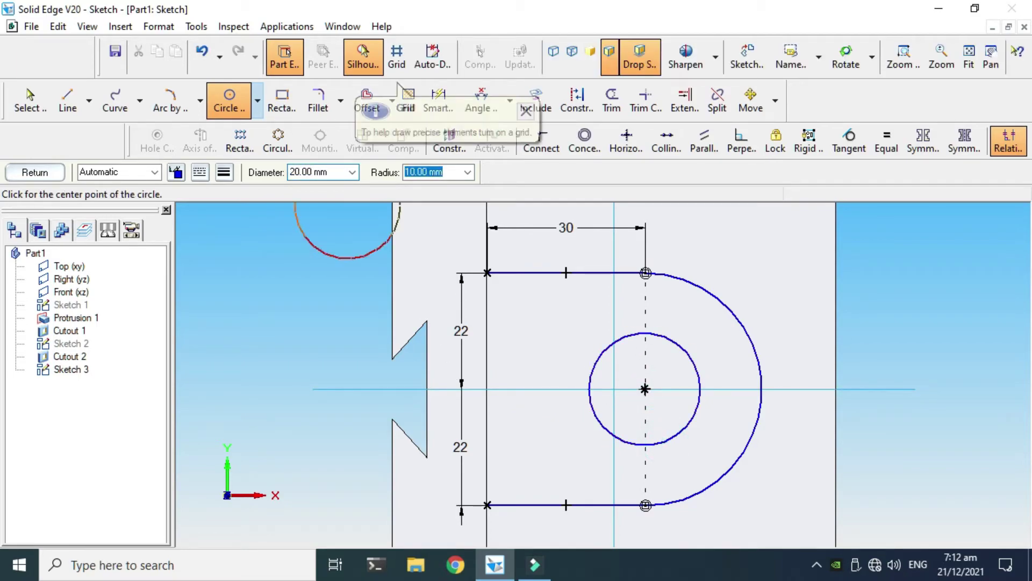
{"action": "left_click", "coordinate": [34, 172]}
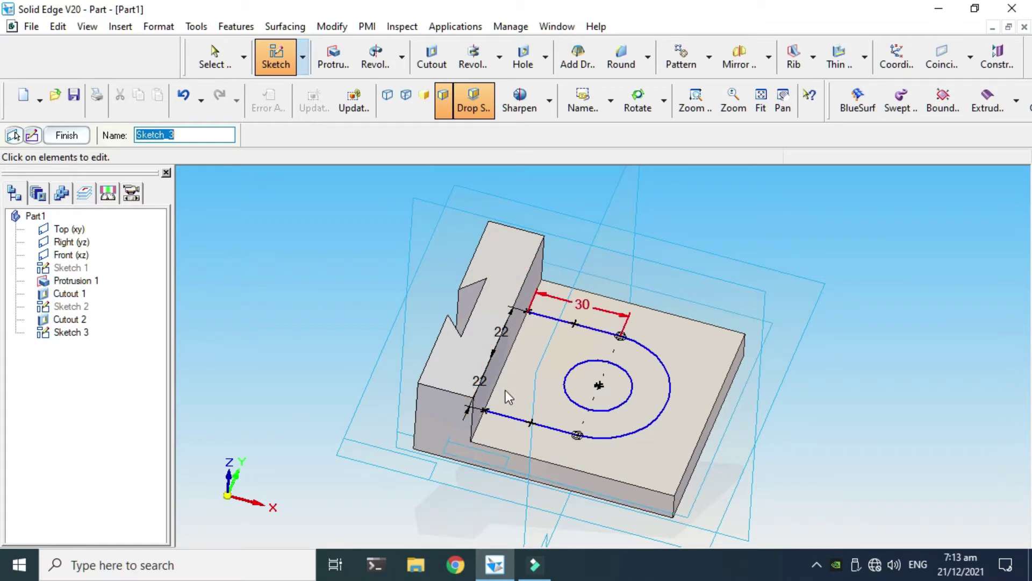
- Reopen the profile, close it with a vertical line joining the open ends of both horizontal lines, and leave the sketch
{"action": "left_click", "coordinate": [14, 135]}
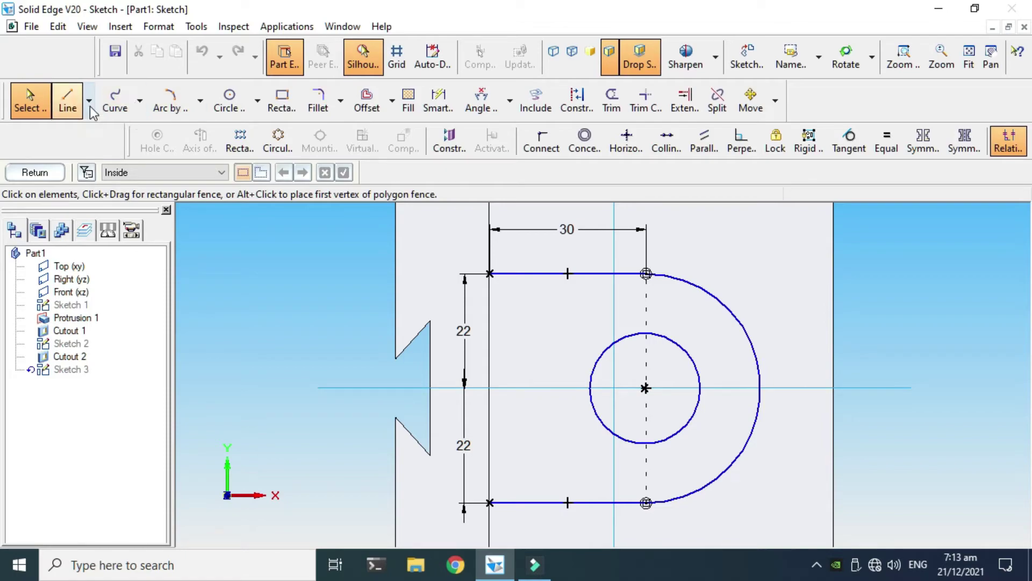
{"action": "left_click", "coordinate": [66, 101]}
{"action": "left_click", "coordinate": [490, 273]}
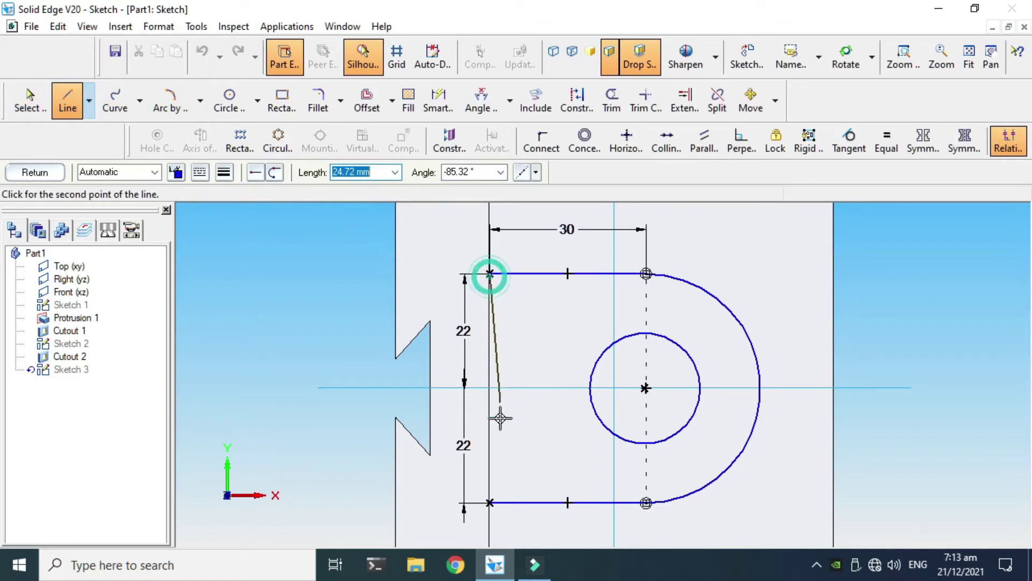
{"action": "left_click", "coordinate": [490, 505]}
{"action": "key", "text": "Escape"}
{"action": "scroll", "coordinate": [425, 446], "scroll_direction": "down", "scroll_amount": 4}
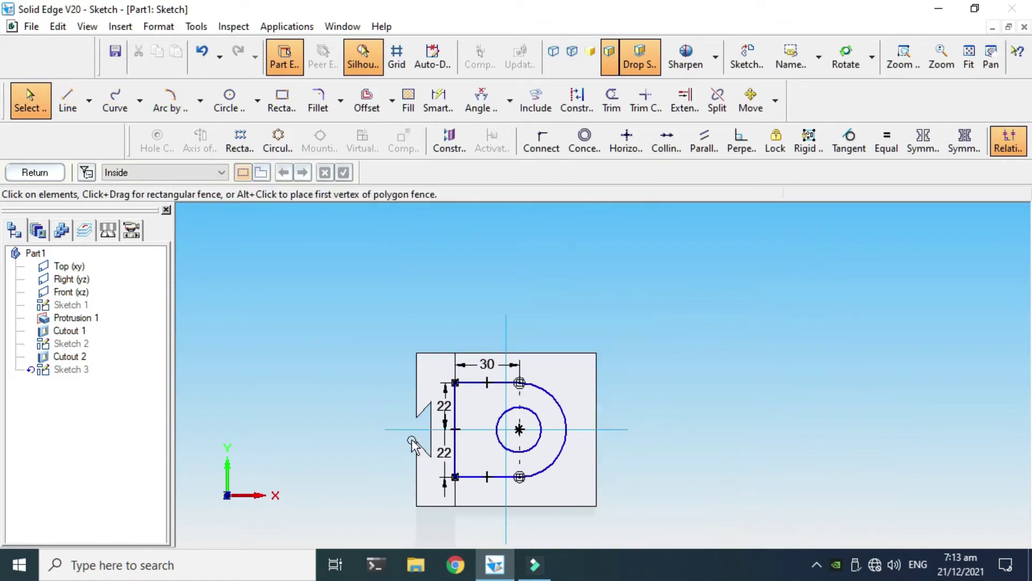
{"action": "right_click", "coordinate": [617, 254]}
{"action": "left_click", "coordinate": [657, 339]}
{"action": "left_click_drag", "start_coordinate": [576, 454], "coordinate": [469, 401]}
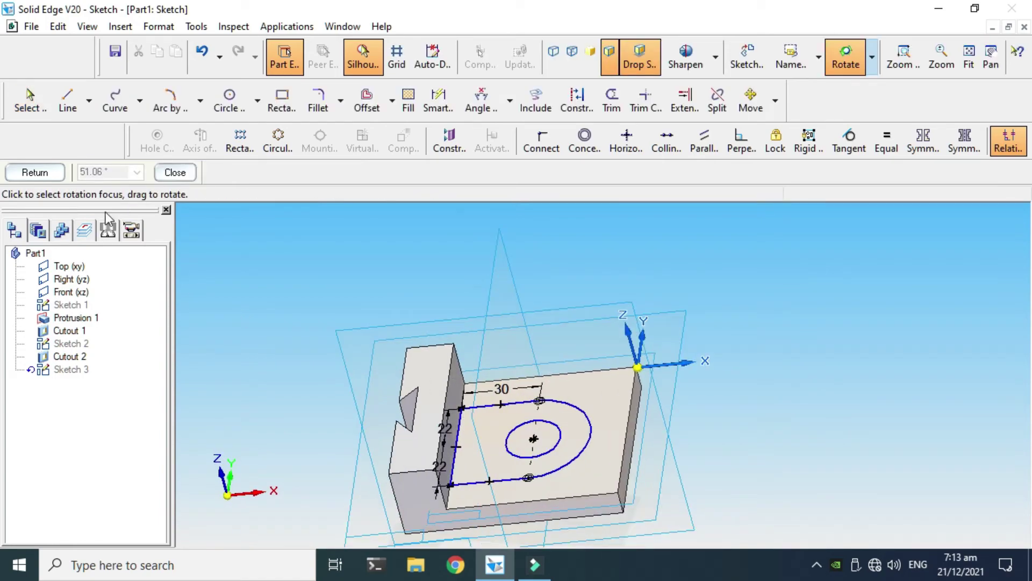
{"action": "left_click", "coordinate": [35, 172]}
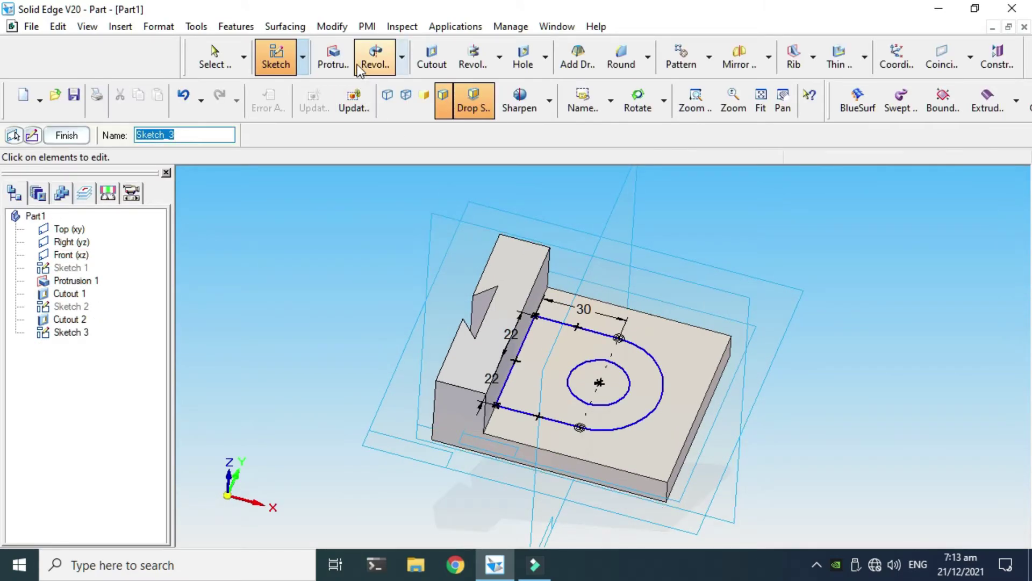
- Extrude the closed rounded profile and its inner circle 20 mm upward from the lower plate
{"action": "left_click", "coordinate": [328, 54]}
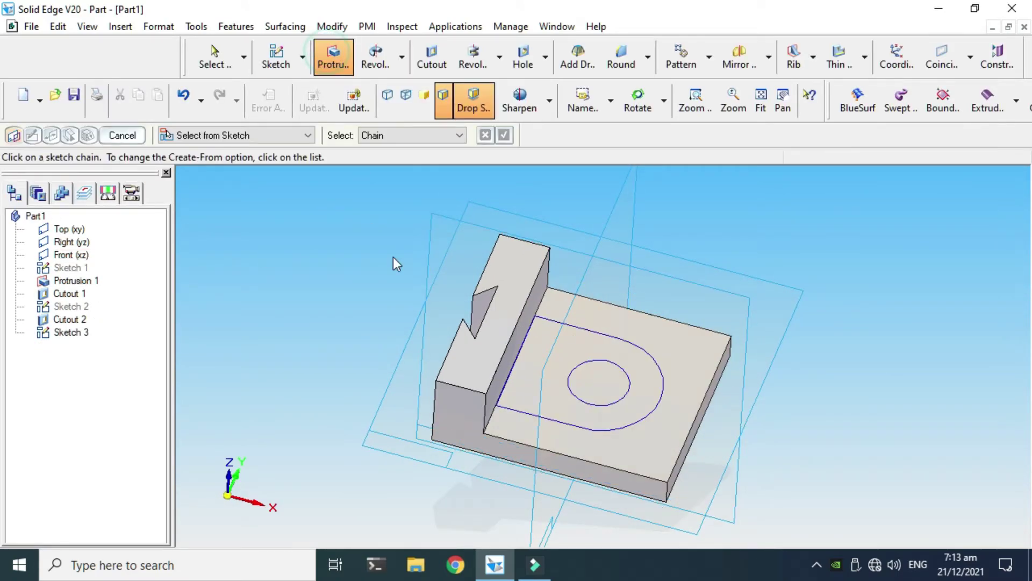
{"action": "left_click", "coordinate": [547, 321]}
{"action": "left_click", "coordinate": [579, 366]}
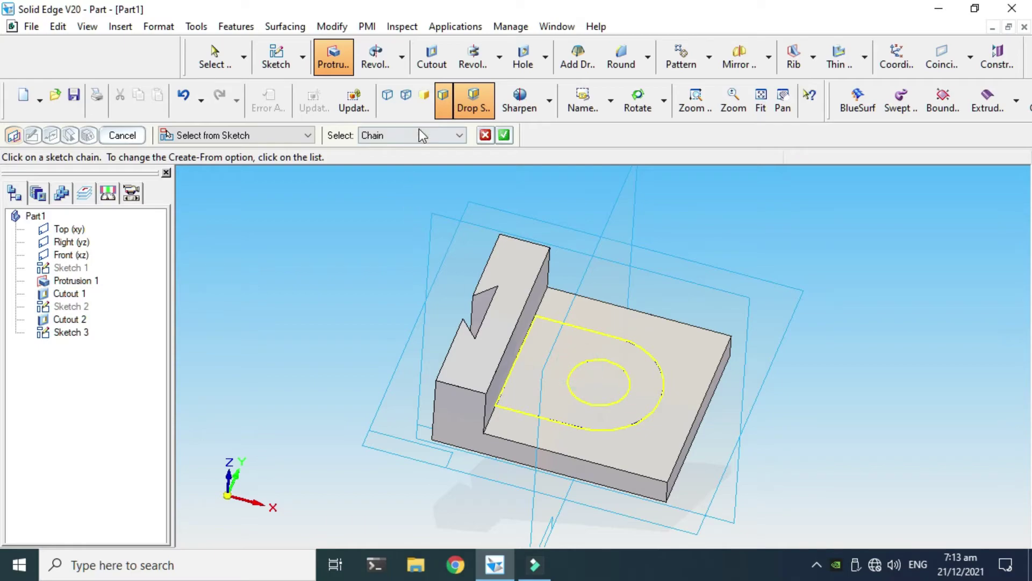
{"action": "left_click", "coordinate": [504, 135]}
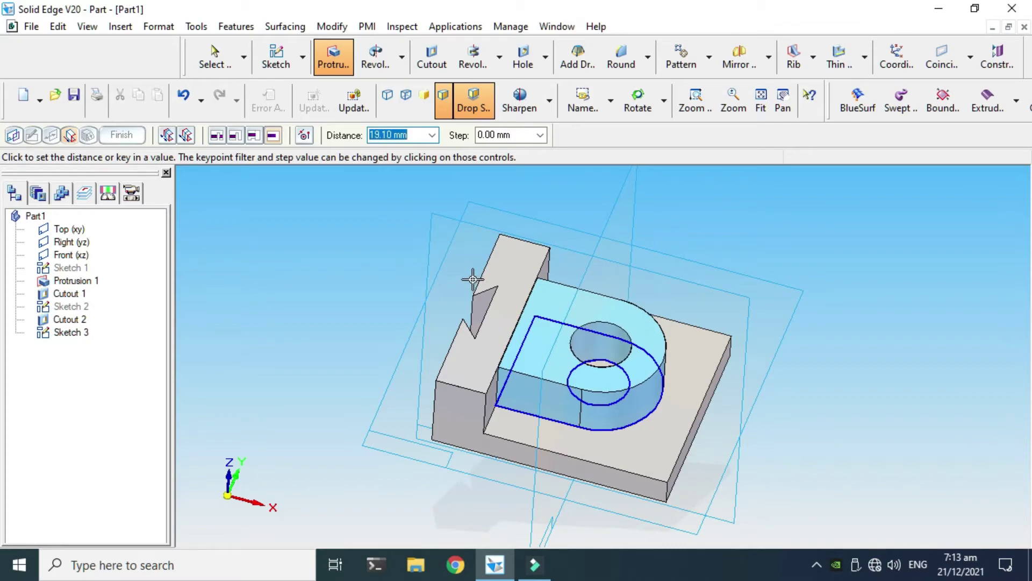
{"action": "type", "text": "20"}
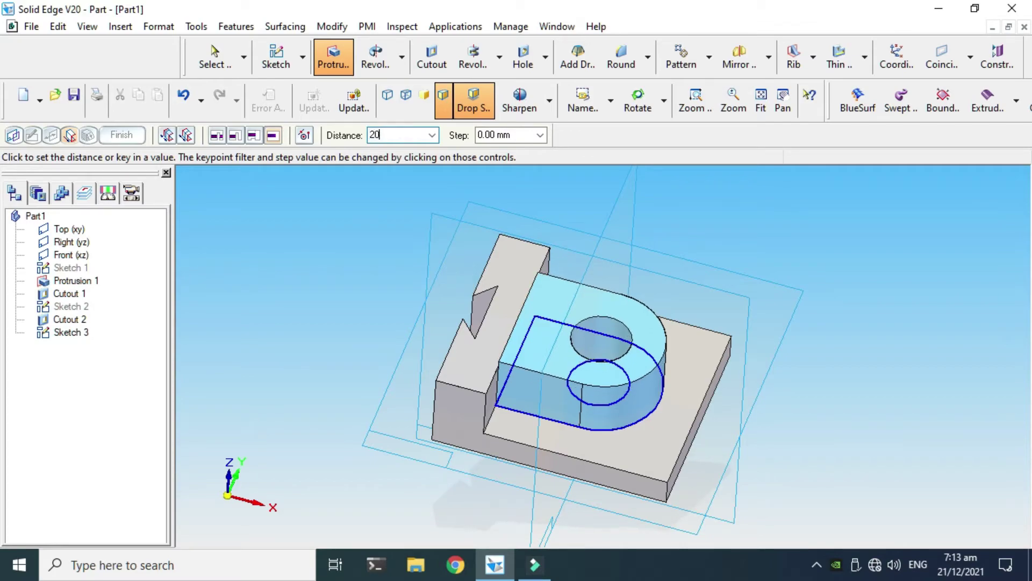
{"action": "key", "text": "Return"}
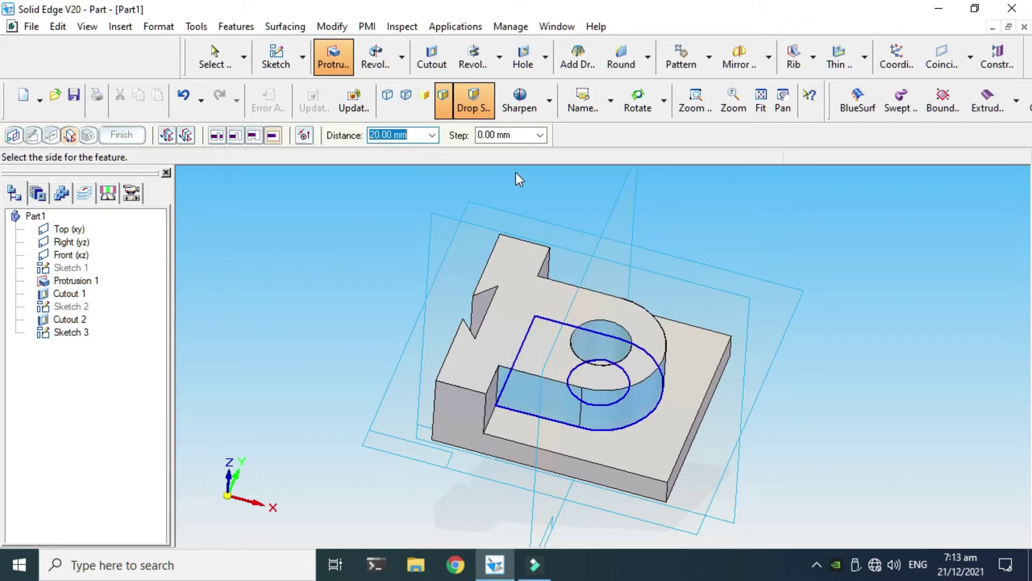
{"action": "left_click", "coordinate": [615, 197]}
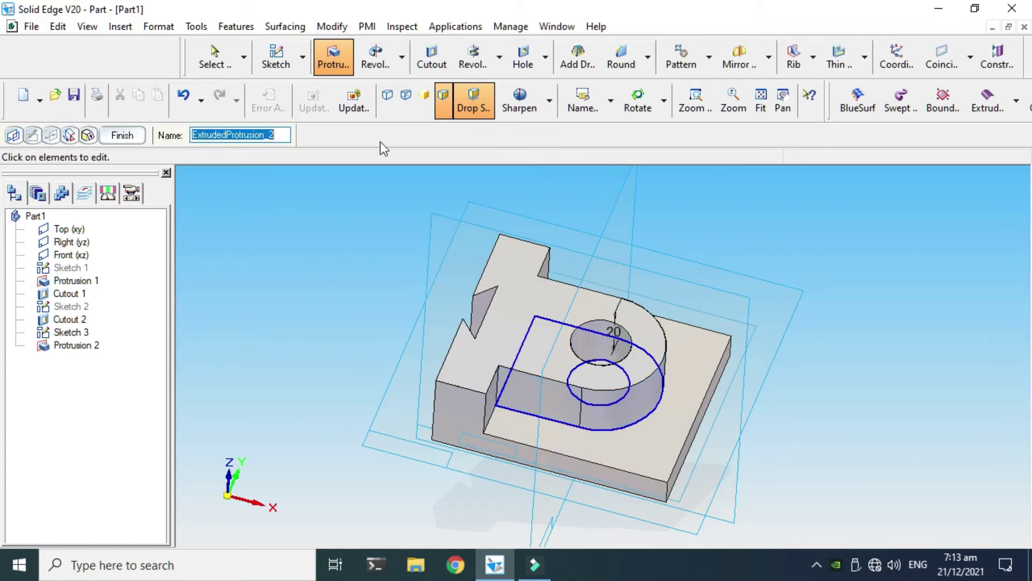
{"action": "left_click", "coordinate": [136, 135]}
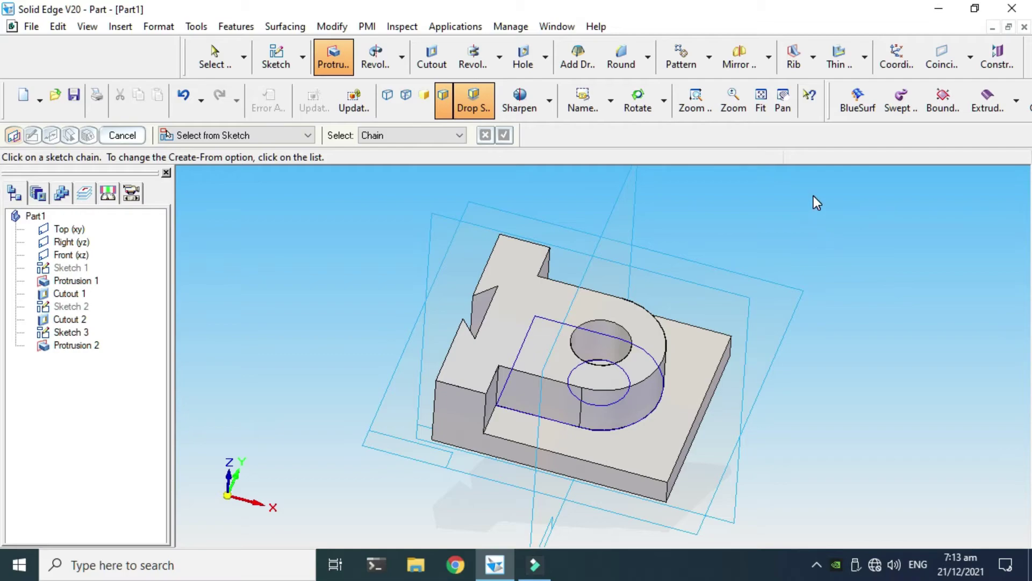
{"action": "left_click", "coordinate": [638, 101]}
{"action": "left_click_drag", "start_coordinate": [716, 198], "coordinate": [689, 143]}
{"action": "left_click_drag", "start_coordinate": [656, 323], "coordinate": [679, 355]}
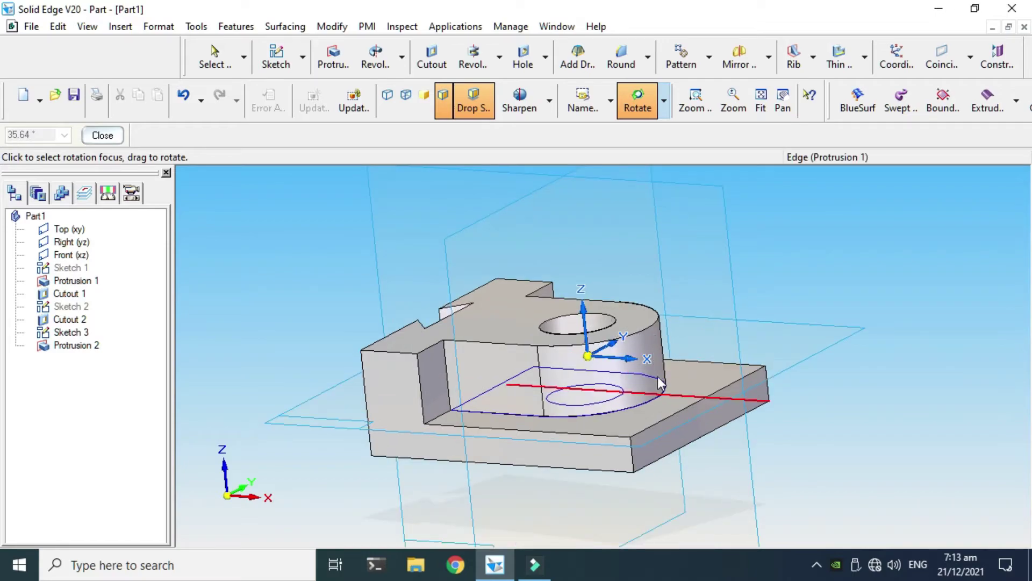
{"action": "left_click", "coordinate": [112, 141]}
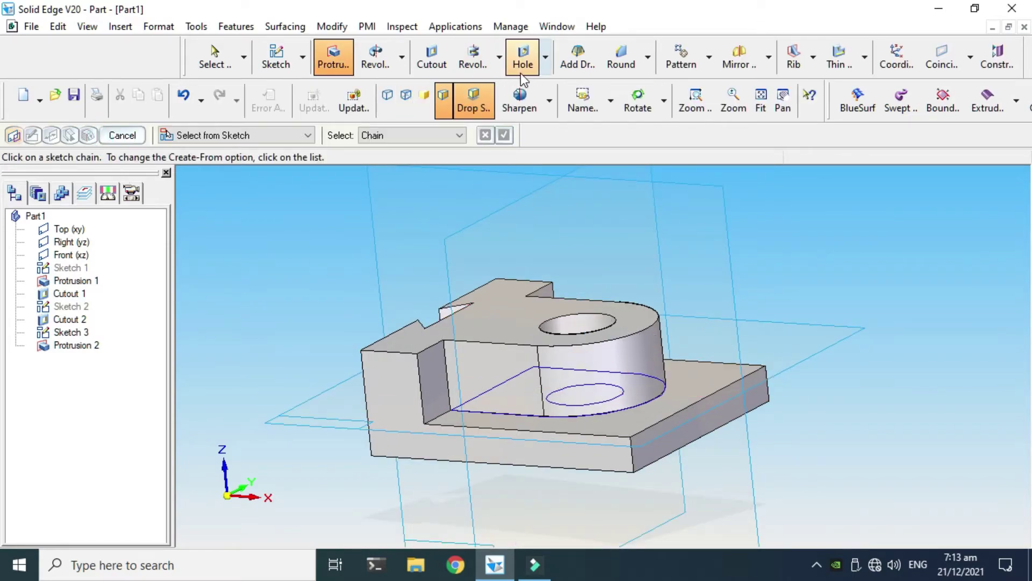
{"action": "scroll", "coordinate": [363, 282], "scroll_direction": "down", "scroll_amount": 1}
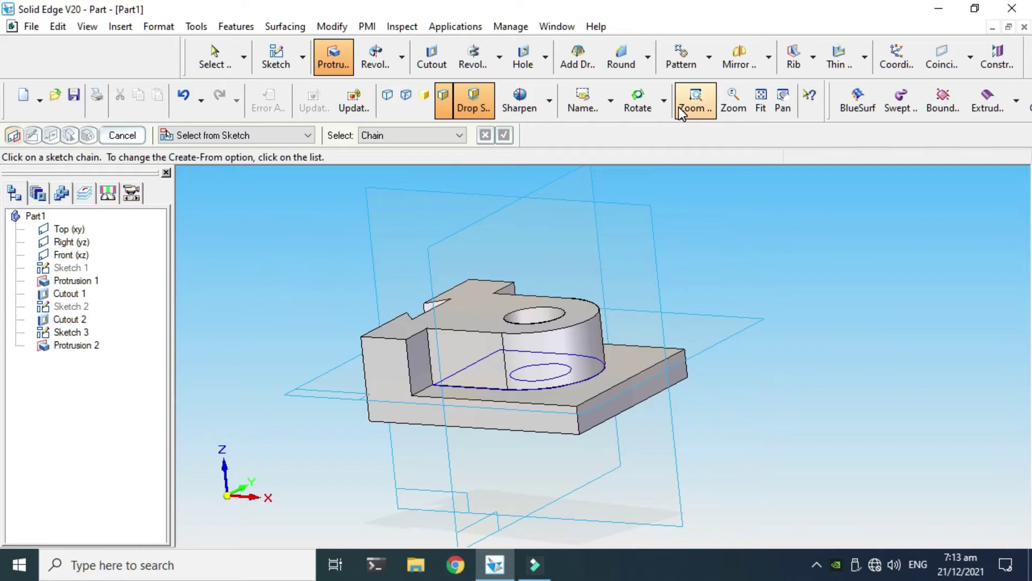
{"action": "left_click", "coordinate": [814, 57]}
{"action": "left_click", "coordinate": [818, 81]}
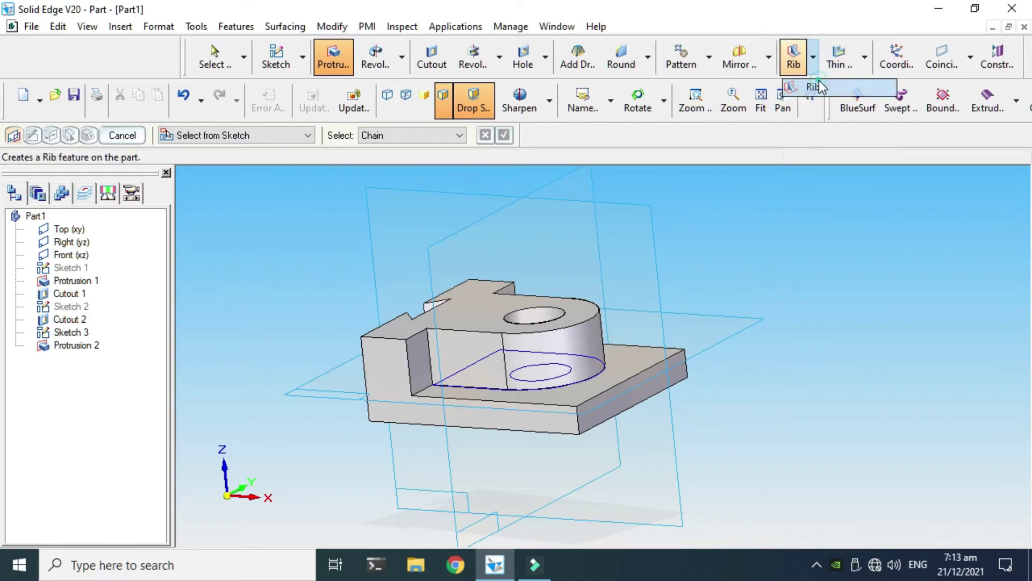
{"action": "scroll", "coordinate": [699, 249], "scroll_direction": "down", "scroll_amount": 1}
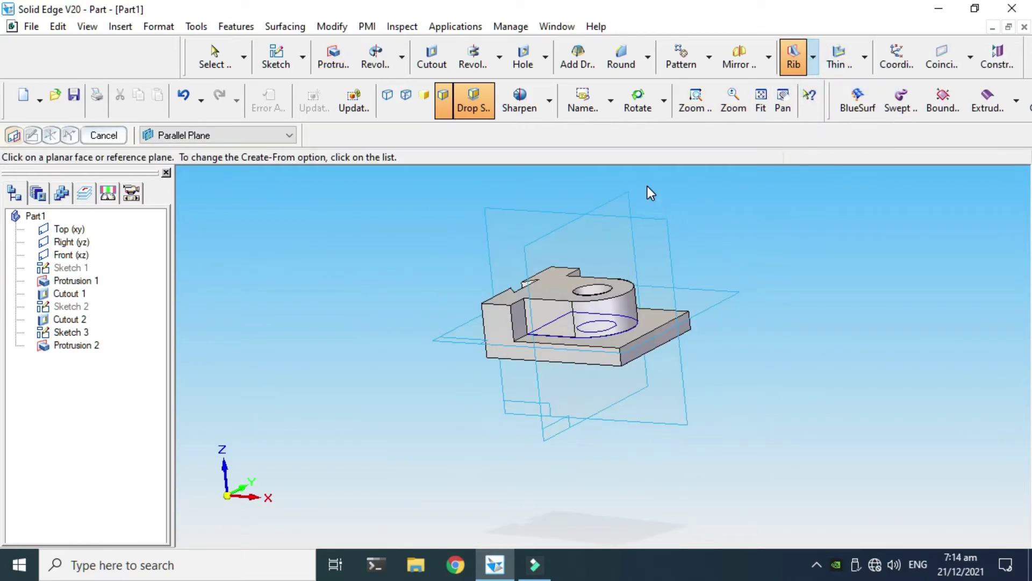
{"action": "scroll", "coordinate": [647, 186], "scroll_direction": "up", "scroll_amount": 1}
{"action": "left_click", "coordinate": [647, 238]}
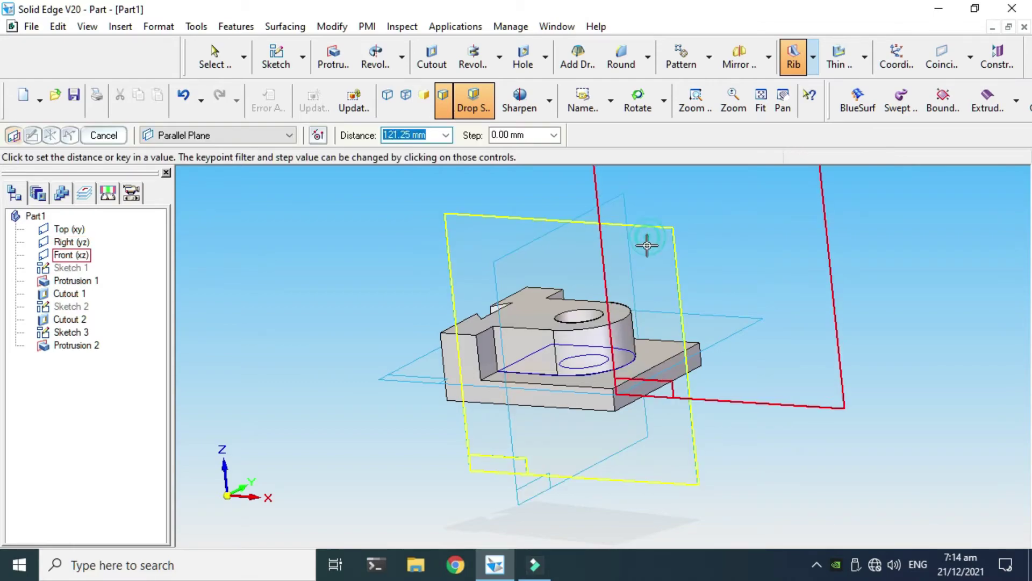
{"action": "key", "text": "Escape"}
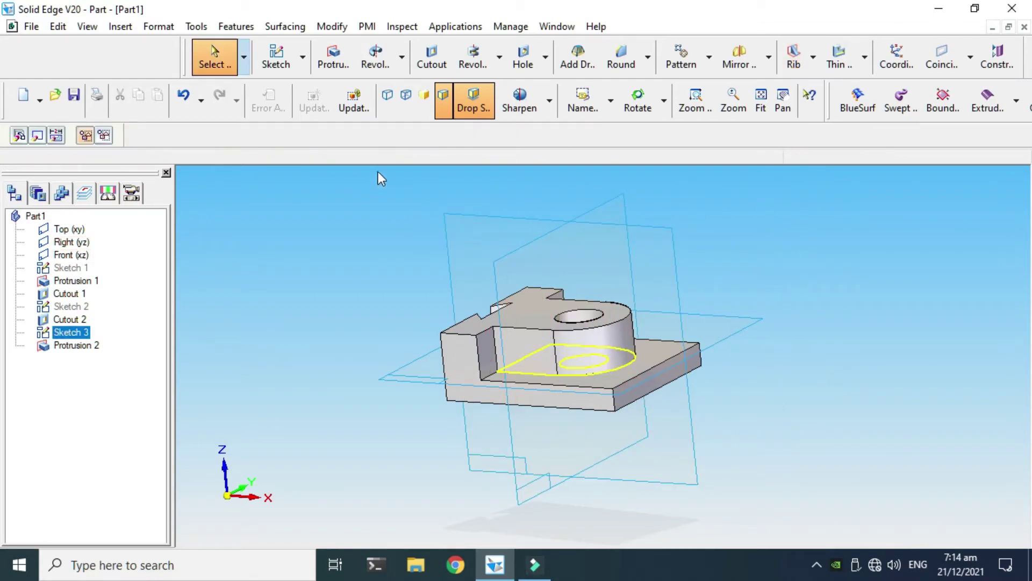
- Start a rib coincident with the Front (xz) plane and draw its sloping line from the boss's rounded side to the lower plate's outer top corner
{"action": "left_click", "coordinate": [814, 56]}
{"action": "left_click", "coordinate": [818, 83]}
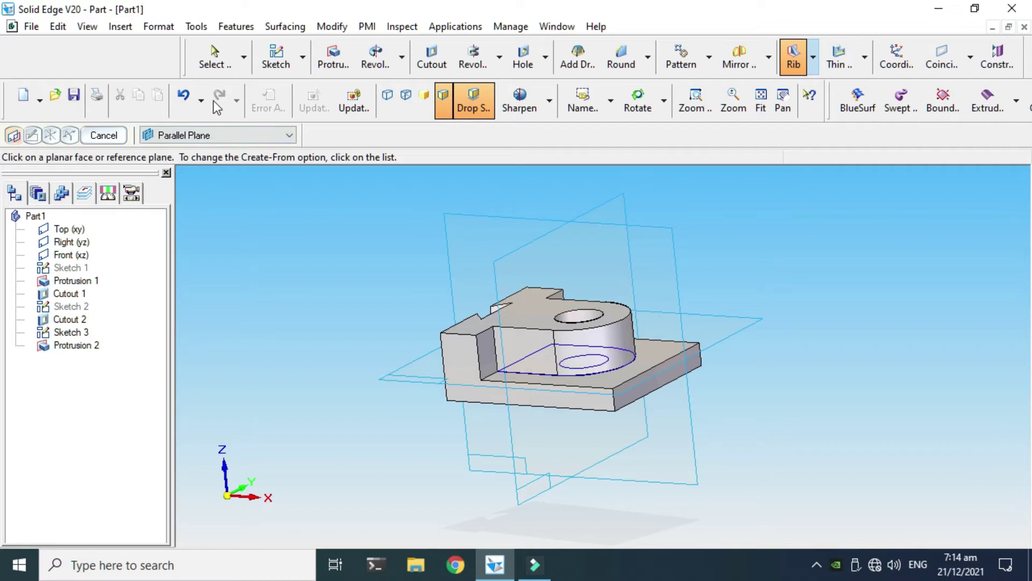
{"action": "left_click", "coordinate": [277, 137]}
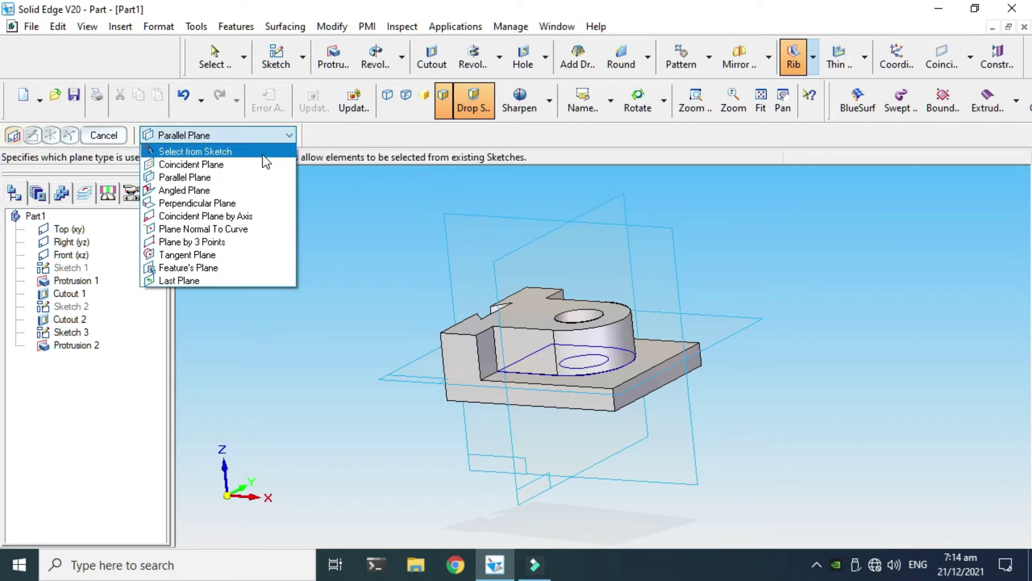
{"action": "left_click", "coordinate": [254, 166]}
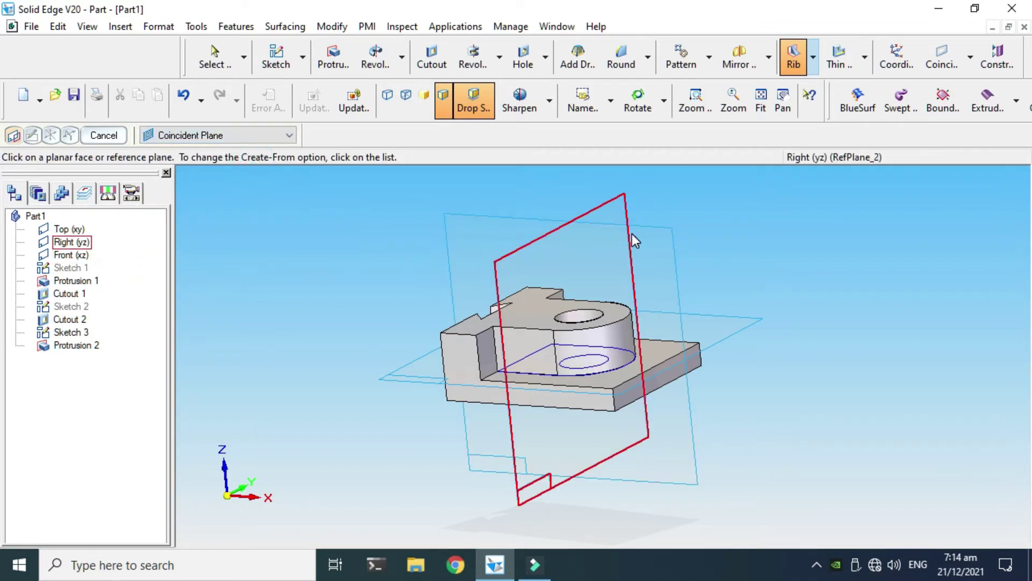
{"action": "left_click", "coordinate": [660, 235]}
{"action": "scroll", "coordinate": [721, 322], "scroll_direction": "up", "scroll_amount": 4}
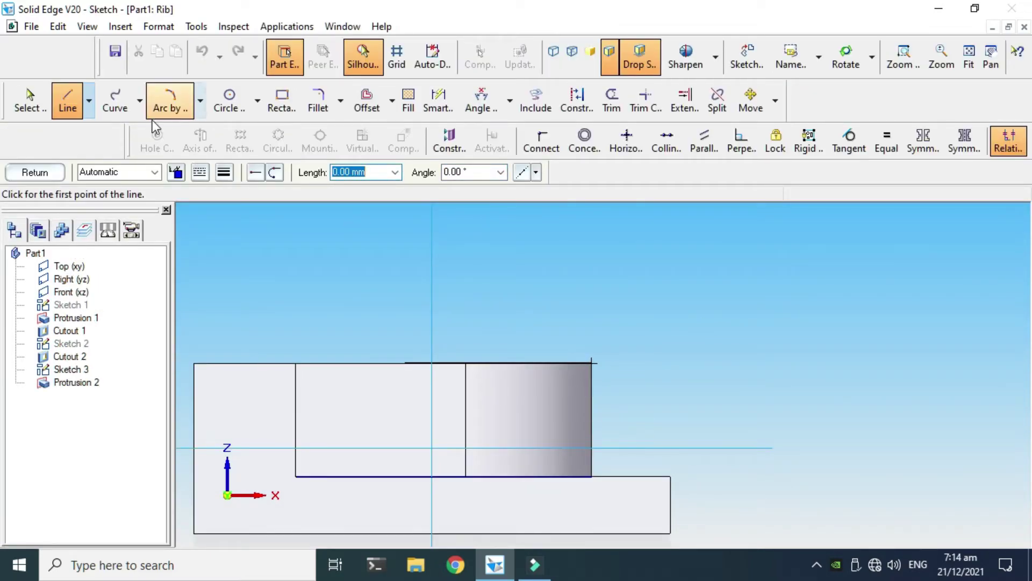
{"action": "left_click", "coordinate": [591, 378]}
{"action": "left_click", "coordinate": [671, 477]}
{"action": "key", "text": "Escape"}
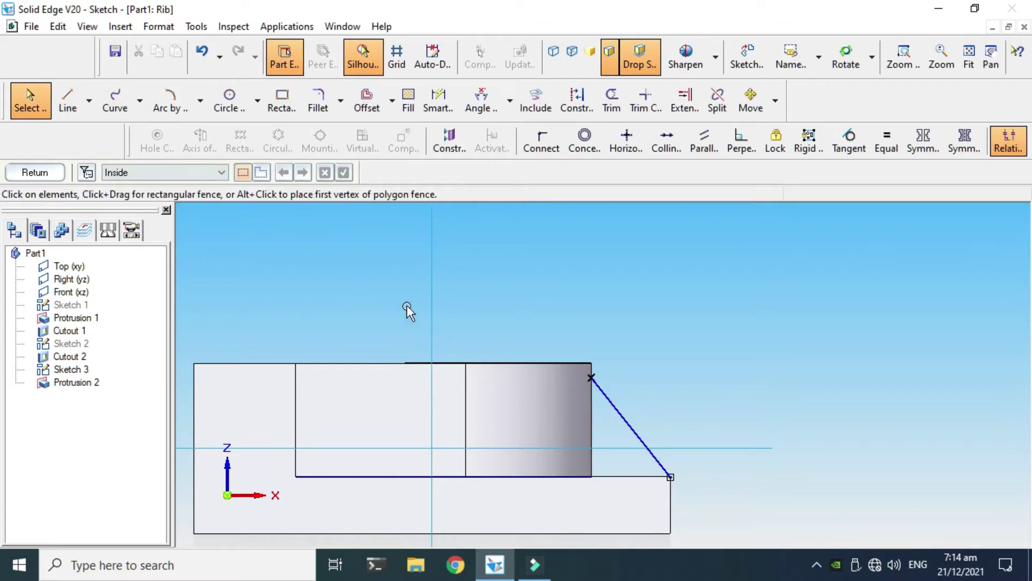
{"action": "left_click", "coordinate": [34, 172]}
- Direct the rib's fill from its sloping line inward towards the boss and lower plate
{"action": "scroll", "coordinate": [671, 301], "scroll_direction": "up", "scroll_amount": 4}
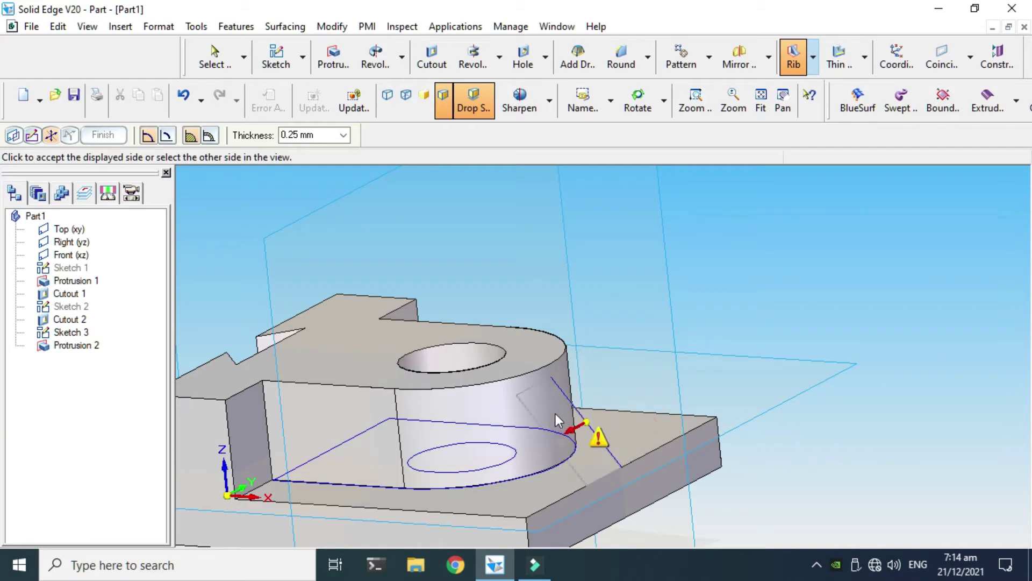
{"action": "scroll", "coordinate": [547, 417], "scroll_direction": "down", "scroll_amount": 2}
{"action": "scroll", "coordinate": [549, 417], "scroll_direction": "up", "scroll_amount": 5}
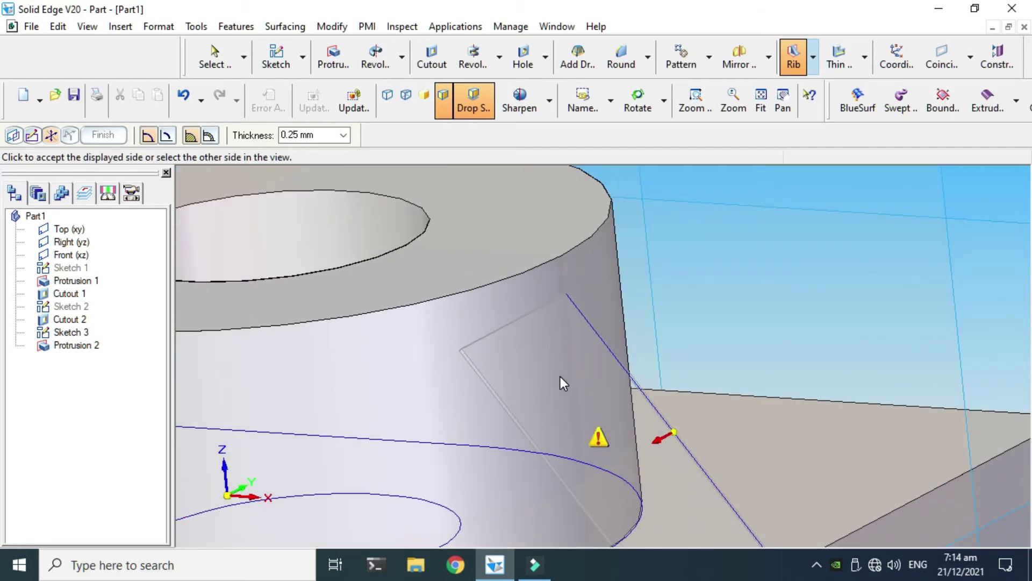
{"action": "scroll", "coordinate": [560, 376], "scroll_direction": "down", "scroll_amount": 3}
{"action": "scroll", "coordinate": [540, 344], "scroll_direction": "up", "scroll_amount": 3}
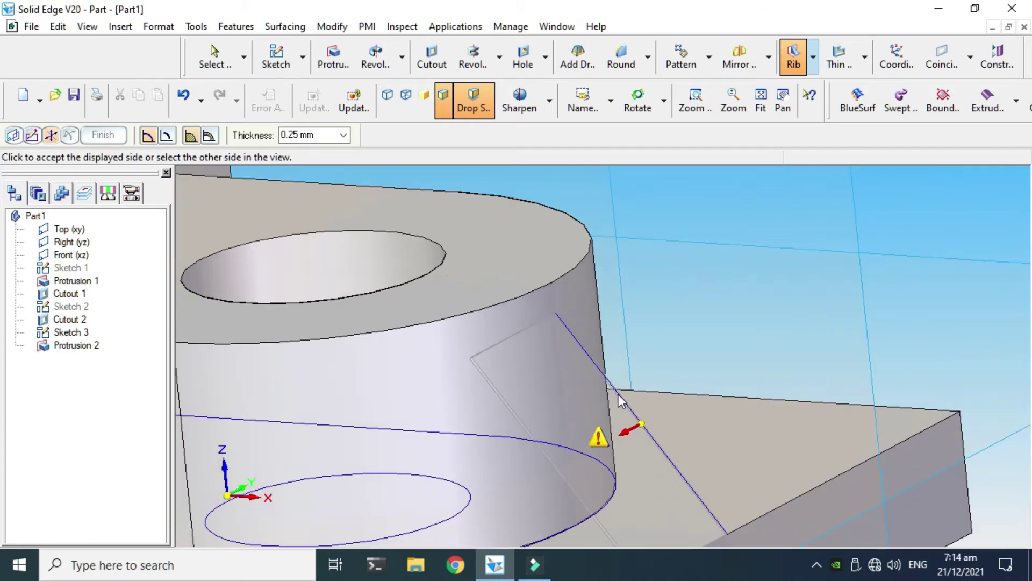
{"action": "left_click", "coordinate": [648, 457]}
{"action": "left_click", "coordinate": [575, 319]}
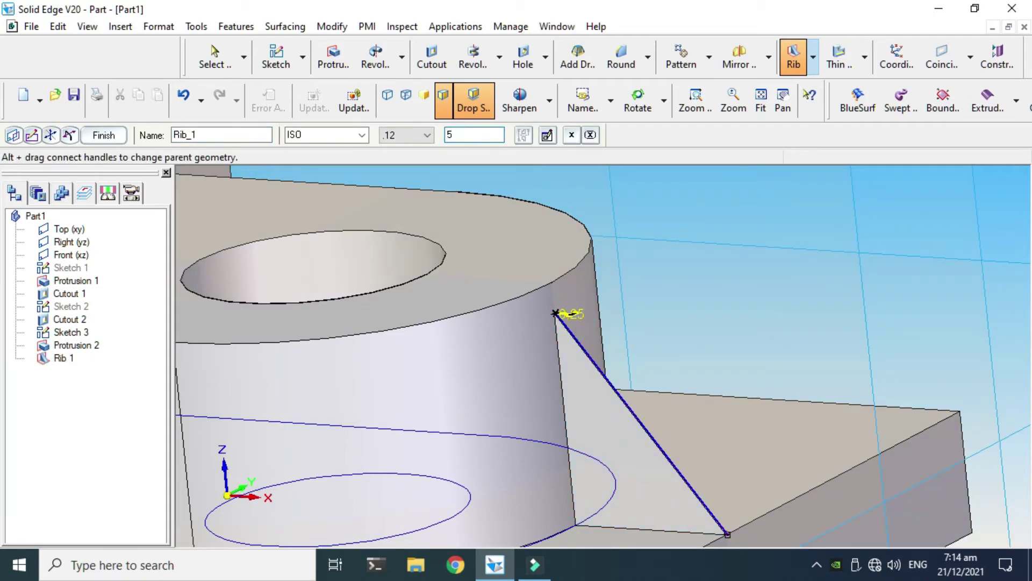
- Set the rib's thickness to 5 mm, finish the feature and leave the Rib command
{"action": "type", "text": "5"}
{"action": "key", "text": "Return"}
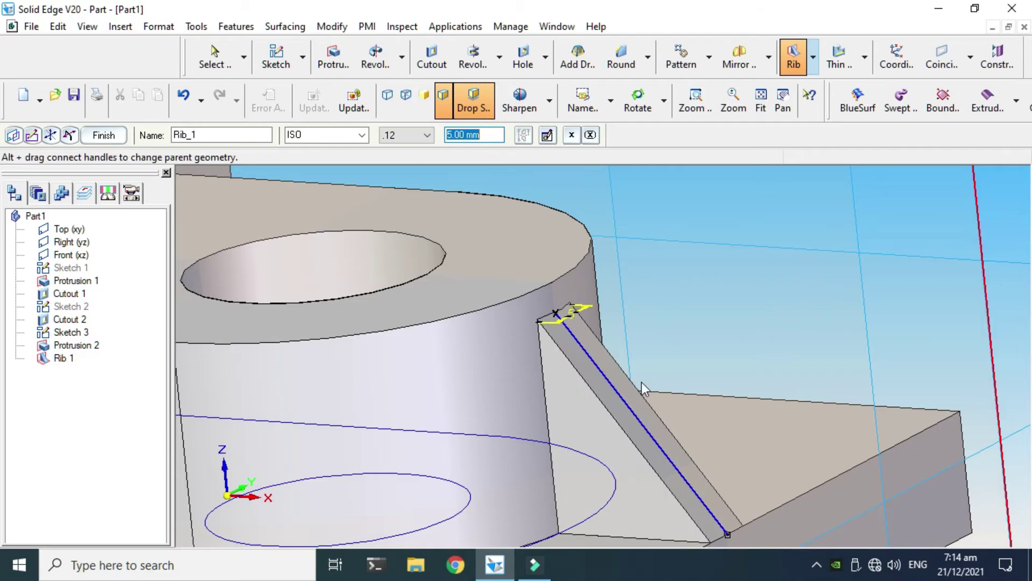
{"action": "scroll", "coordinate": [685, 351], "scroll_direction": "down", "scroll_amount": 2}
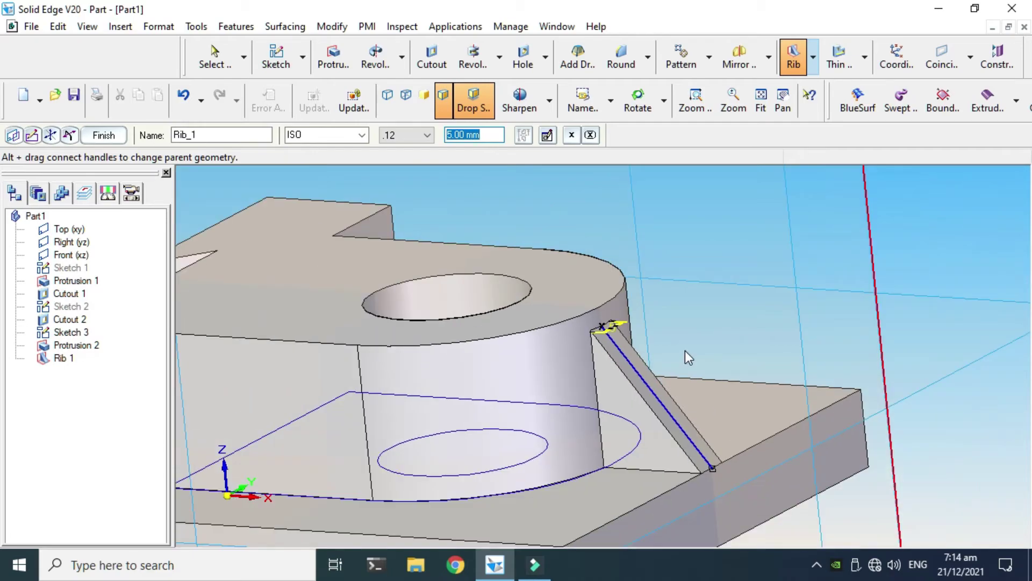
{"action": "left_click", "coordinate": [104, 135]}
{"action": "scroll", "coordinate": [699, 323], "scroll_direction": "down", "scroll_amount": 3}
{"action": "scroll", "coordinate": [869, 279], "scroll_direction": "down", "scroll_amount": 2}
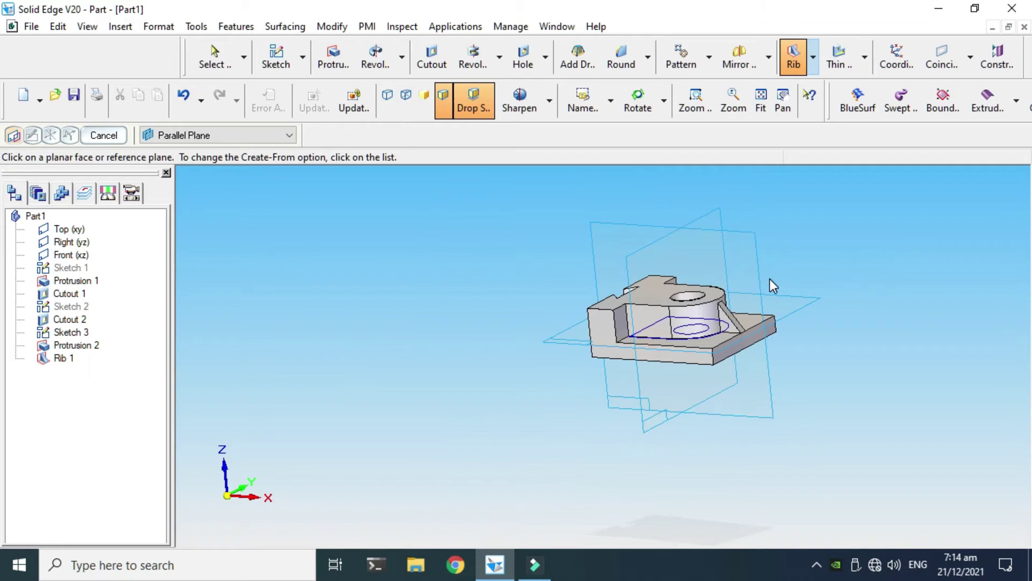
{"action": "left_click", "coordinate": [102, 136]}
- Hide Sketch 3, the boss profile sketch
{"action": "left_click", "coordinate": [64, 331]}
{"action": "right_click", "coordinate": [76, 332]}
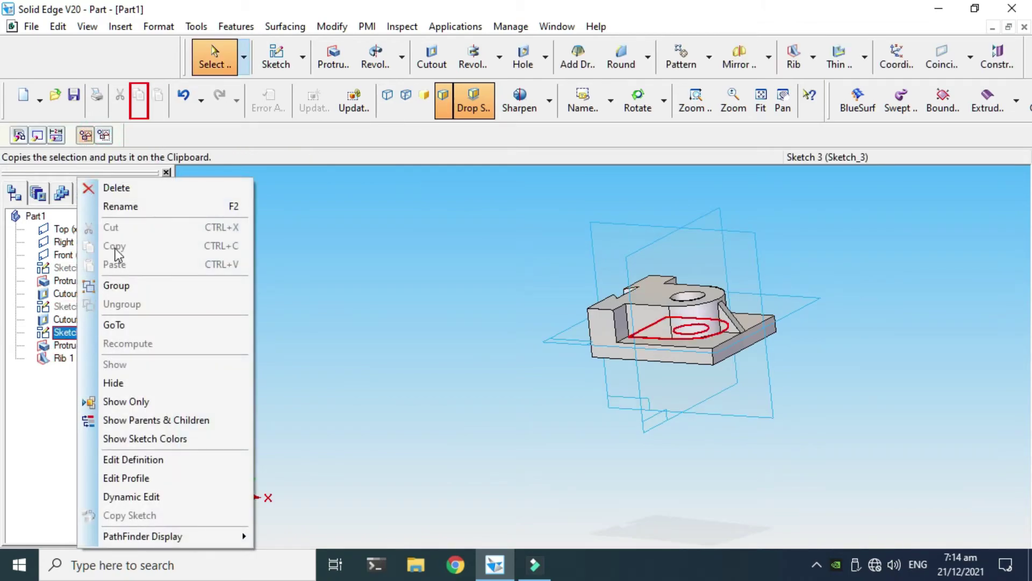
{"action": "left_click", "coordinate": [115, 382]}
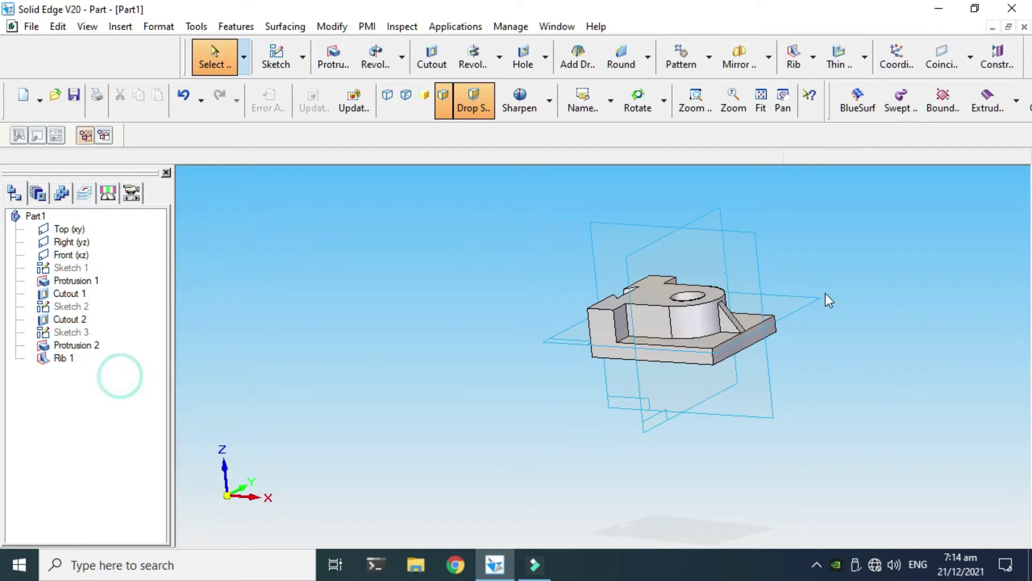
- Start a Round on the lower plate's front outer vertical corner edge with a 10 mm radius
{"action": "right_click", "coordinate": [853, 230]}
{"action": "left_click", "coordinate": [880, 314]}
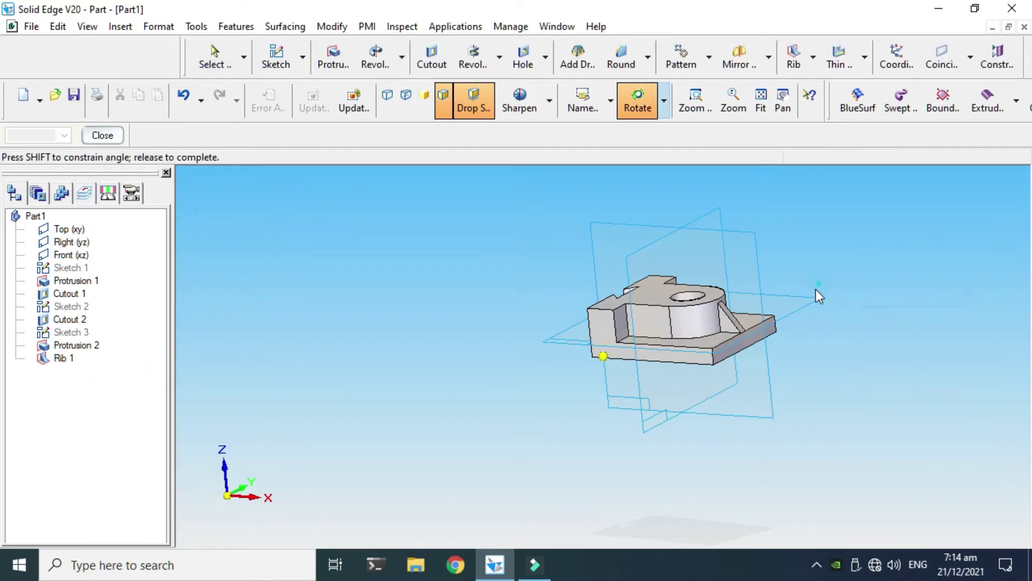
{"action": "left_click_drag", "start_coordinate": [815, 289], "coordinate": [812, 341]}
{"action": "scroll", "coordinate": [789, 328], "scroll_direction": "up", "scroll_amount": 3}
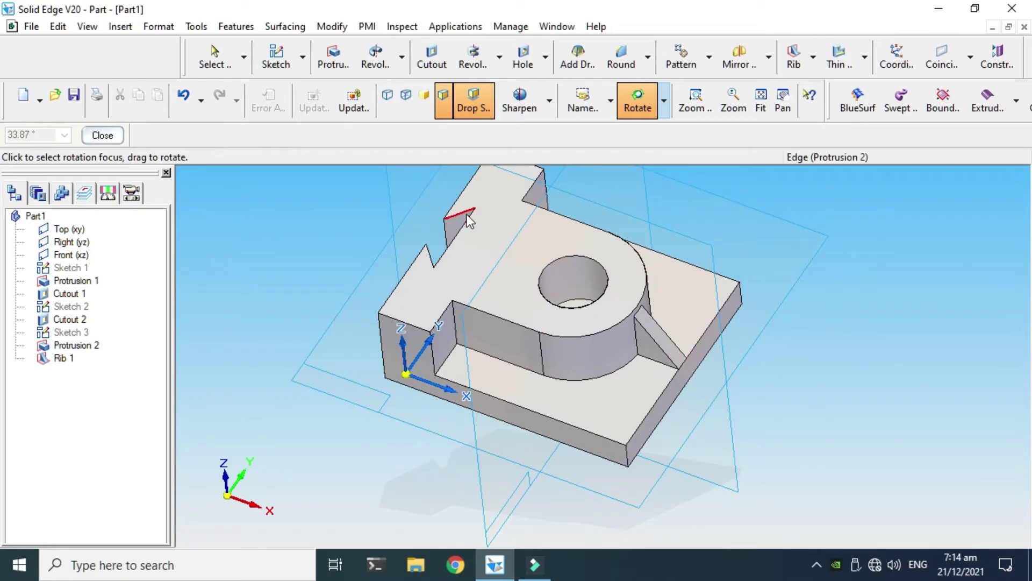
{"action": "key", "text": "Escape"}
{"action": "left_click", "coordinate": [647, 56]}
{"action": "left_click", "coordinate": [649, 80]}
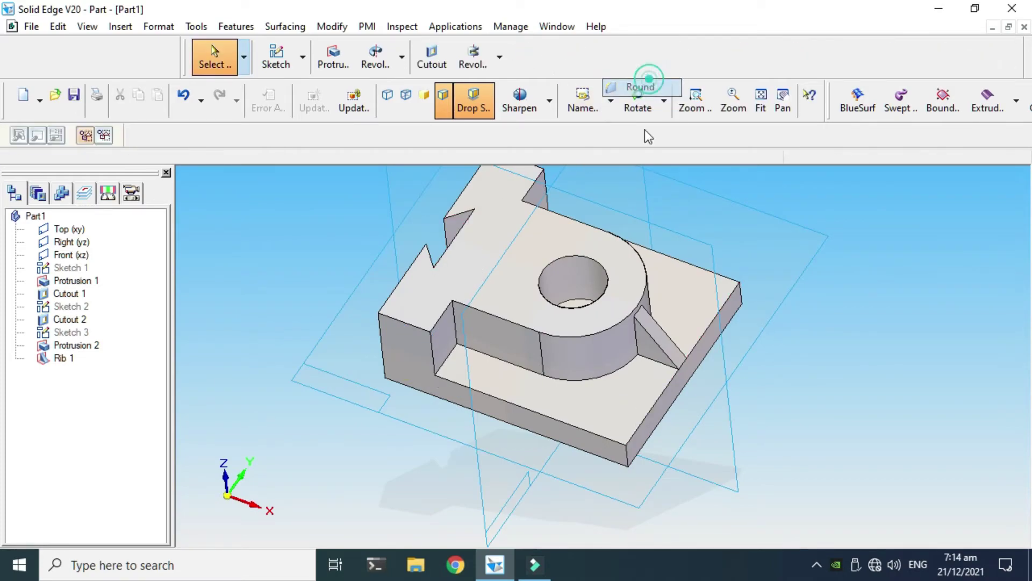
{"action": "left_click", "coordinate": [645, 421]}
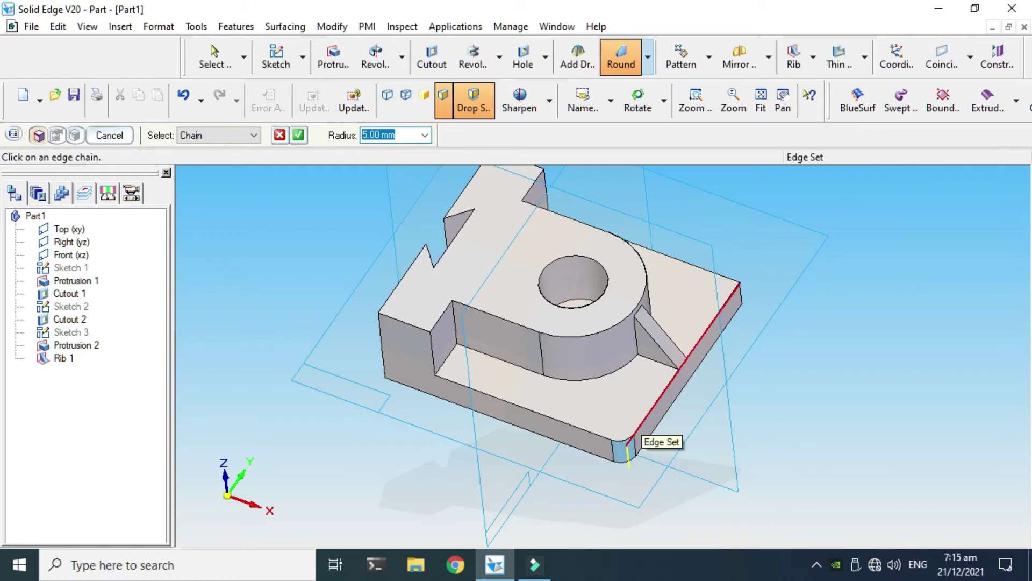
{"action": "type", "text": "10"}
{"action": "key", "text": "Return"}
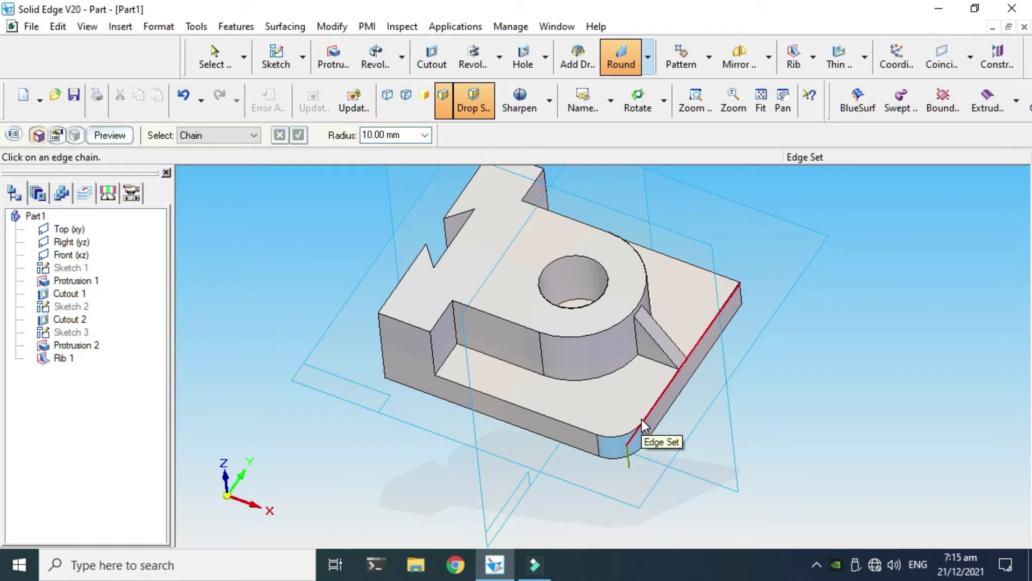
- Add the plate's rear outer vertical corner edge to the round, finish the feature and leave the Round command
{"action": "left_click", "coordinate": [741, 290]}
{"action": "left_click", "coordinate": [299, 135]}
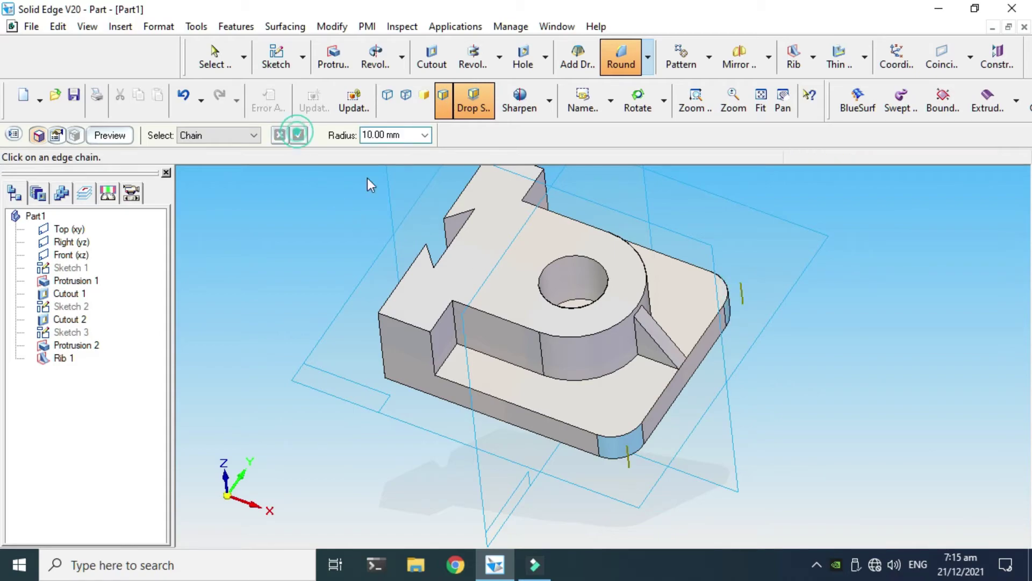
{"action": "scroll", "coordinate": [722, 334], "scroll_direction": "down", "scroll_amount": 2}
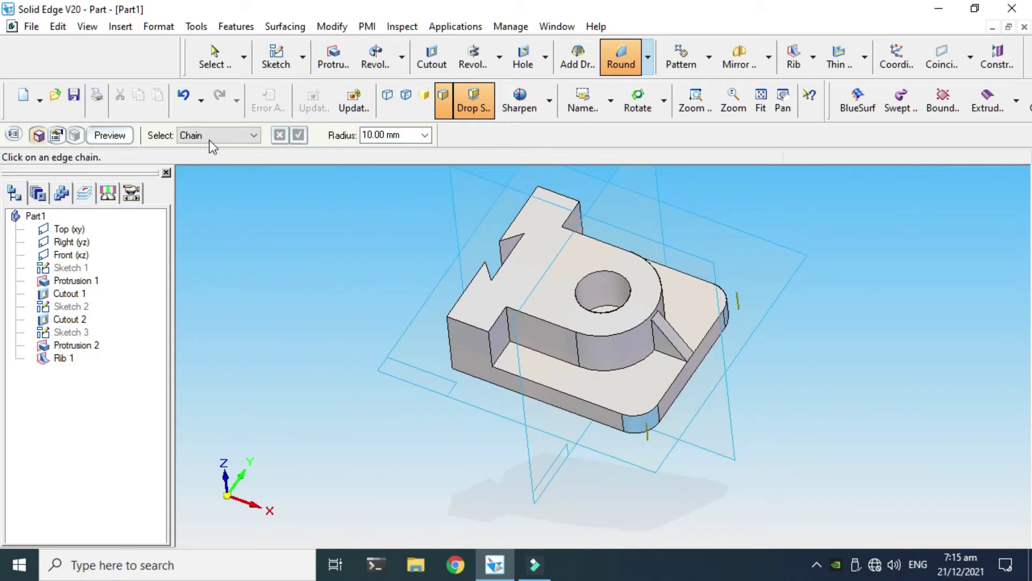
{"action": "left_click", "coordinate": [118, 138]}
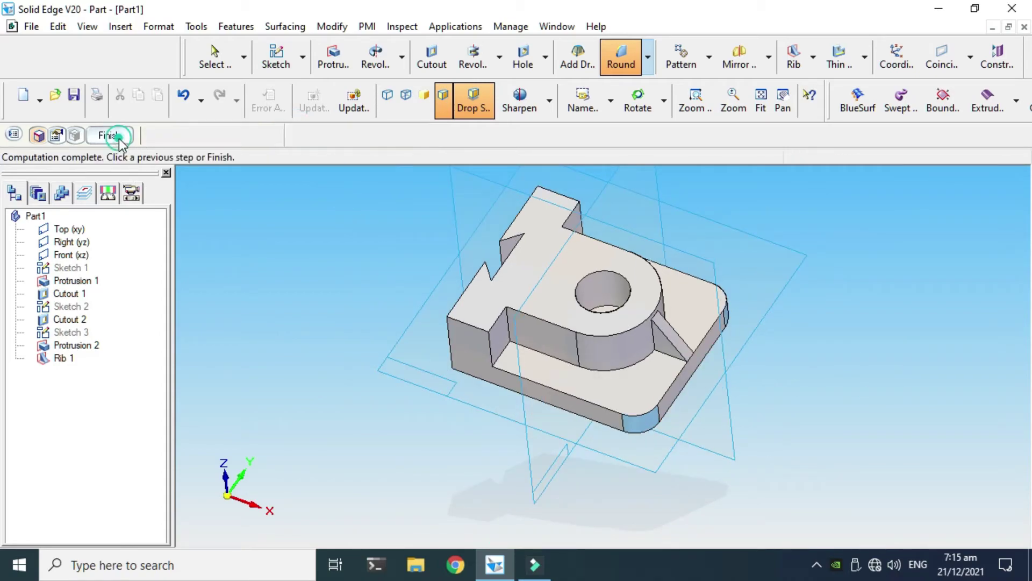
{"action": "left_click", "coordinate": [341, 426]}
{"action": "scroll", "coordinate": [736, 307], "scroll_direction": "up", "scroll_amount": 3}
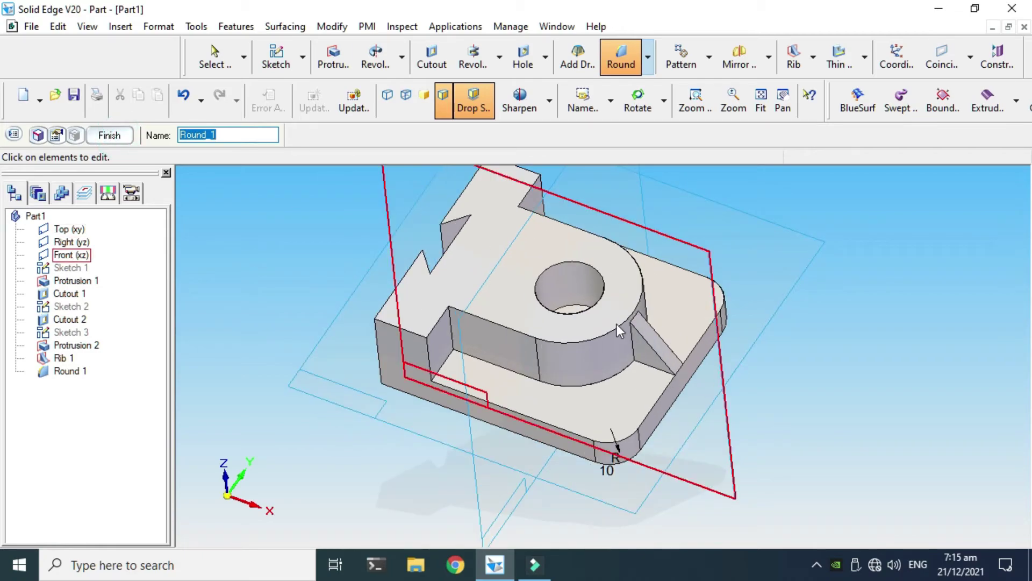
{"action": "left_click", "coordinate": [102, 136]}
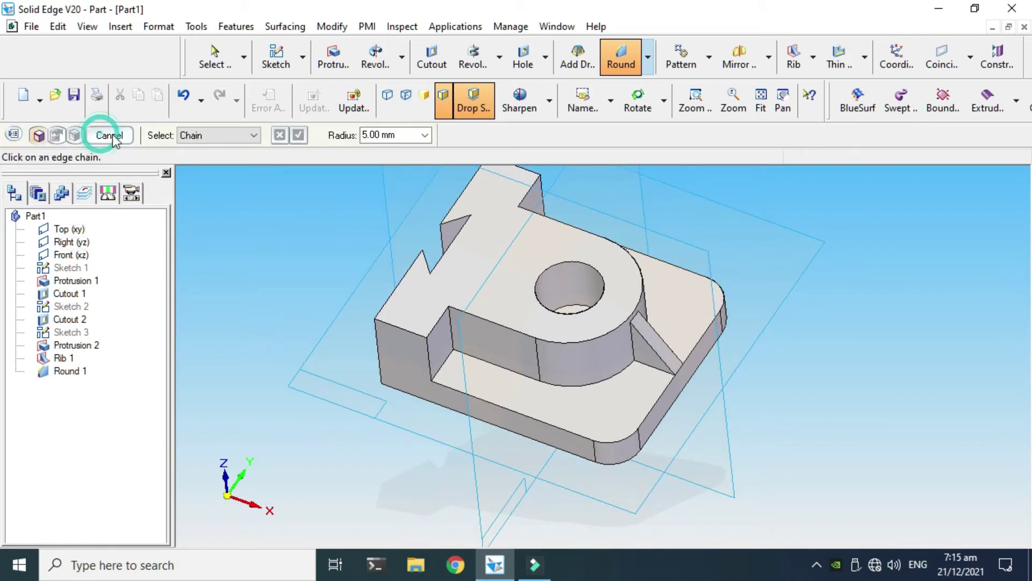
{"action": "left_click", "coordinate": [432, 56]}
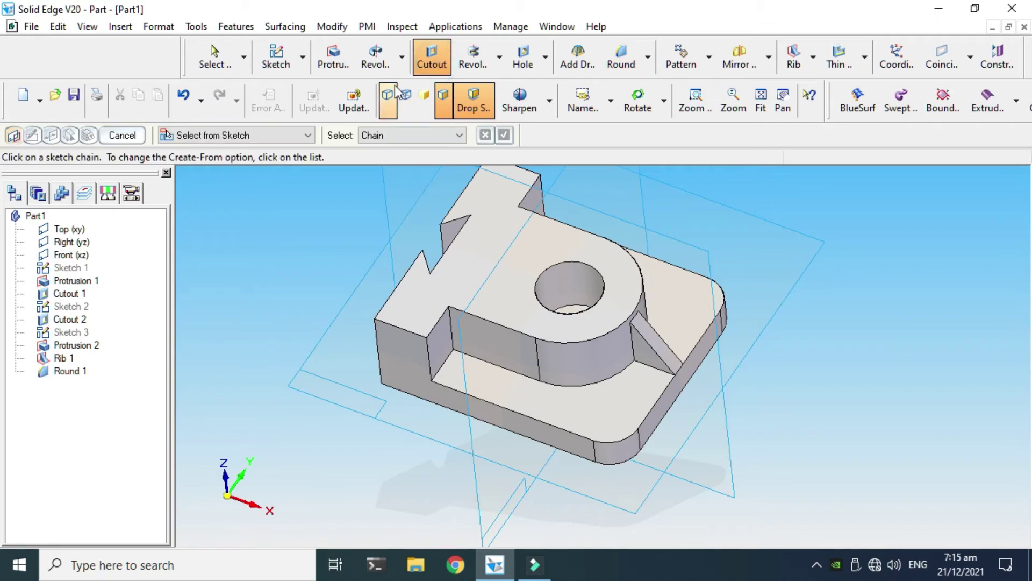
{"action": "left_click", "coordinate": [302, 57]}
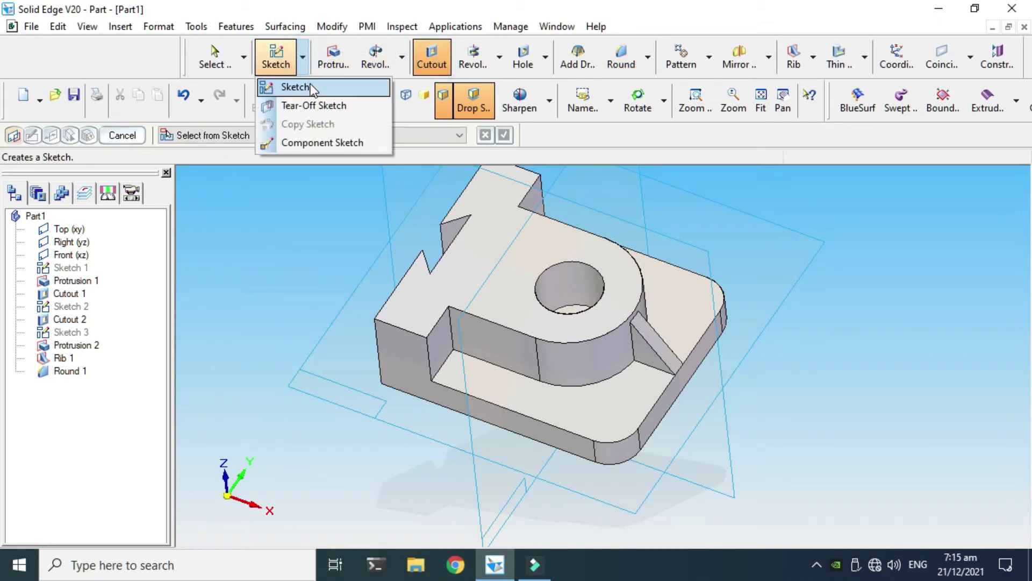
{"action": "left_click", "coordinate": [304, 86]}
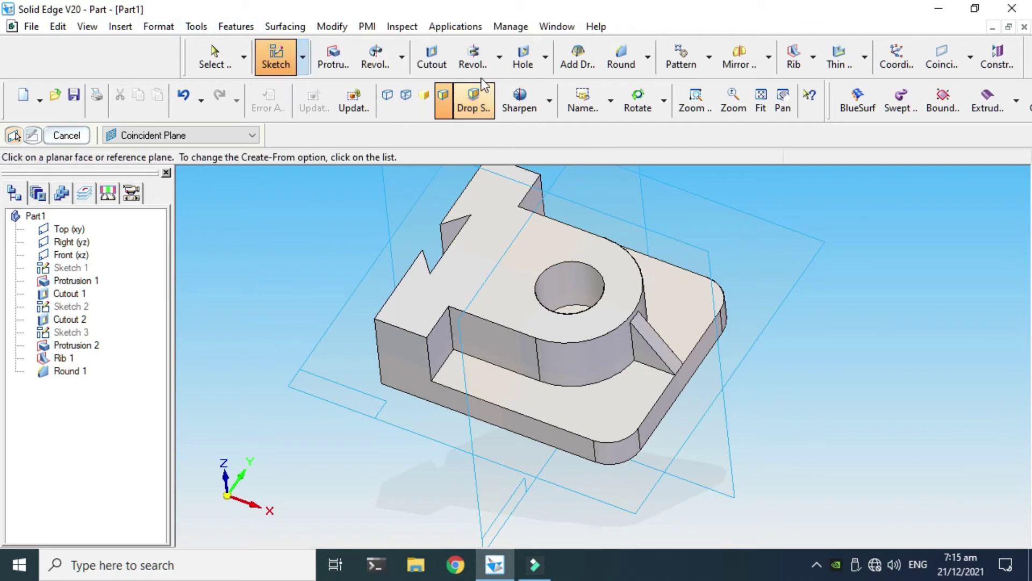
{"action": "left_click", "coordinate": [431, 56]}
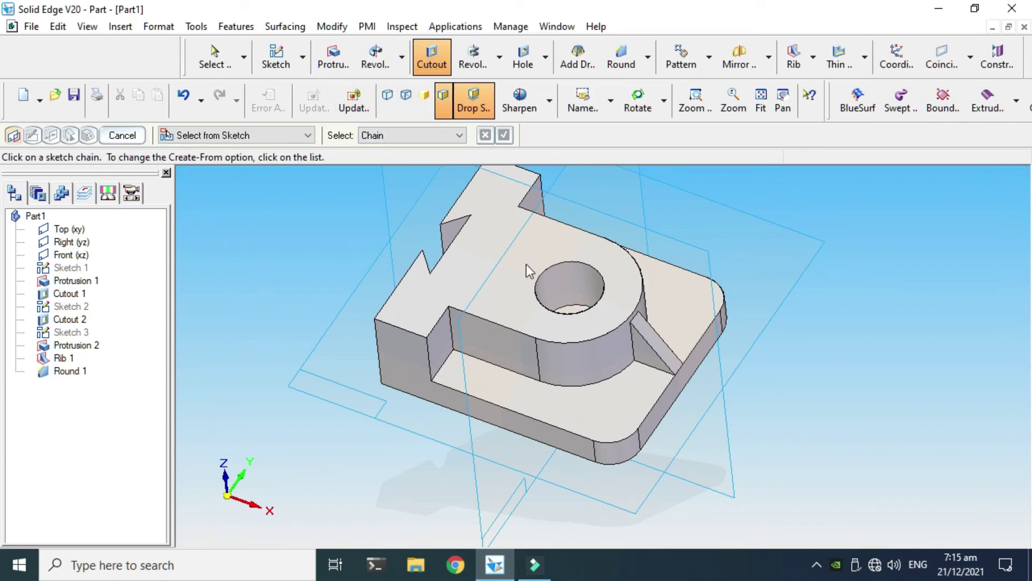
{"action": "scroll", "coordinate": [512, 395], "scroll_direction": "down", "scroll_amount": 2}
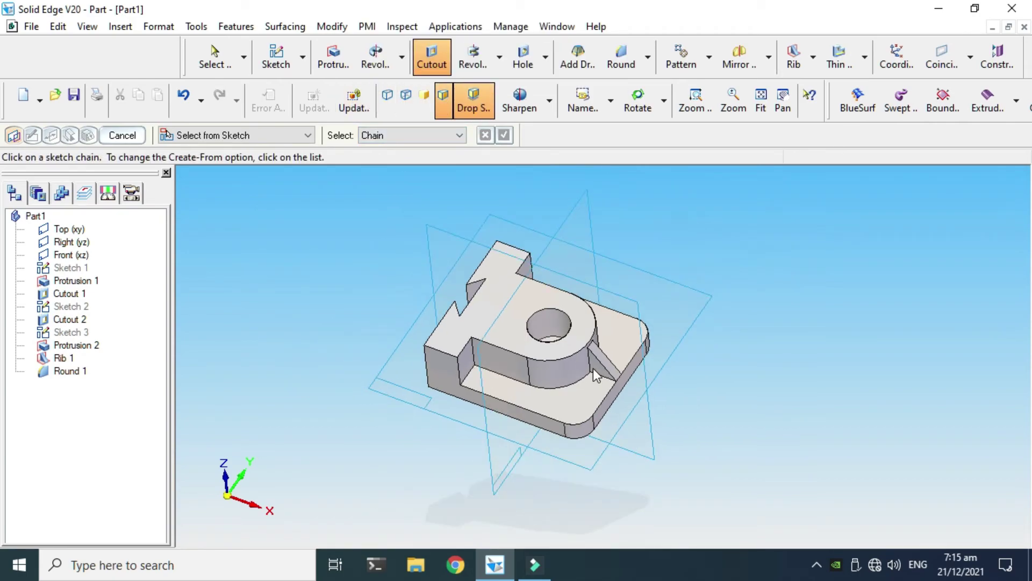
{"action": "left_click", "coordinate": [646, 102]}
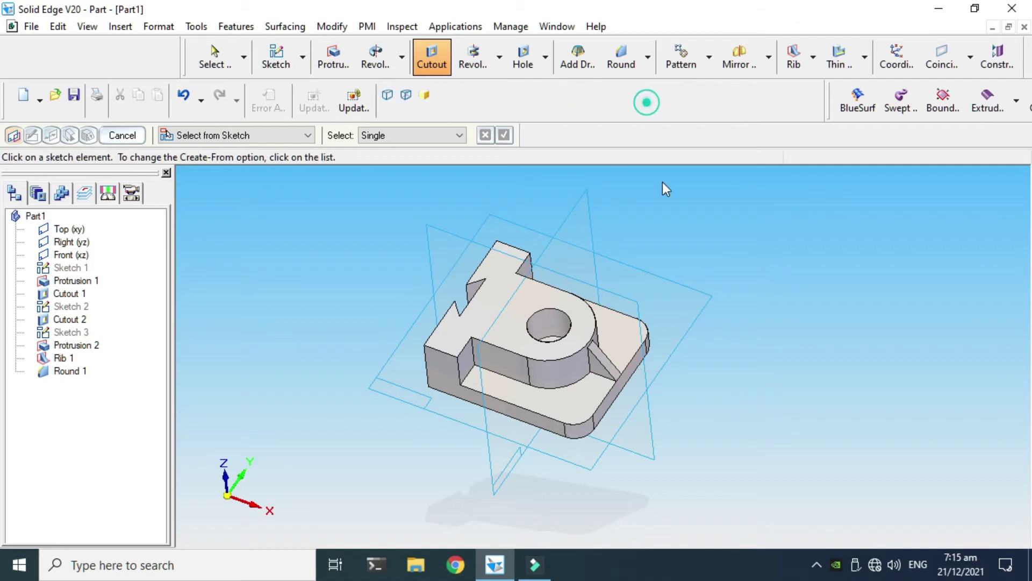
{"action": "left_click_drag", "start_coordinate": [735, 357], "coordinate": [666, 400]}
{"action": "scroll", "coordinate": [668, 362], "scroll_direction": "up", "scroll_amount": 3}
{"action": "scroll", "coordinate": [452, 169], "scroll_direction": "down", "scroll_amount": 2}
{"action": "key", "text": "Escape"}
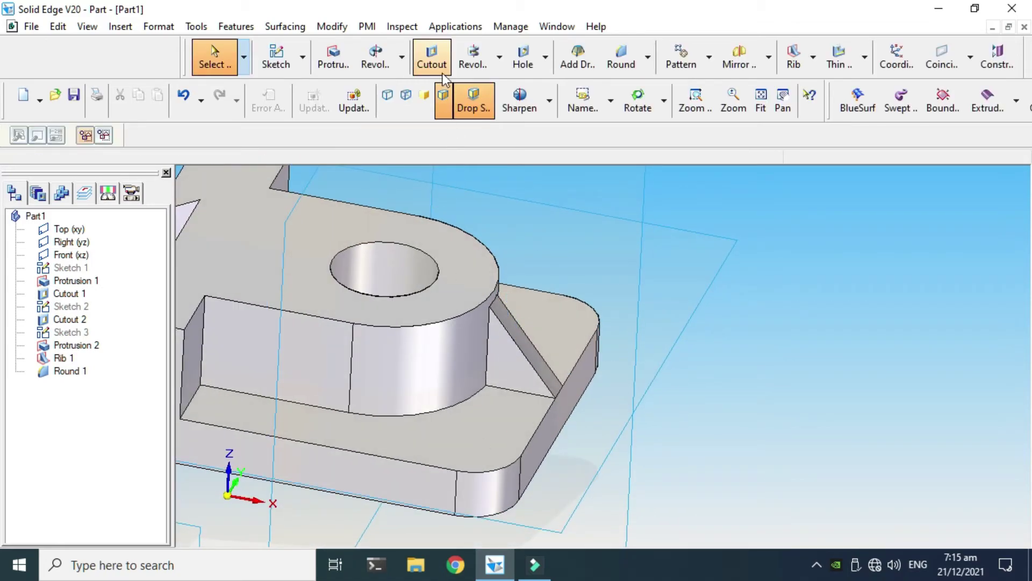
- Start a Cutout with its profile plane coincident with the lower plate's top face
{"action": "left_click", "coordinate": [444, 56]}
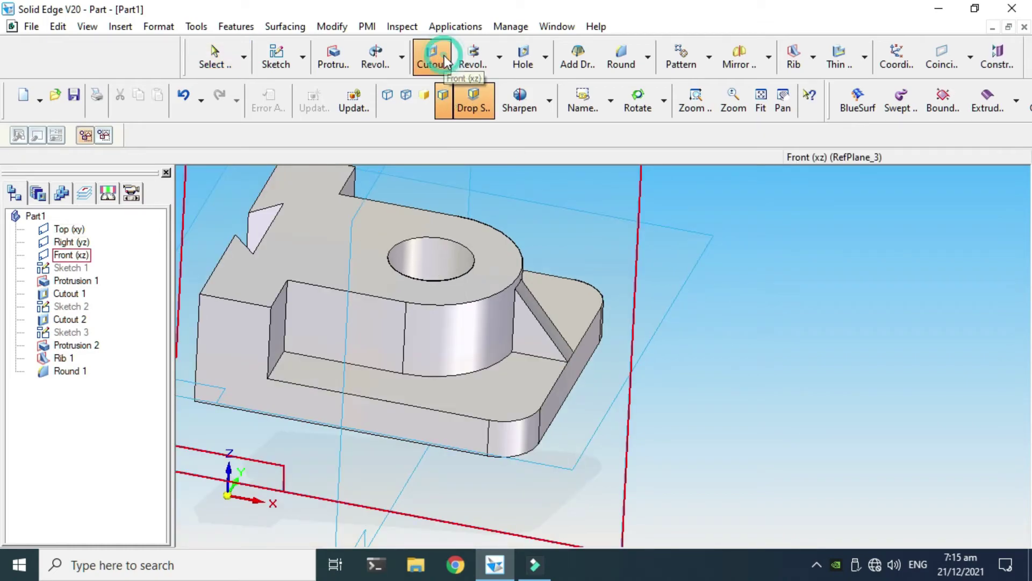
{"action": "scroll", "coordinate": [476, 315], "scroll_direction": "up", "scroll_amount": 1}
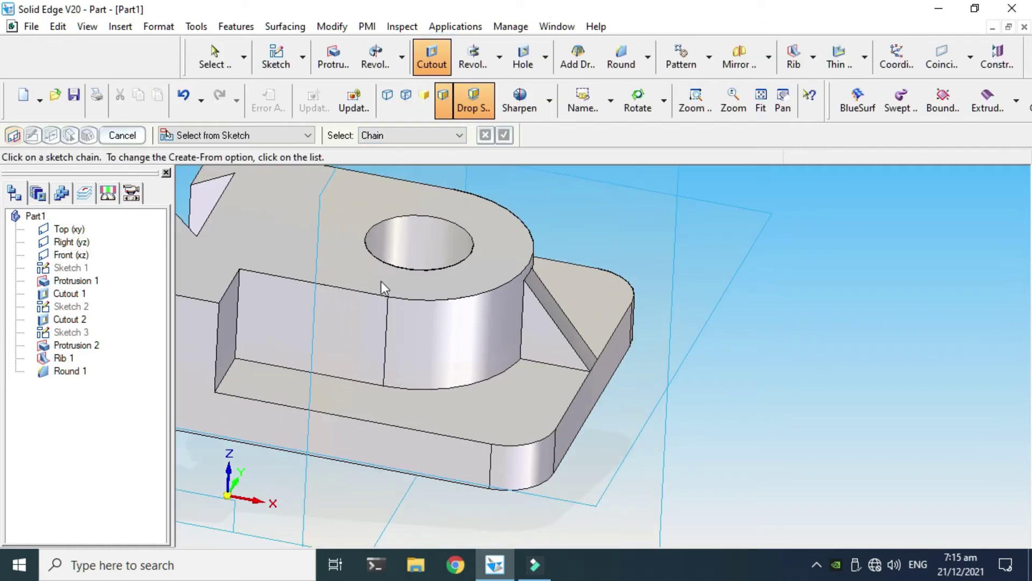
{"action": "left_click", "coordinate": [242, 141]}
{"action": "left_click", "coordinate": [226, 164]}
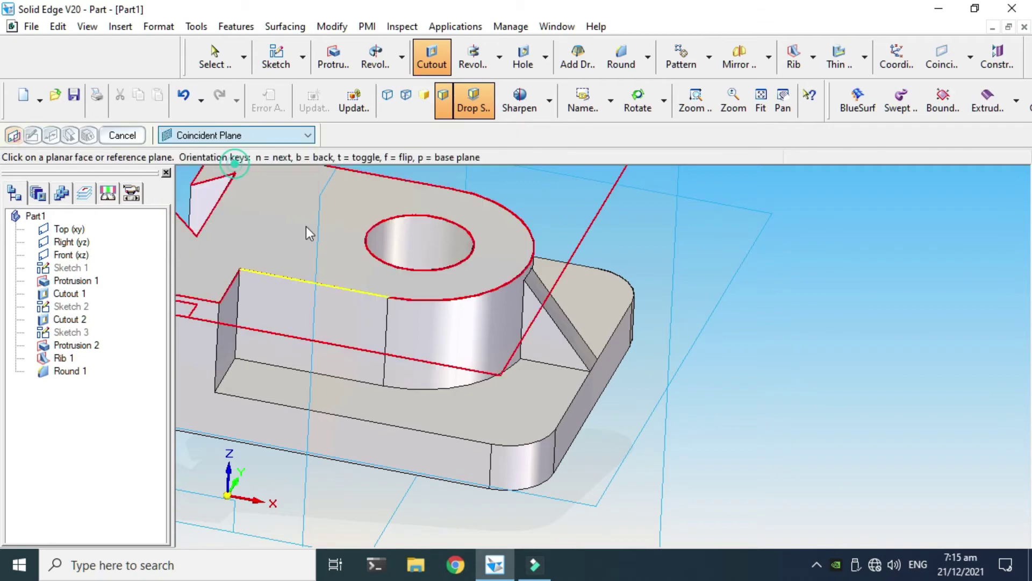
{"action": "left_click", "coordinate": [509, 404]}
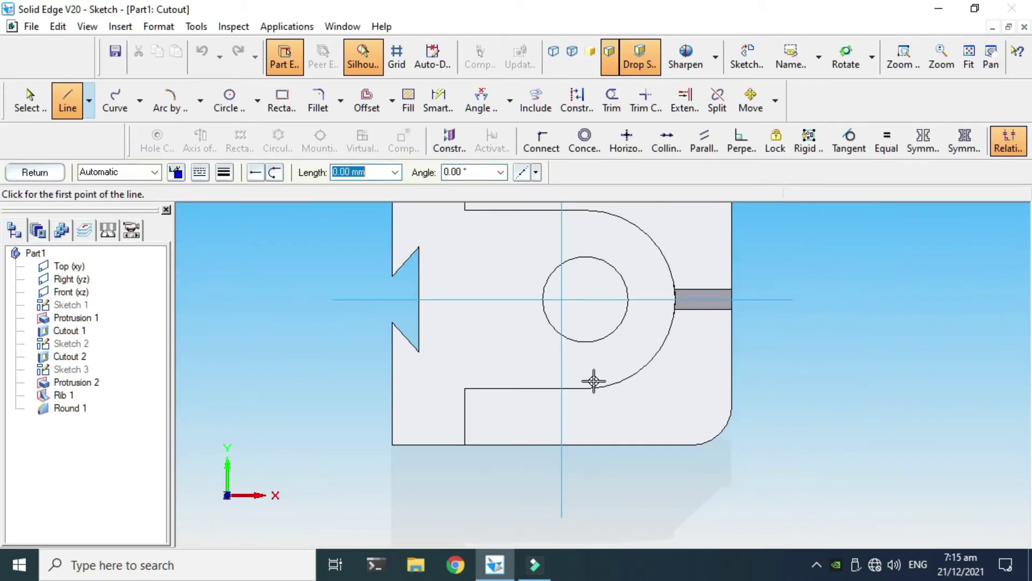
- Draw two circles centred on the plate's rounded corner arcs, about 11 mm in diameter at the front and about 10 mm at the rear
{"action": "left_click", "coordinate": [232, 102]}
{"action": "scroll", "coordinate": [740, 382], "scroll_direction": "up", "scroll_amount": 2}
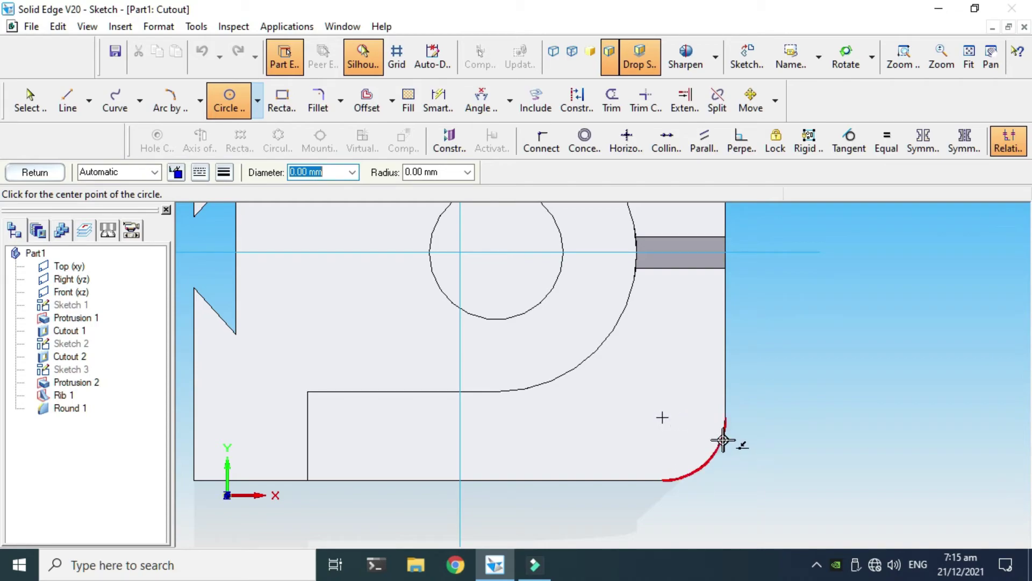
{"action": "left_click", "coordinate": [663, 418]}
{"action": "left_click", "coordinate": [685, 442]}
{"action": "scroll", "coordinate": [685, 442], "scroll_direction": "down", "scroll_amount": 3}
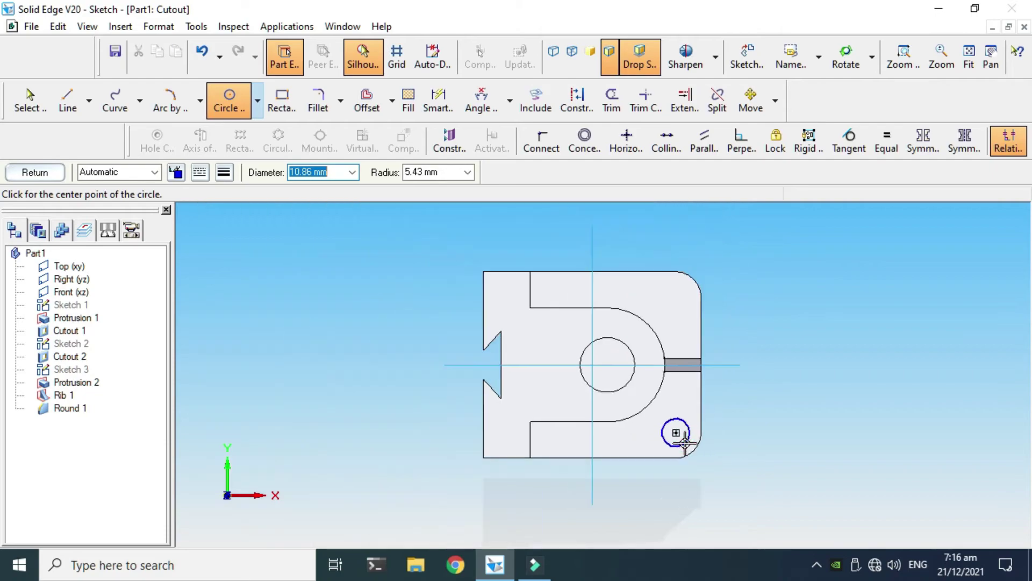
{"action": "scroll", "coordinate": [688, 327], "scroll_direction": "up", "scroll_amount": 3}
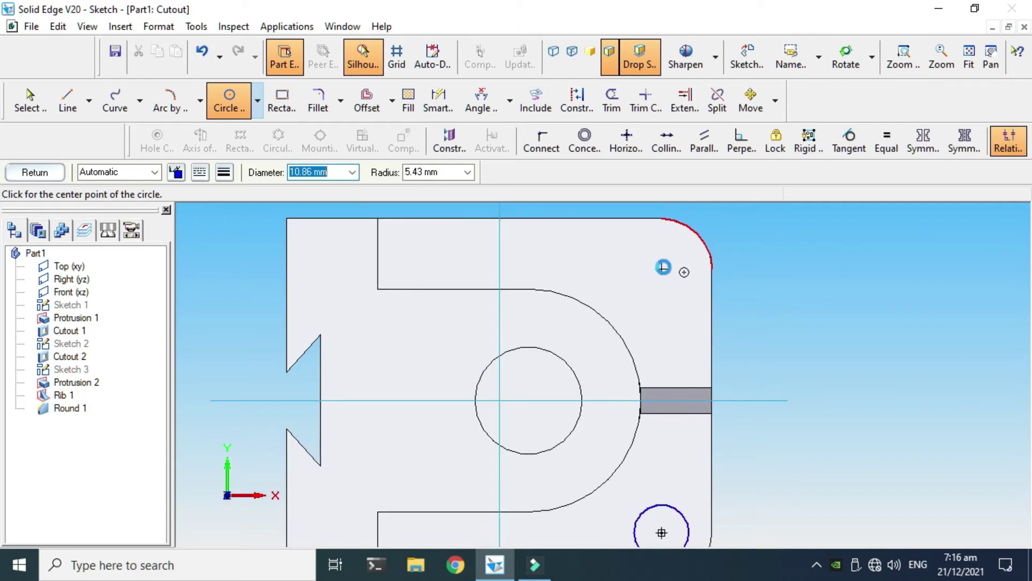
{"action": "left_click", "coordinate": [662, 269]}
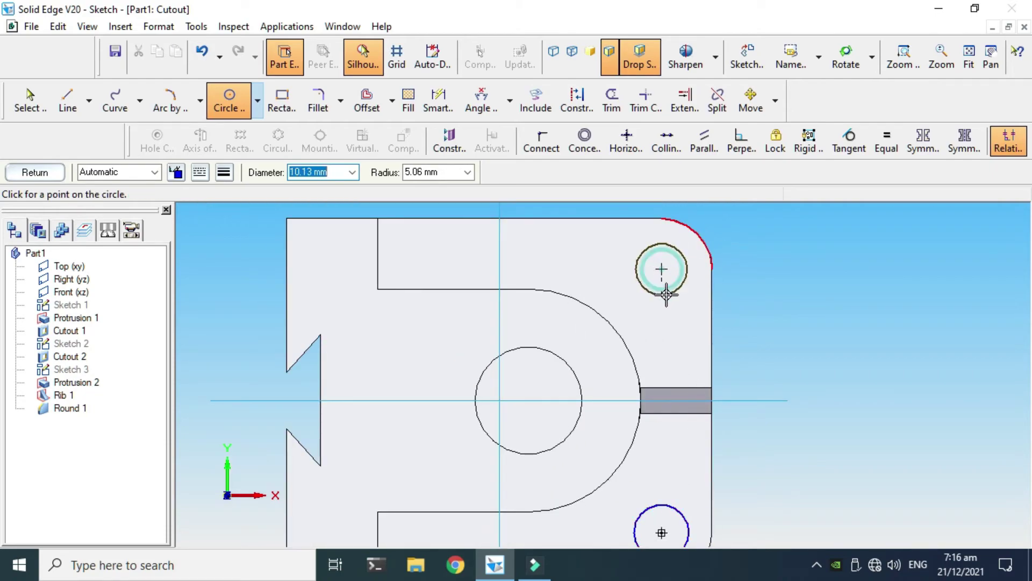
{"action": "left_click", "coordinate": [667, 297]}
{"action": "key", "text": "Escape"}
- Make the two corner circles on the lower plate equal in size
{"action": "left_click", "coordinate": [895, 141]}
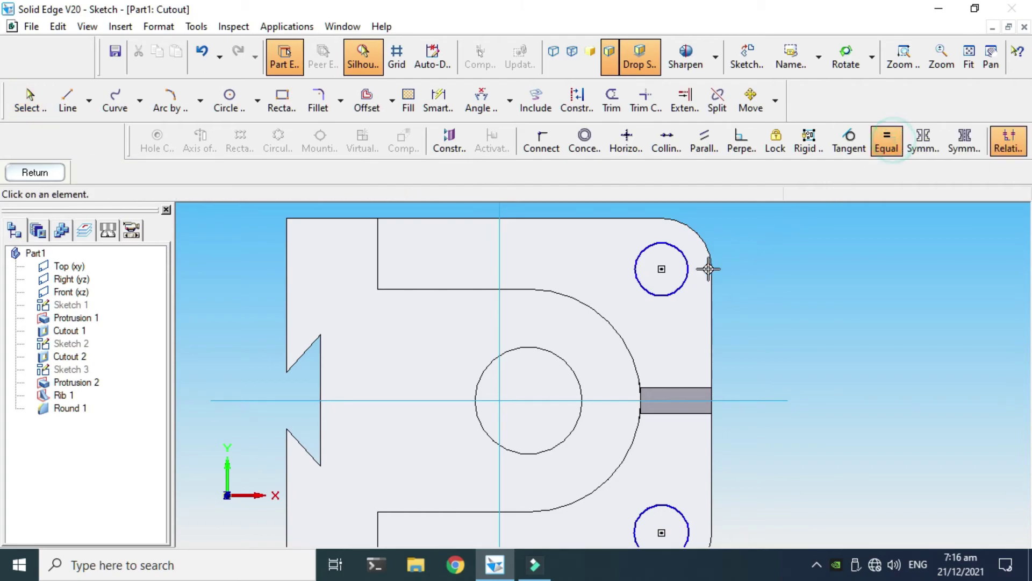
{"action": "left_click", "coordinate": [687, 277]}
{"action": "left_click", "coordinate": [676, 507]}
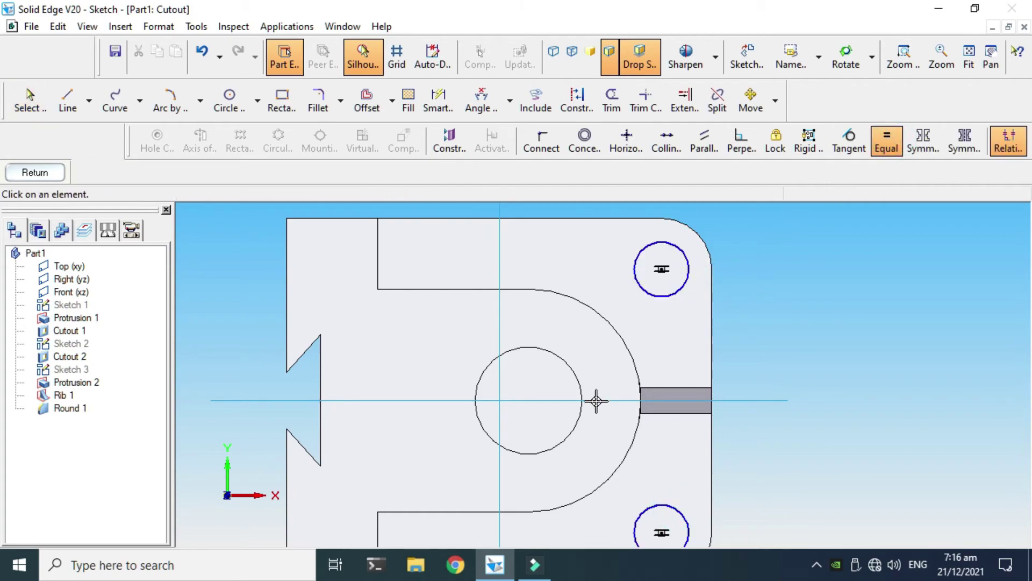
{"action": "key", "text": "Escape"}
- Dimension the rear corner circle's diameter and set it to 12 mm
{"action": "left_click", "coordinate": [438, 100]}
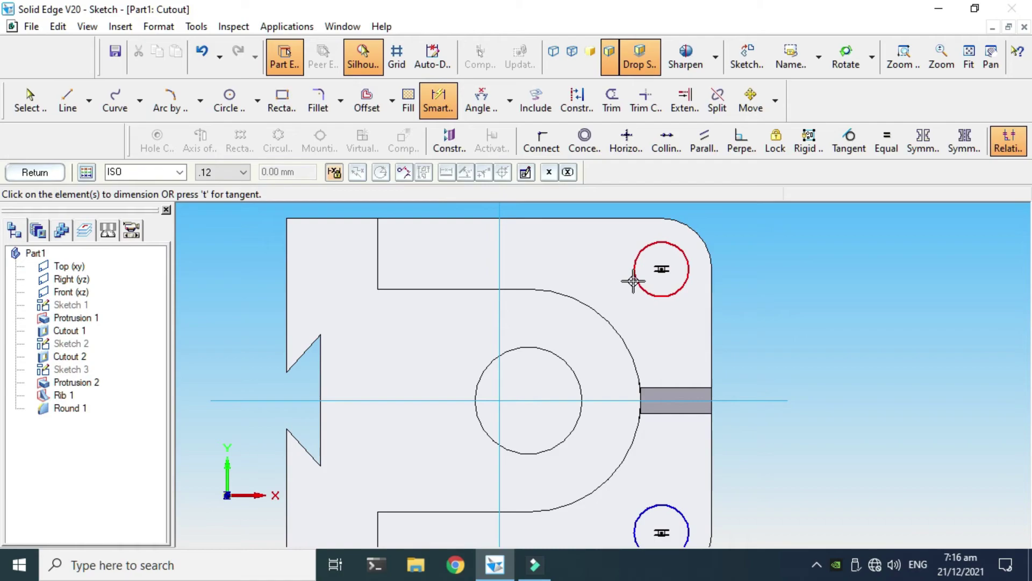
{"action": "left_click", "coordinate": [634, 275]}
{"action": "left_click", "coordinate": [587, 262]}
{"action": "type", "text": "12"}
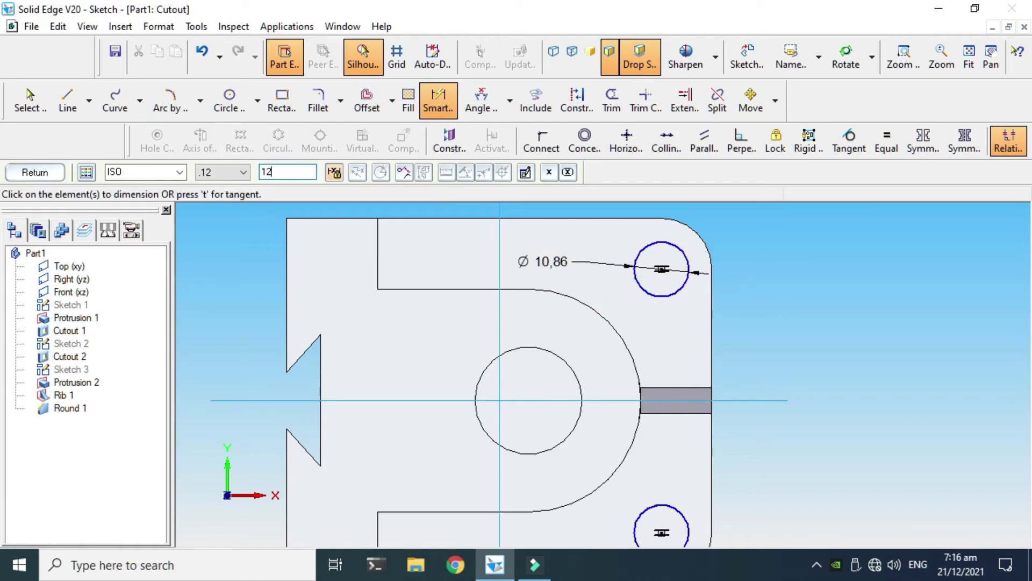
{"action": "key", "text": "Return"}
- Close the profile, cut both circles downward through the lower plate about 13.9 mm deep, and finish the cutout
{"action": "left_click", "coordinate": [31, 172]}
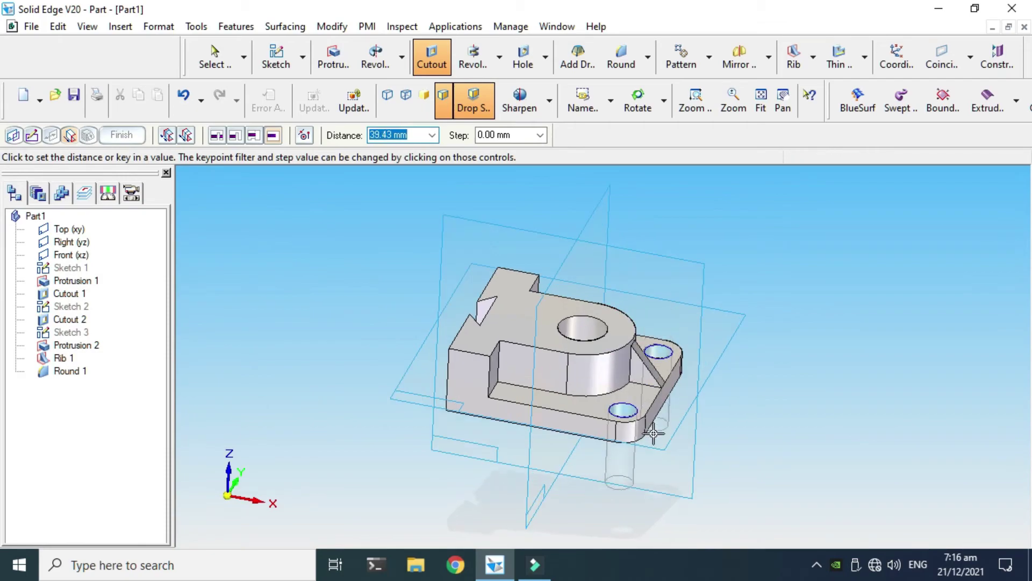
{"action": "left_click", "coordinate": [670, 417]}
{"action": "scroll", "coordinate": [627, 405], "scroll_direction": "up", "scroll_amount": 3}
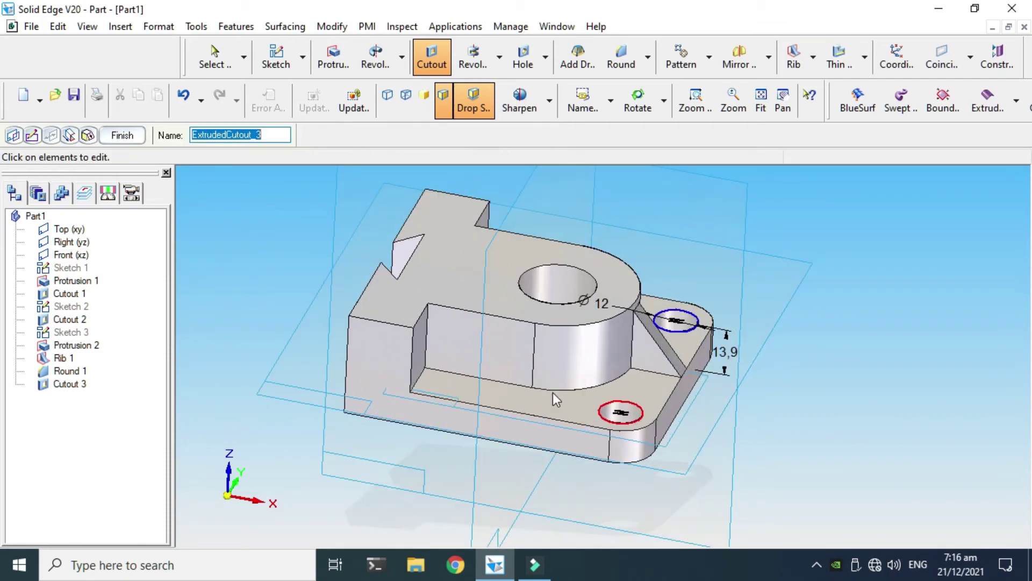
{"action": "left_click", "coordinate": [122, 135]}
- Examine the plate's corner holes and the whole bracket up close and from different angles
{"action": "scroll", "coordinate": [551, 386], "scroll_direction": "up", "scroll_amount": 4}
{"action": "scroll", "coordinate": [726, 441], "scroll_direction": "up", "scroll_amount": 2}
{"action": "scroll", "coordinate": [786, 354], "scroll_direction": "down", "scroll_amount": 6}
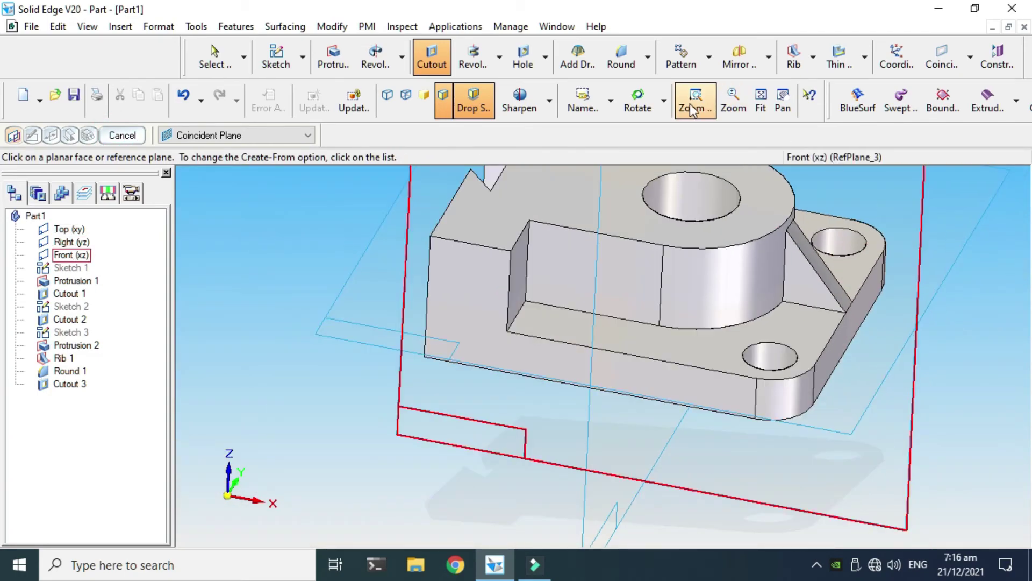
{"action": "left_click", "coordinate": [637, 99]}
{"action": "left_click_drag", "start_coordinate": [838, 217], "coordinate": [753, 376]}
{"action": "left_click", "coordinate": [779, 318]}
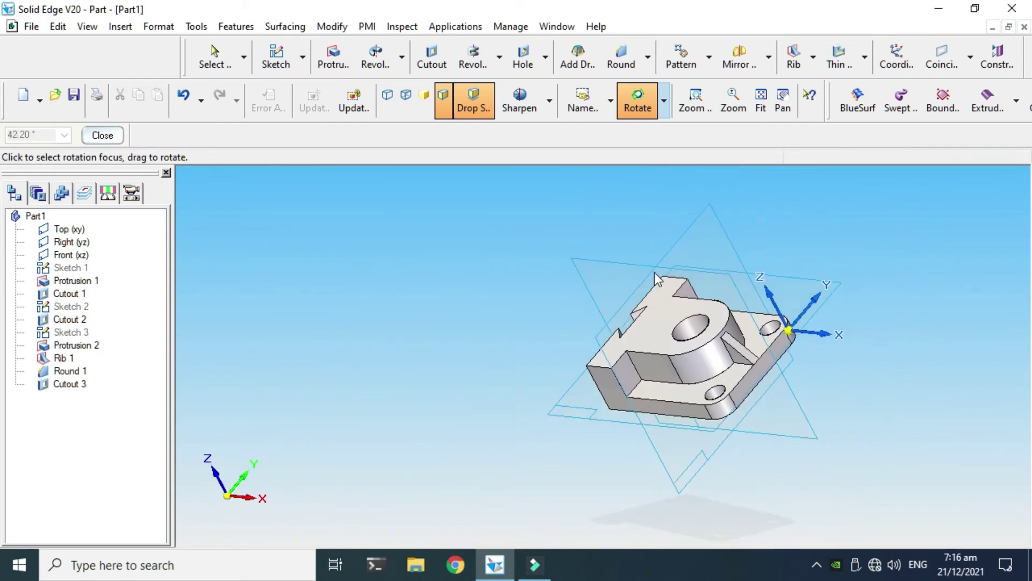
{"action": "left_click_drag", "start_coordinate": [780, 317], "coordinate": [763, 373]}
{"action": "key", "text": "Escape"}
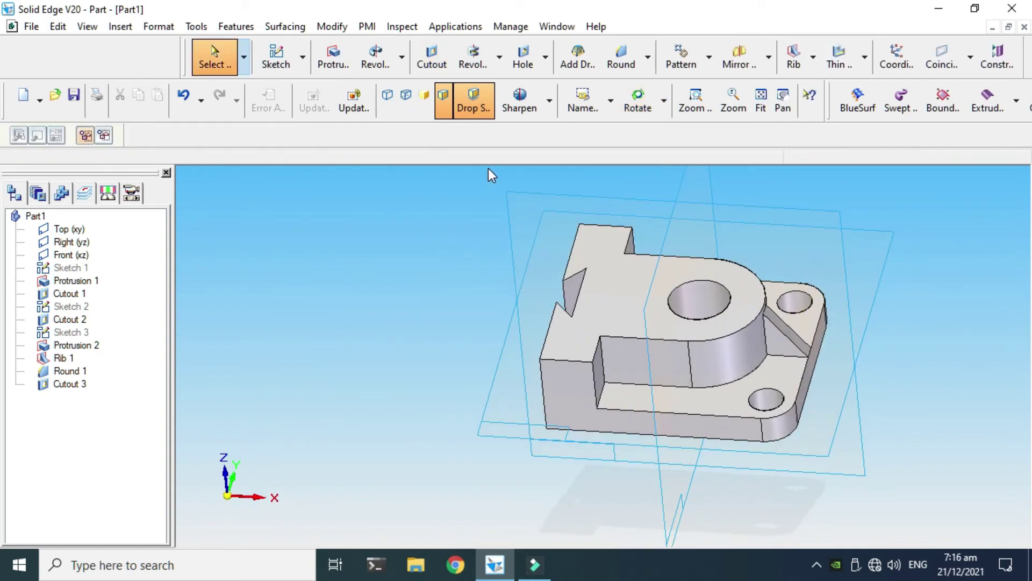
- Chamfer the upper rims of the boss hole and both corner holes with a 2 mm setback
{"action": "left_click", "coordinate": [648, 57]}
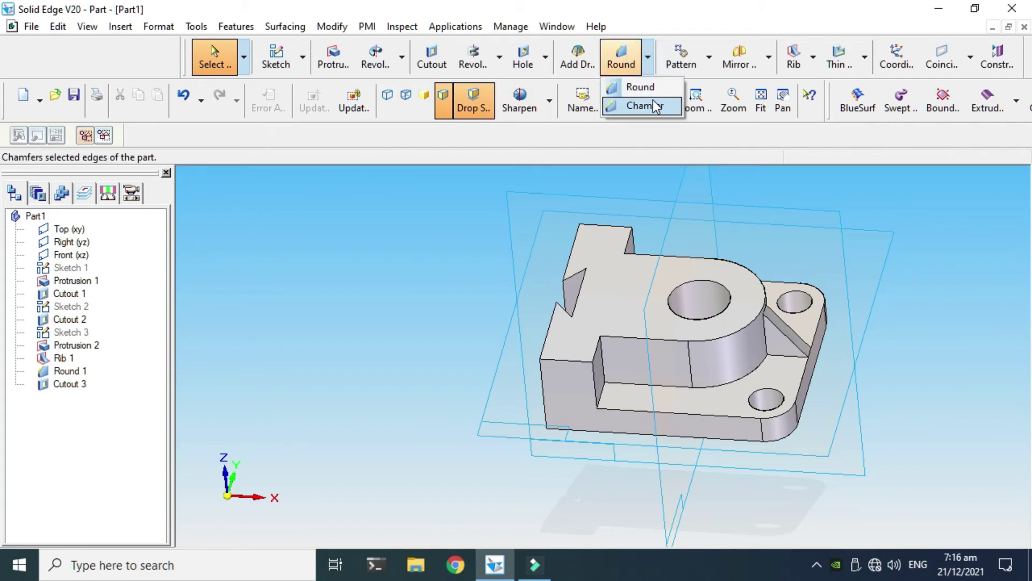
{"action": "left_click", "coordinate": [651, 105]}
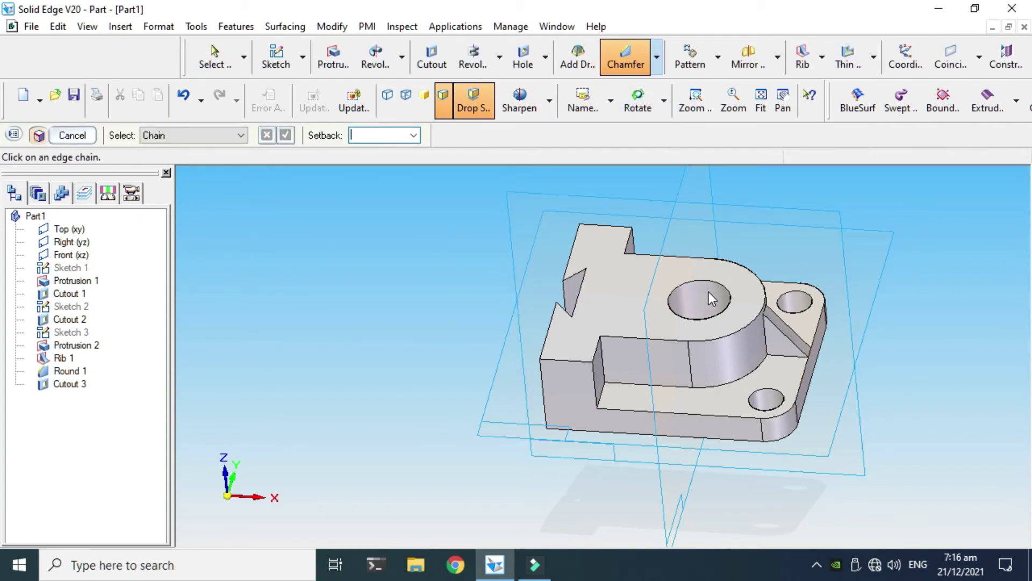
{"action": "type", "text": "2"}
{"action": "left_click", "coordinate": [679, 292]}
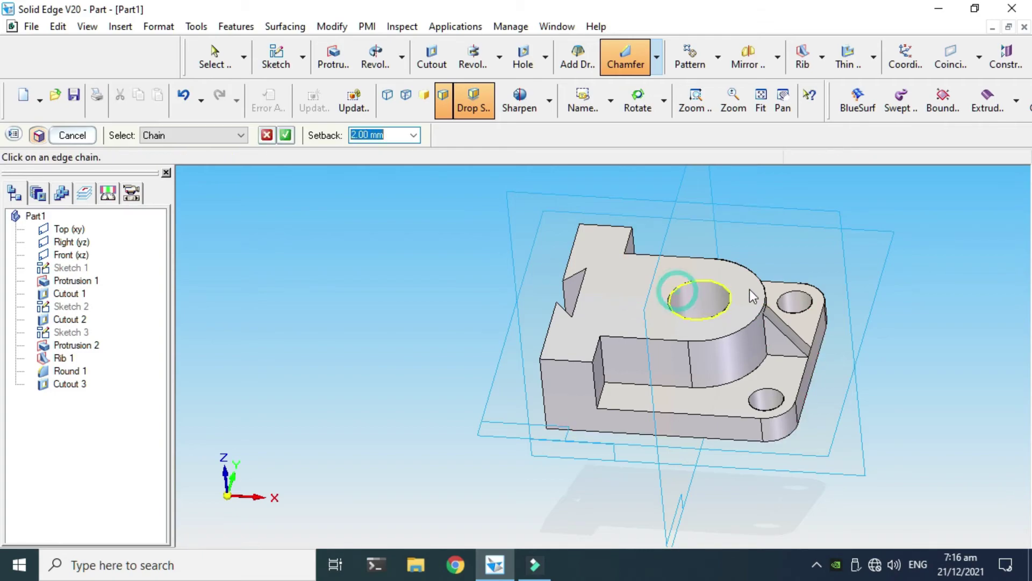
{"action": "left_click", "coordinate": [786, 290]}
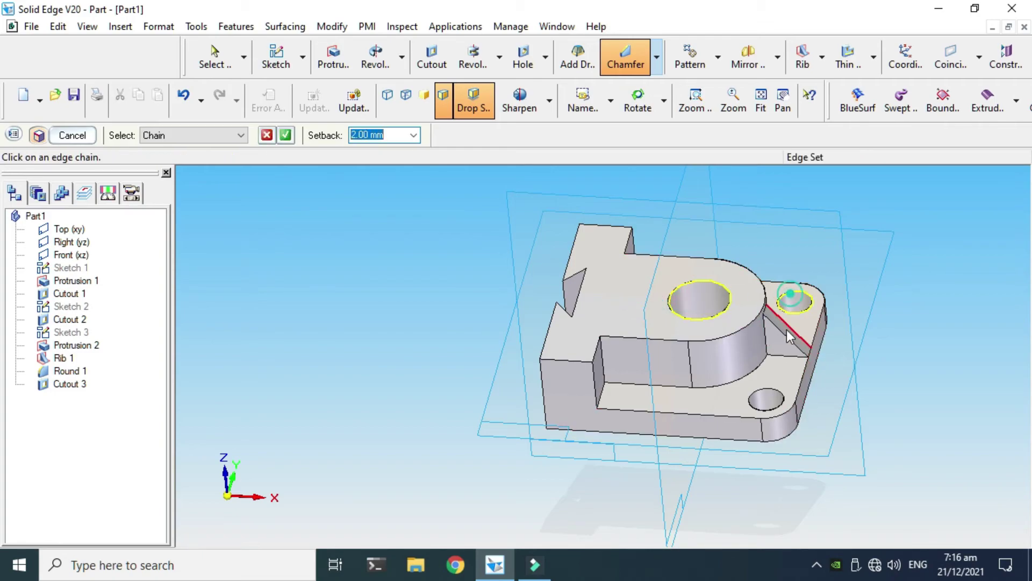
{"action": "left_click", "coordinate": [768, 398]}
{"action": "left_click", "coordinate": [286, 135]}
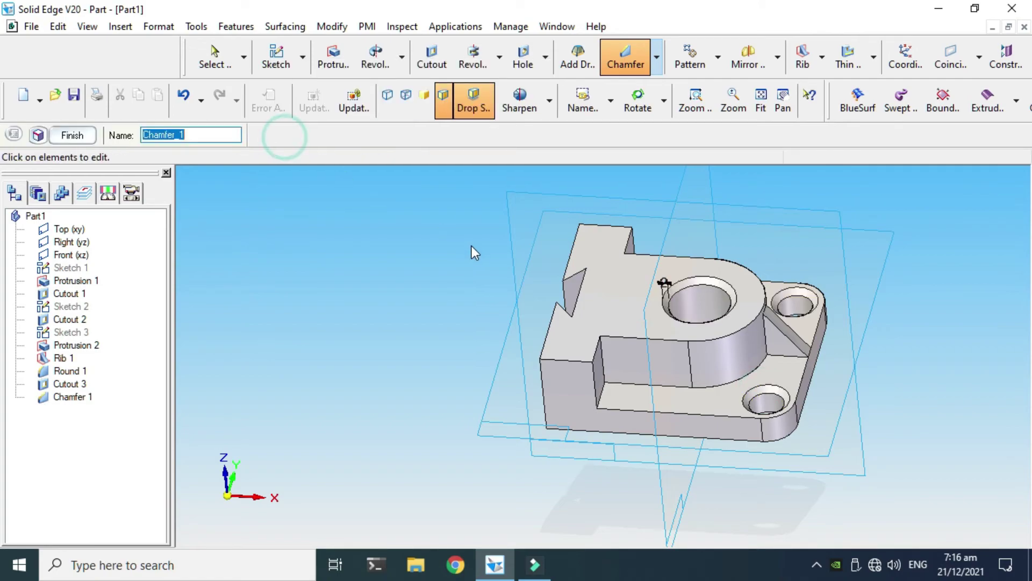
- Change the hole chamfers' setback to 1 mm and finish the chamfer feature
{"action": "scroll", "coordinate": [843, 355], "scroll_direction": "up", "scroll_amount": 3}
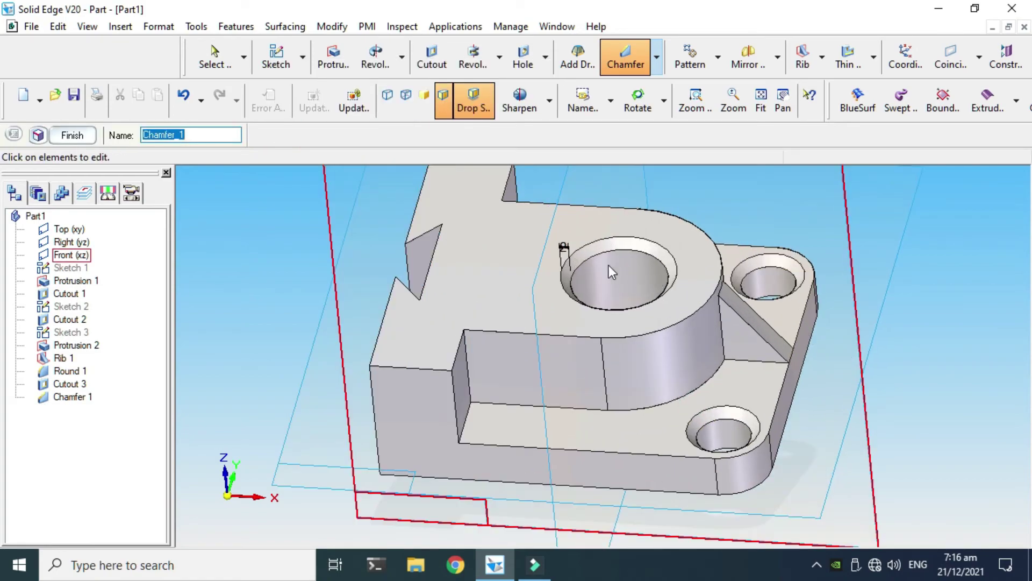
{"action": "left_click", "coordinate": [562, 251]}
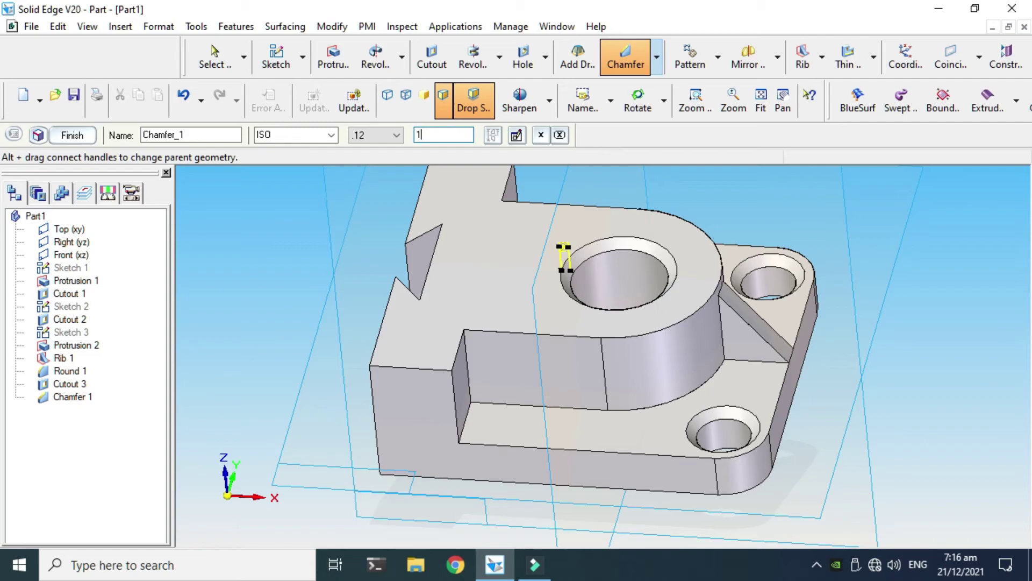
{"action": "type", "text": "1"}
{"action": "key", "text": "Return"}
{"action": "left_click", "coordinate": [72, 135]}
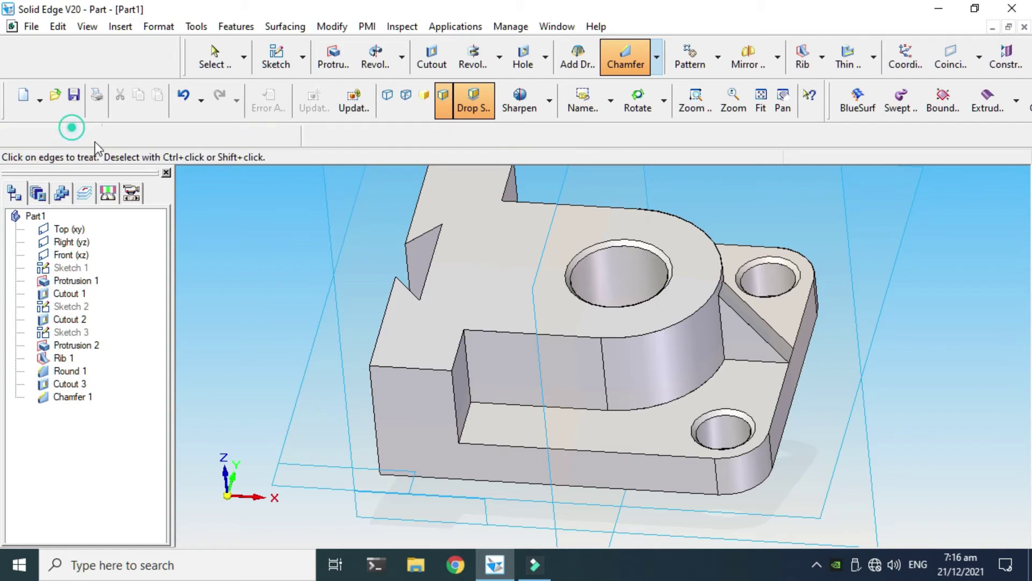
- Shell the bracket with Thin Wall at 0.25 mm common thickness, removing the single bottom face as the open face
{"action": "scroll", "coordinate": [702, 409], "scroll_direction": "down", "scroll_amount": 4}
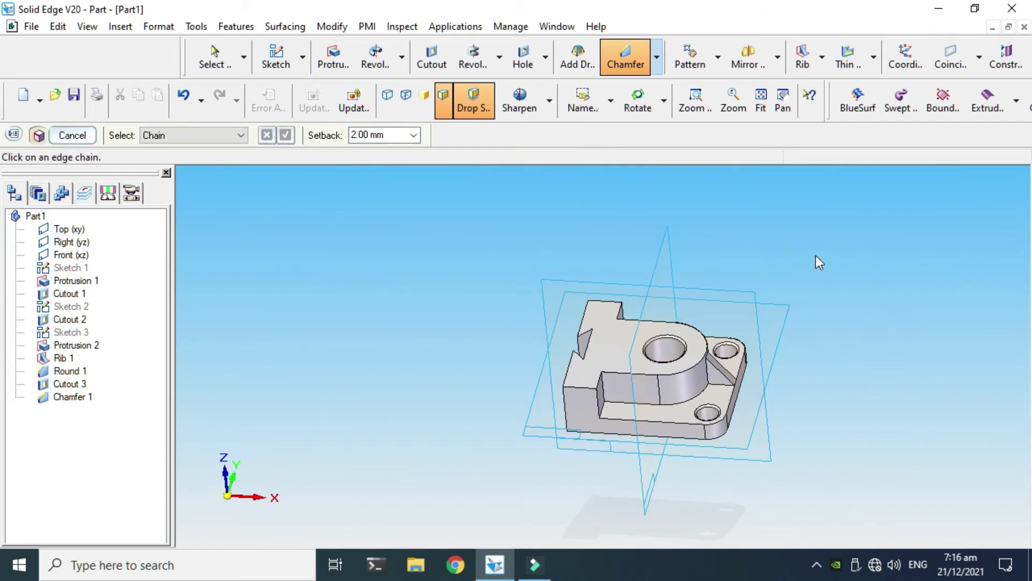
{"action": "left_click", "coordinate": [643, 114]}
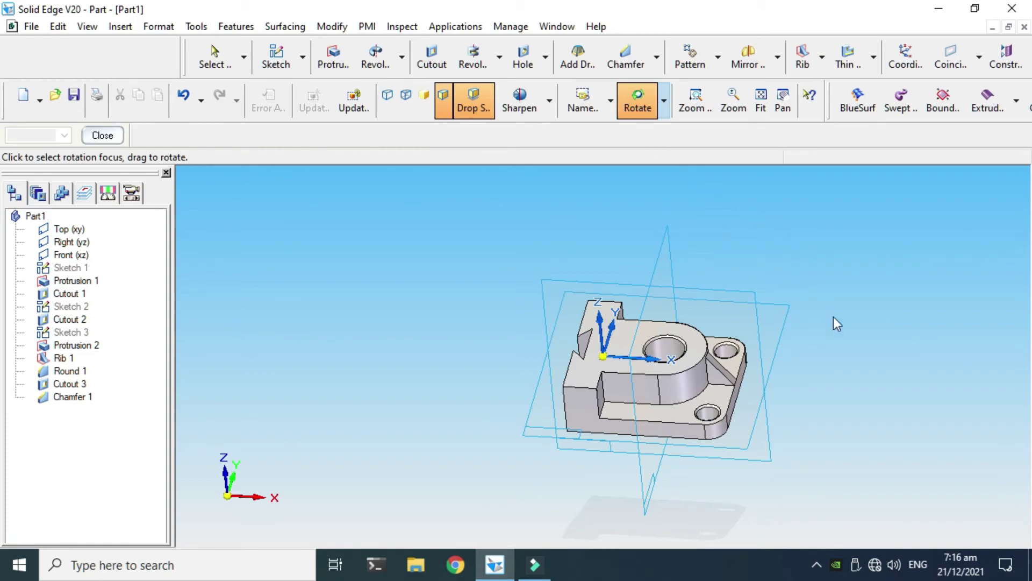
{"action": "left_click_drag", "start_coordinate": [833, 318], "coordinate": [657, 254]}
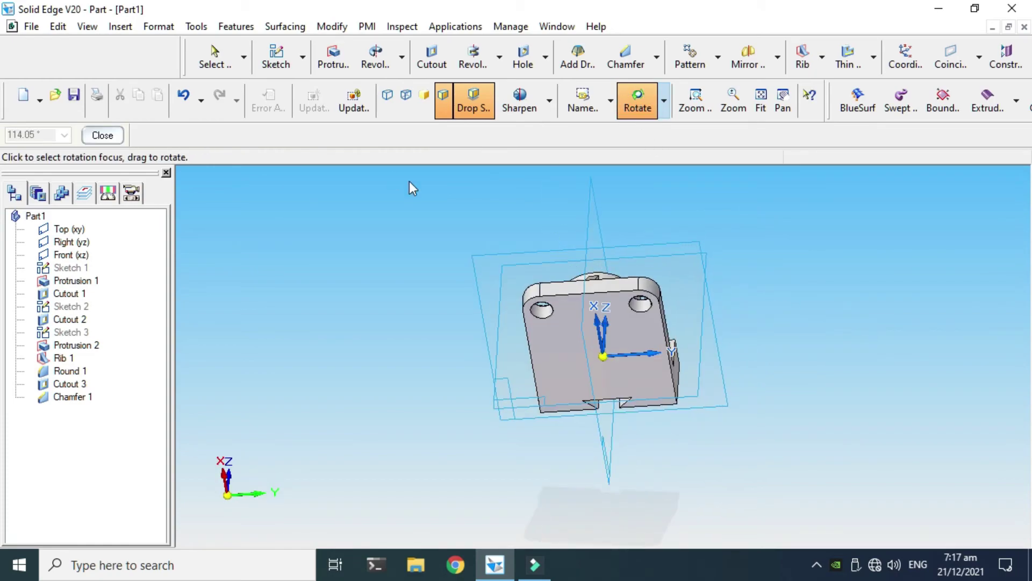
{"action": "left_click", "coordinate": [874, 60]}
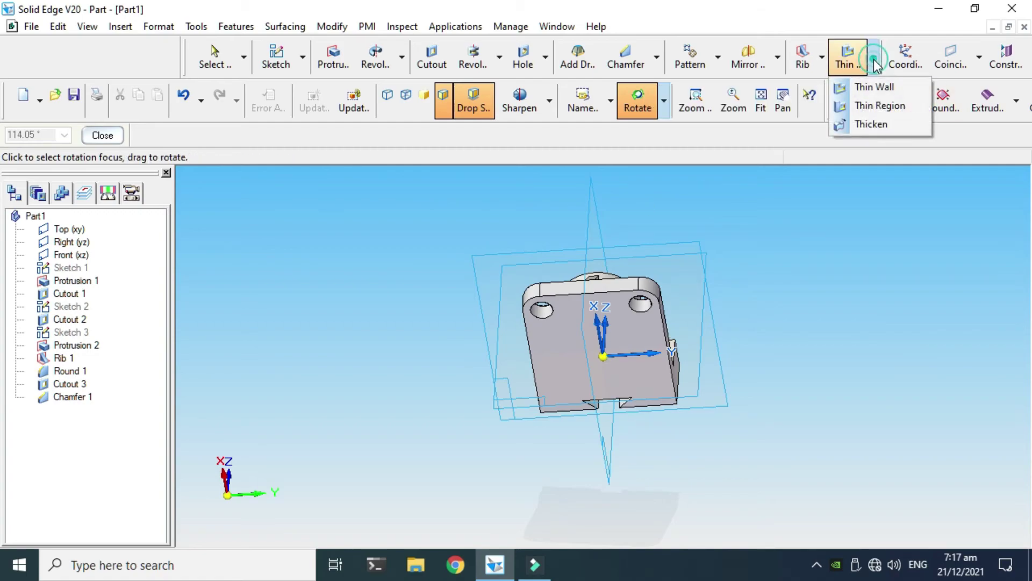
{"action": "left_click", "coordinate": [877, 91]}
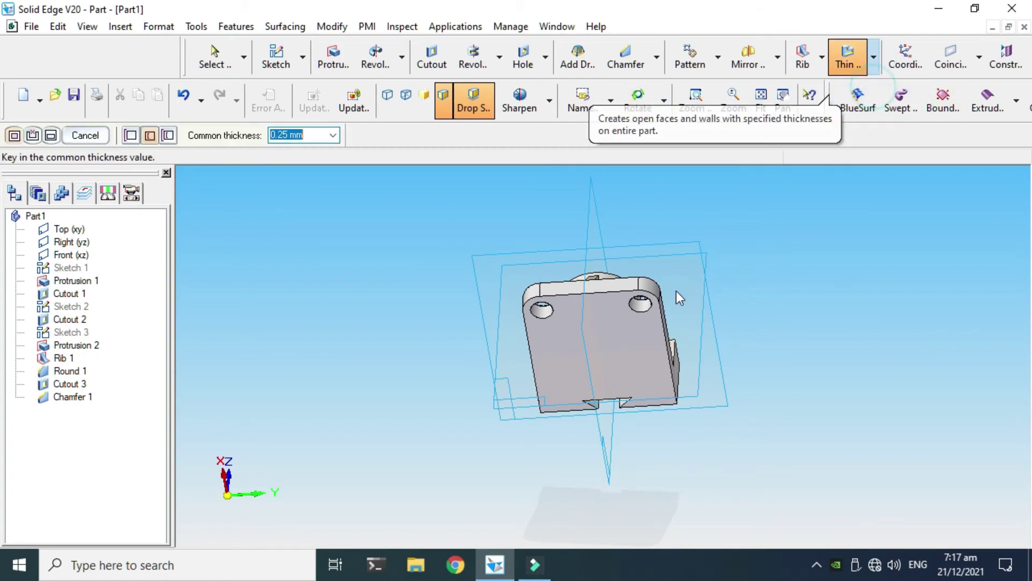
{"action": "left_click", "coordinate": [29, 139]}
{"action": "left_click", "coordinate": [183, 137]}
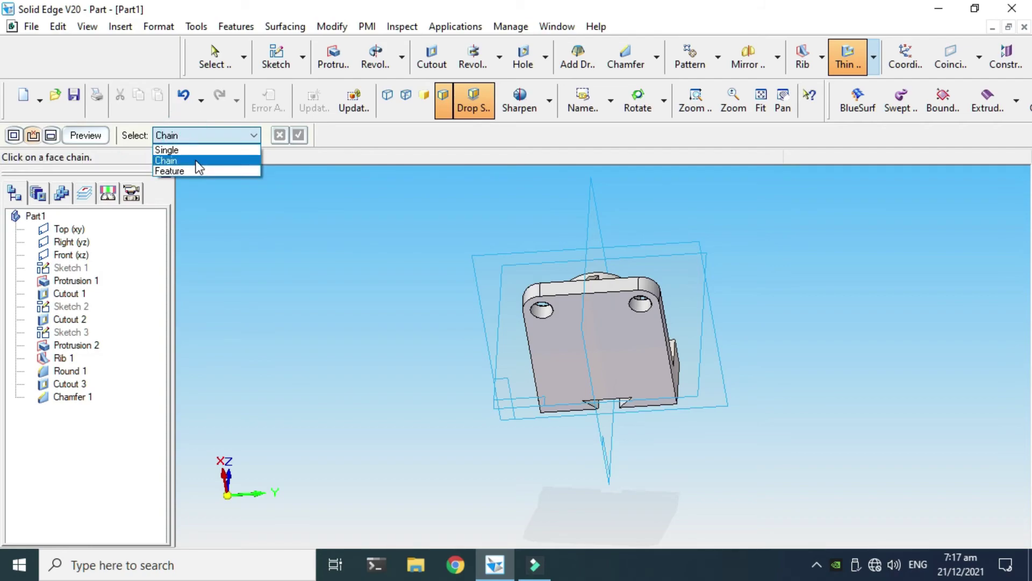
{"action": "left_click", "coordinate": [197, 149]}
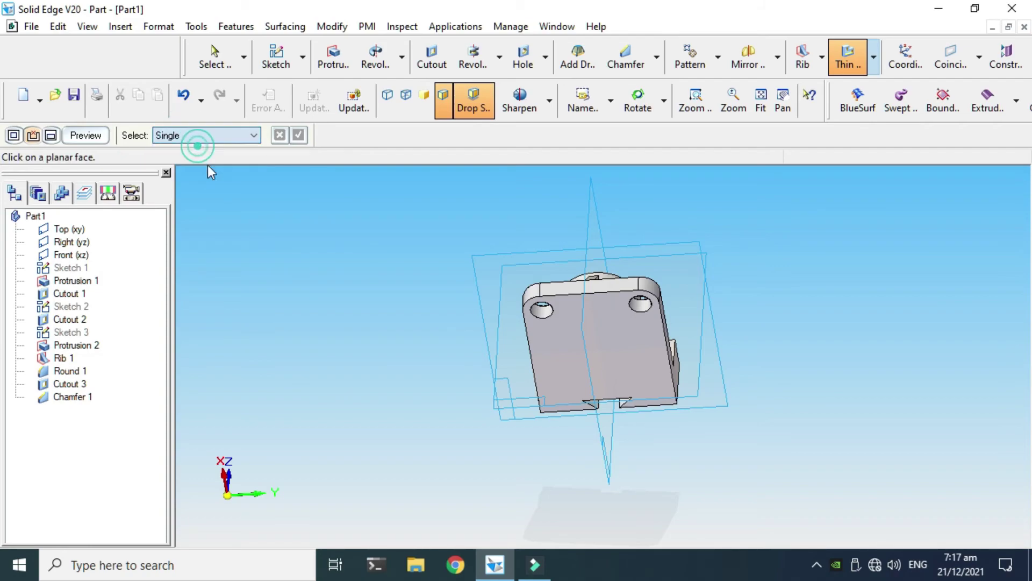
{"action": "left_click", "coordinate": [624, 340]}
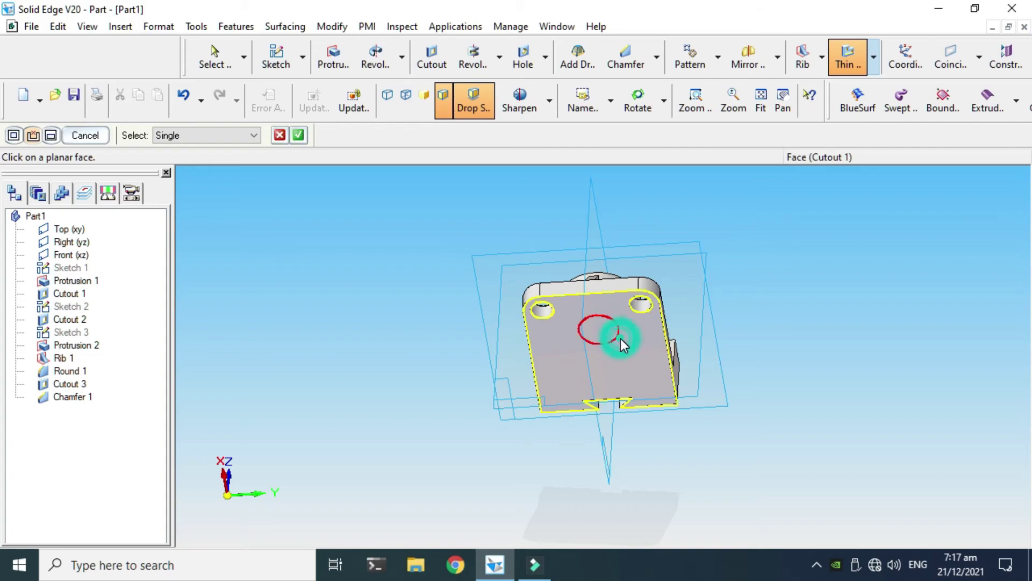
{"action": "left_click", "coordinate": [279, 135]}
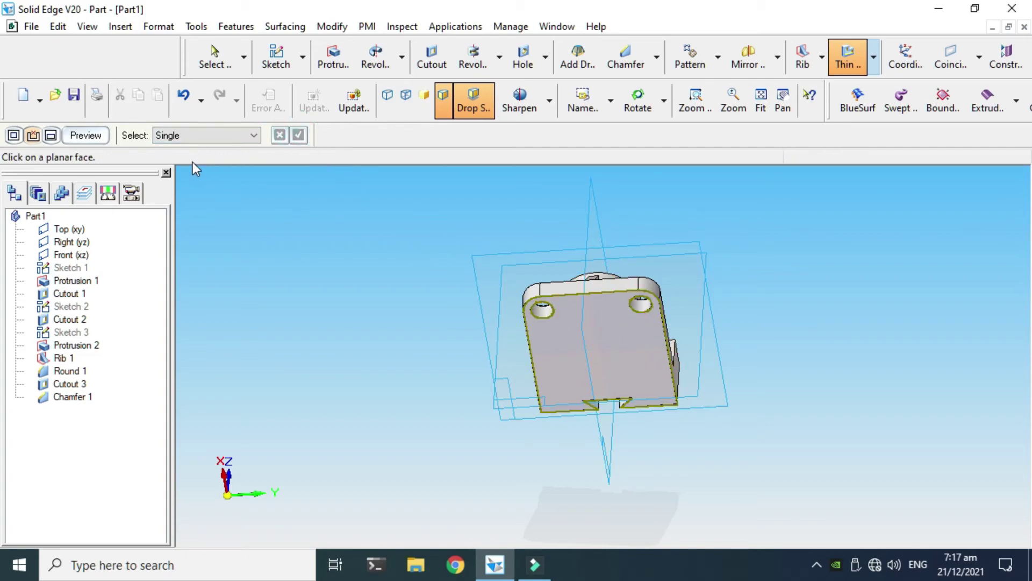
{"action": "left_click", "coordinate": [98, 135]}
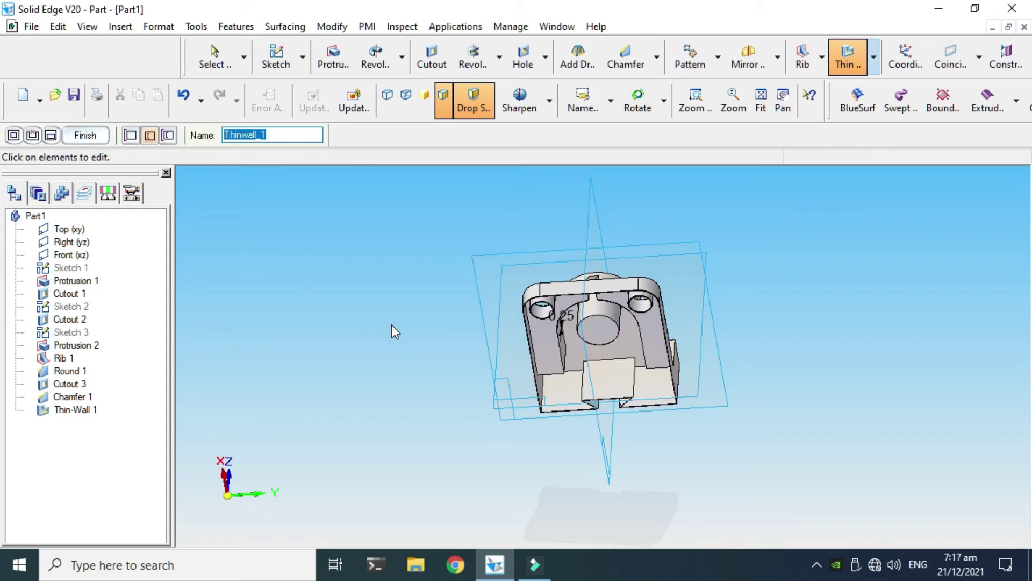
- Open the thin wall's thickness dimension for editing, inspect the hollow underside and finish the feature
{"action": "scroll", "coordinate": [540, 324], "scroll_direction": "up", "scroll_amount": 3}
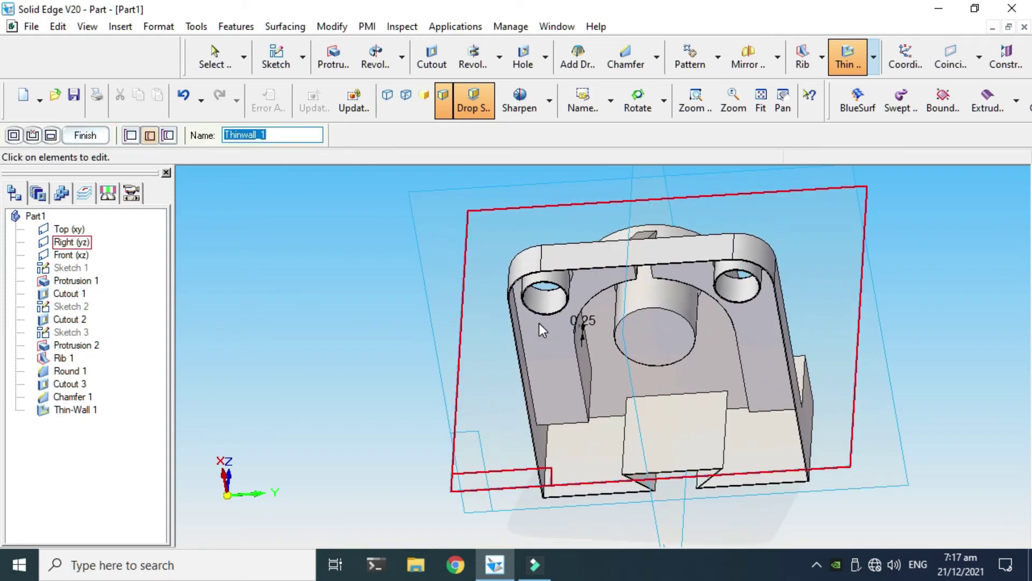
{"action": "left_click", "coordinate": [582, 331]}
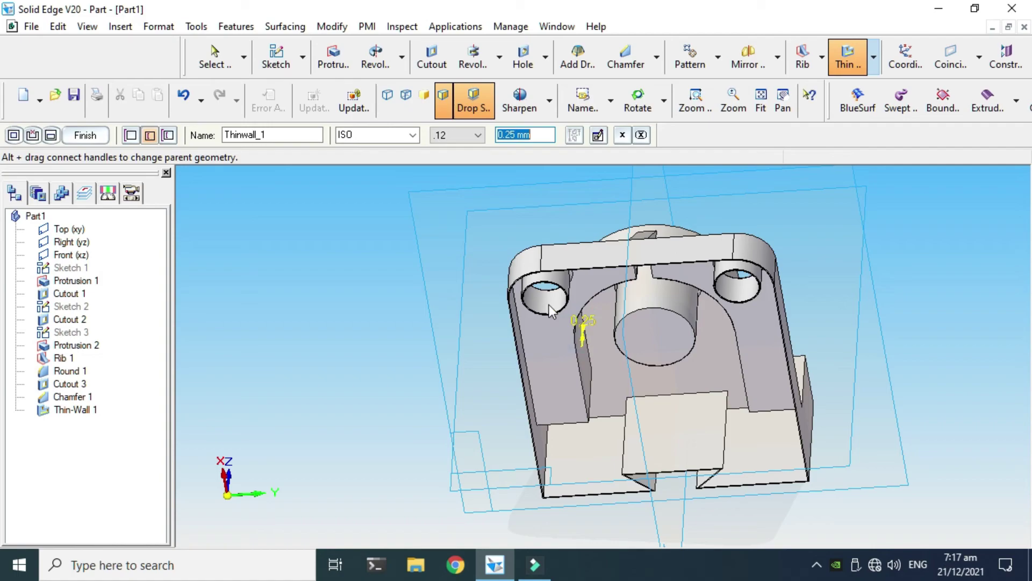
{"action": "scroll", "coordinate": [608, 346], "scroll_direction": "up", "scroll_amount": 3}
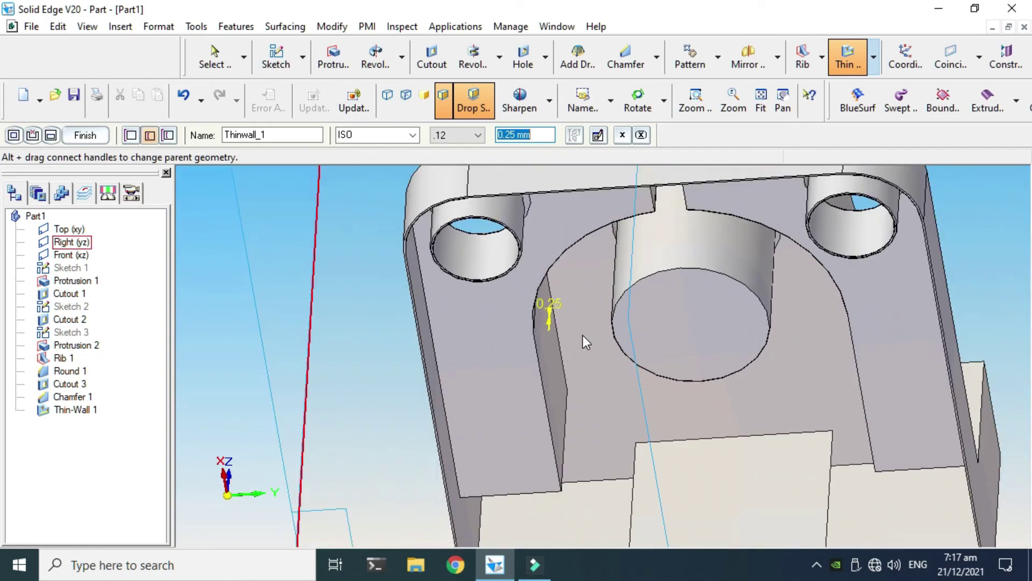
{"action": "scroll", "coordinate": [584, 336], "scroll_direction": "down", "scroll_amount": 3}
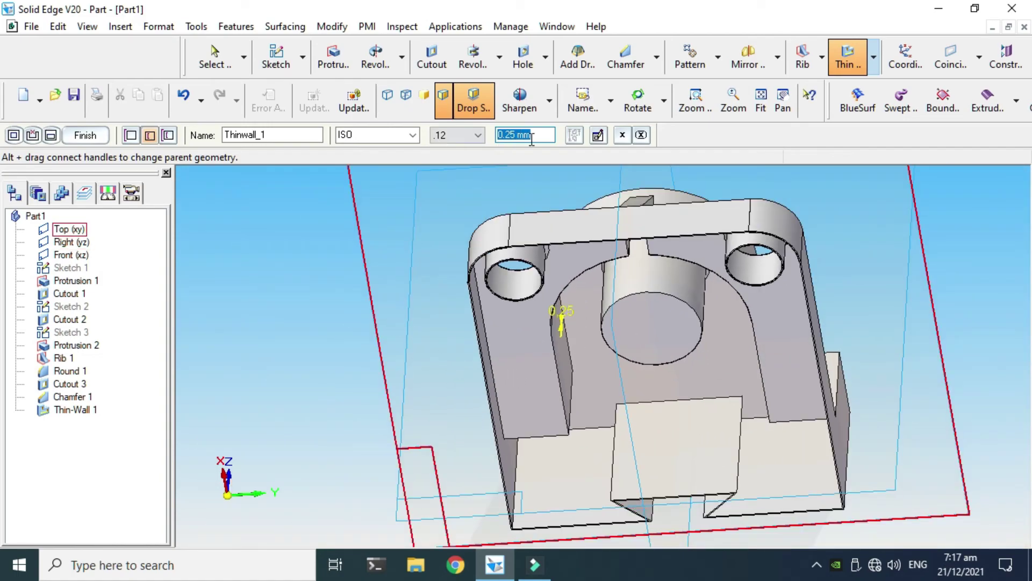
{"action": "left_click", "coordinate": [96, 135]}
- Examine the shelled bracket from its underside round to an upper view of the boss, rib and corner holes
{"action": "scroll", "coordinate": [307, 293], "scroll_direction": "down", "scroll_amount": 5}
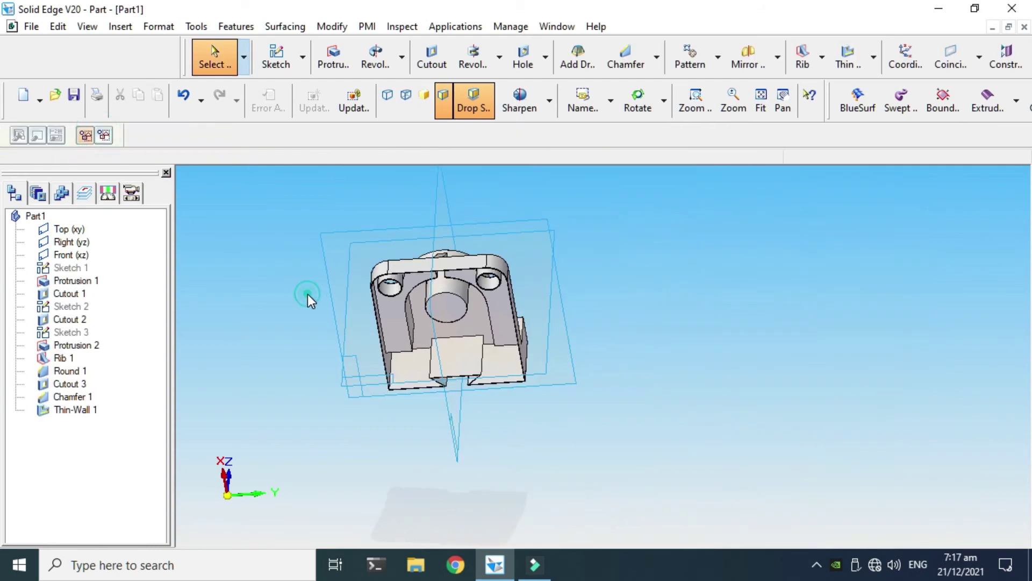
{"action": "right_click", "coordinate": [633, 266]}
{"action": "left_click", "coordinate": [651, 348]}
{"action": "left_click_drag", "start_coordinate": [640, 335], "coordinate": [527, 422]}
{"action": "left_click_drag", "start_coordinate": [448, 278], "coordinate": [421, 278]}
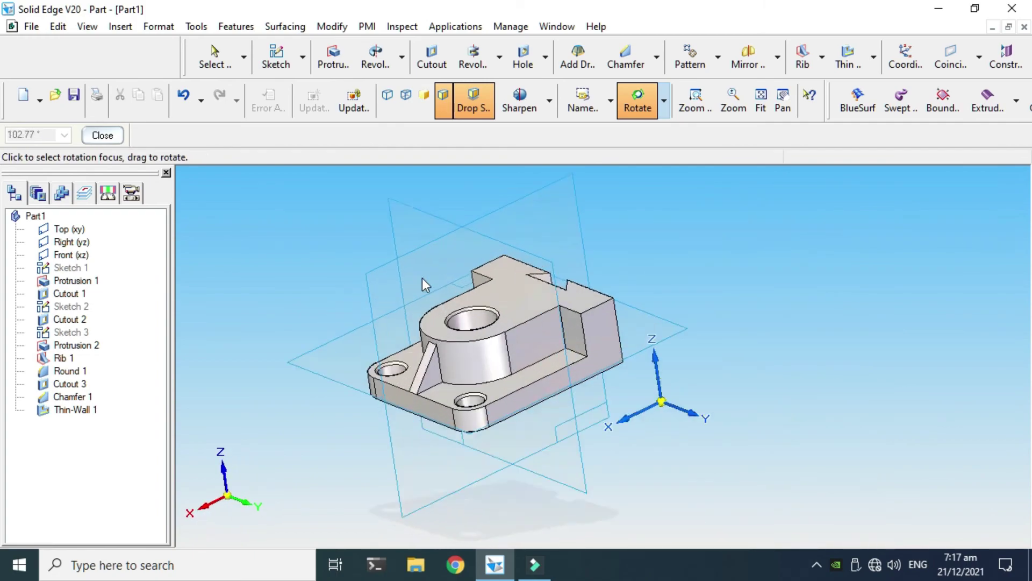
{"action": "scroll", "coordinate": [453, 363], "scroll_direction": "up", "scroll_amount": 3}
{"action": "left_click_drag", "start_coordinate": [452, 363], "coordinate": [468, 293]}
{"action": "left_click", "coordinate": [102, 135]}
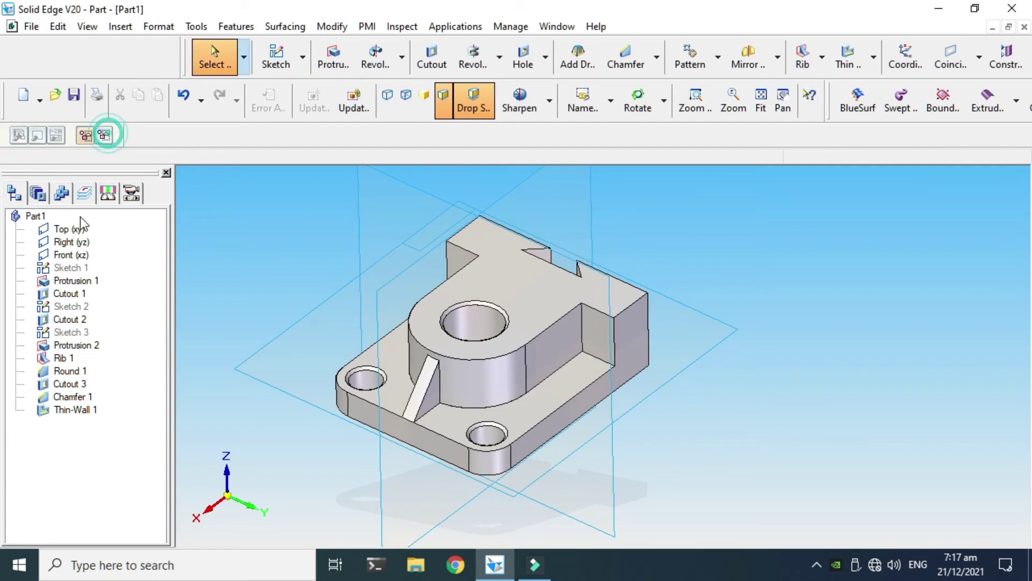
- Hide the Top (xy), Right (yz) and Front (xz) reference planes
{"action": "left_click", "coordinate": [70, 230]}
{"action": "left_click", "coordinate": [72, 242], "text": "ctrl"}
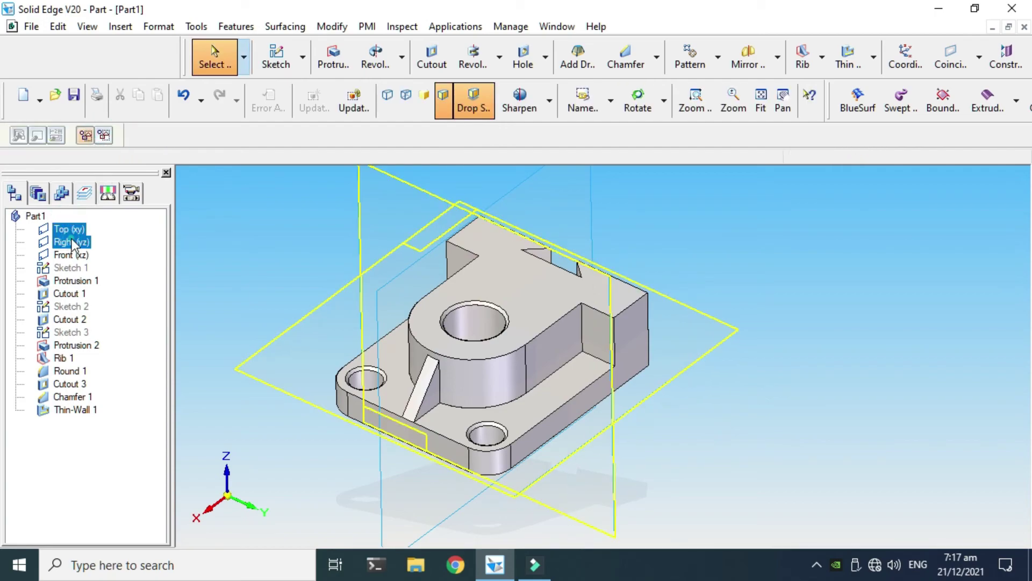
{"action": "left_click", "coordinate": [72, 255], "text": "ctrl"}
{"action": "right_click", "coordinate": [74, 259]}
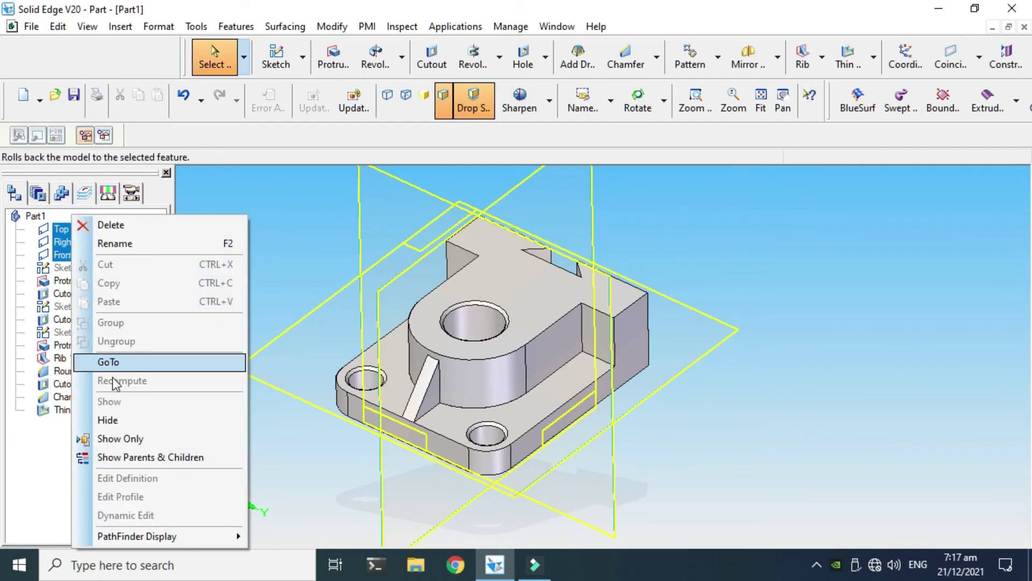
{"action": "left_click", "coordinate": [108, 420]}
{"action": "scroll", "coordinate": [273, 398], "scroll_direction": "up", "scroll_amount": 3}
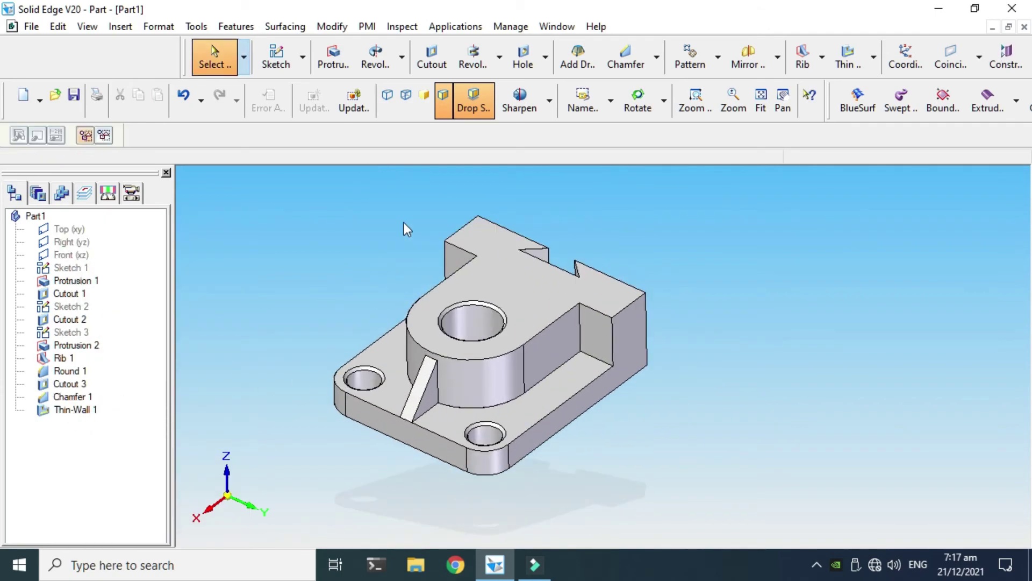
- Use Part Painter with Feature selection to paint the holed boss protrusion in the Green style
{"action": "left_click", "coordinate": [160, 28]}
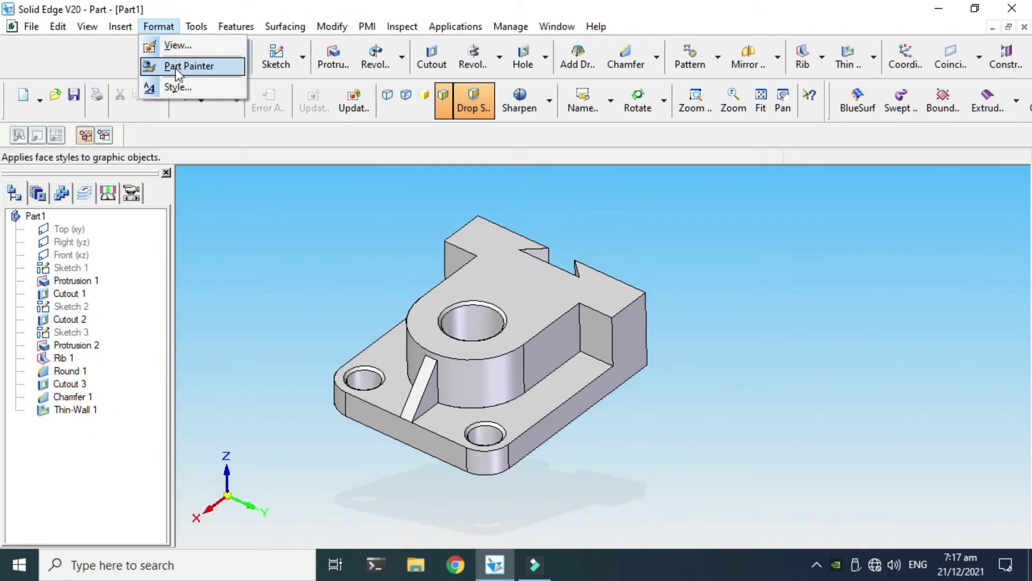
{"action": "left_click", "coordinate": [176, 69]}
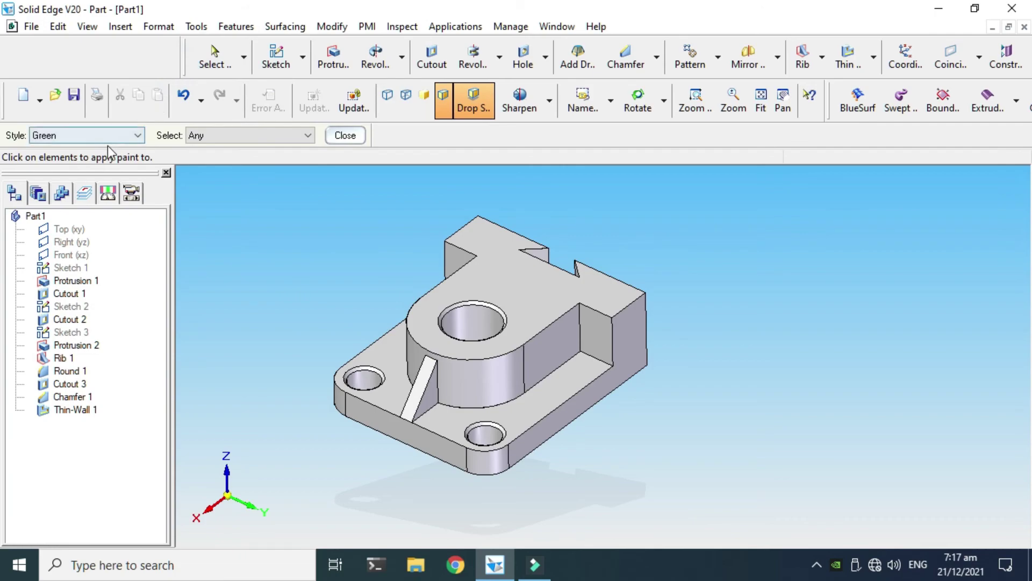
{"action": "left_click", "coordinate": [241, 135]}
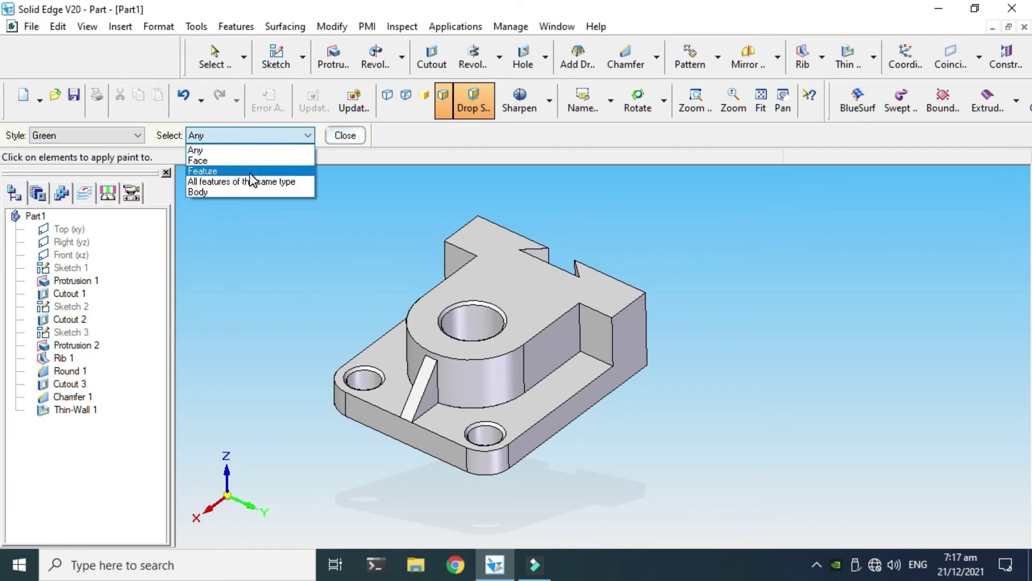
{"action": "left_click", "coordinate": [241, 168]}
{"action": "left_click", "coordinate": [237, 135]}
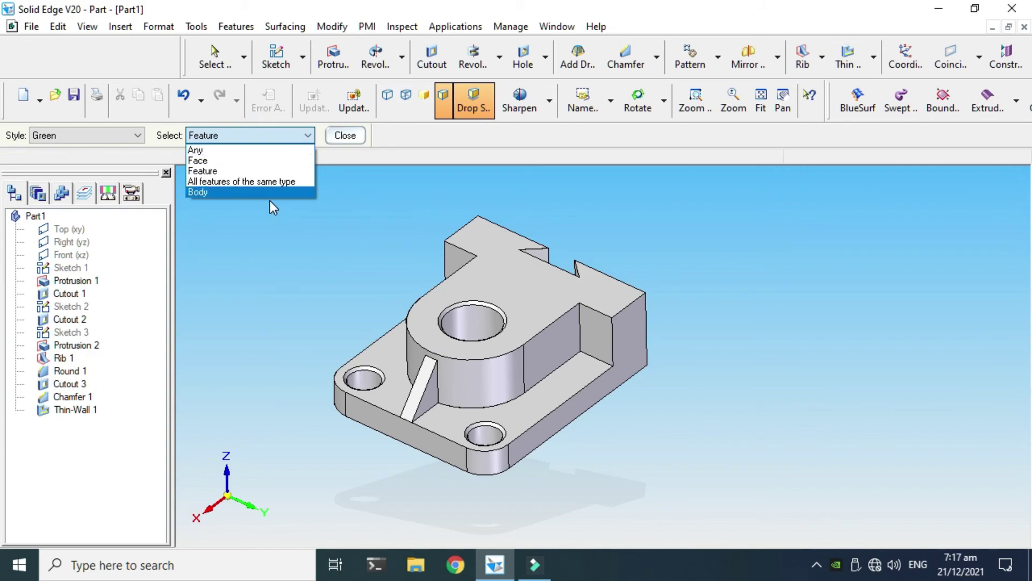
{"action": "left_click", "coordinate": [231, 171]}
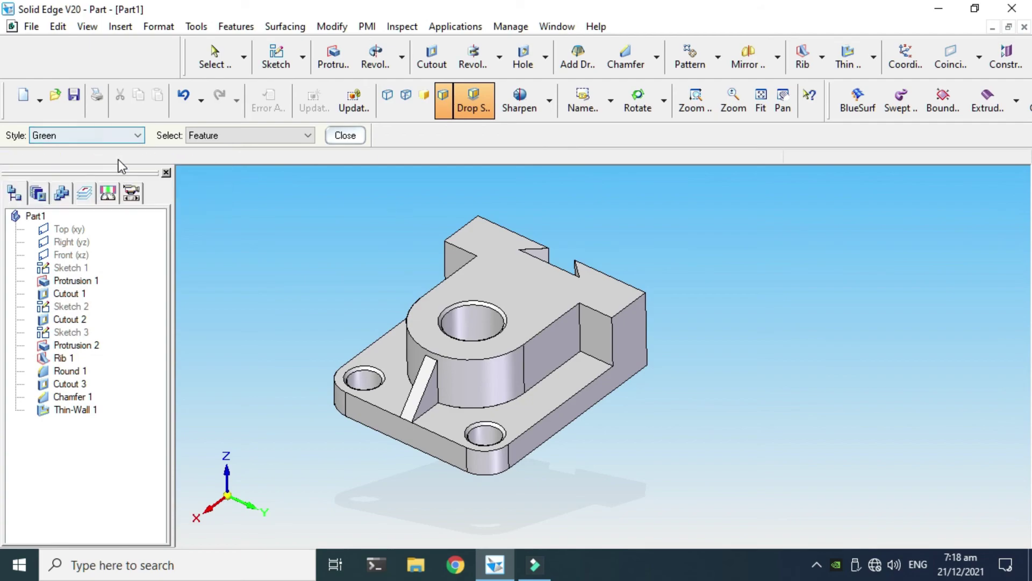
{"action": "left_click", "coordinate": [480, 288]}
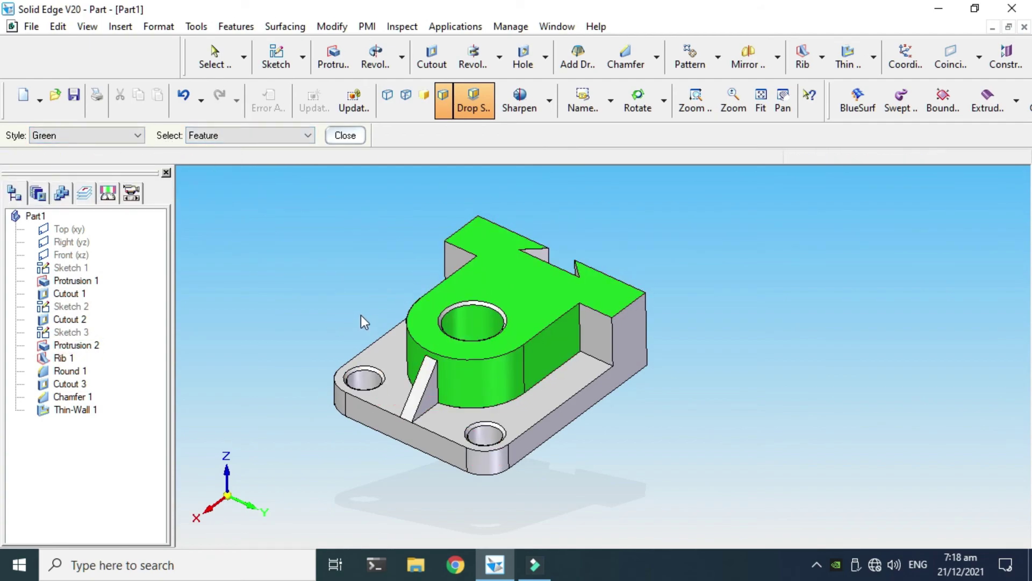
- Paint the cutout feature forming the base plate's upper surface in the Red style
{"action": "left_click", "coordinate": [96, 133]}
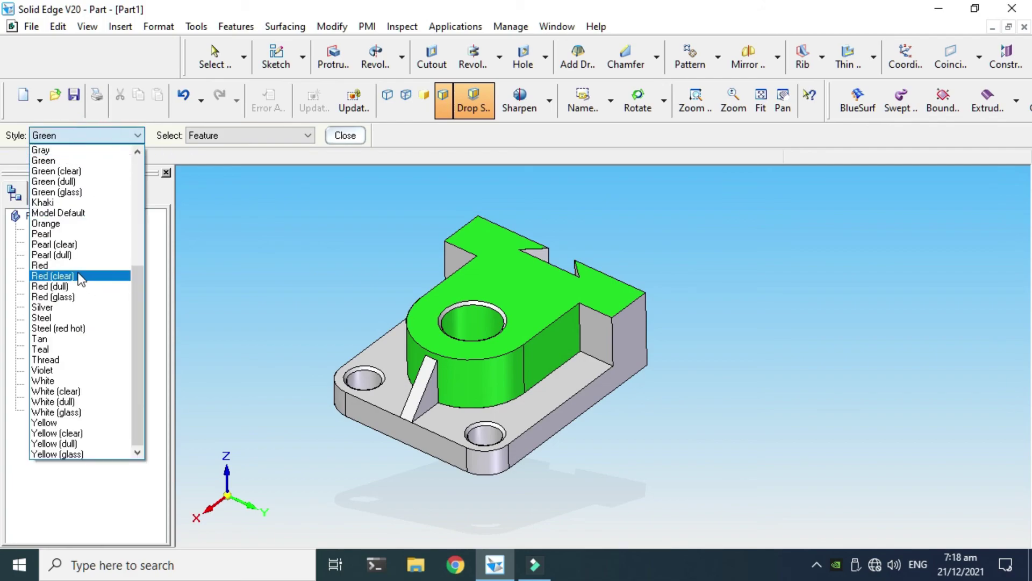
{"action": "left_click", "coordinate": [70, 266]}
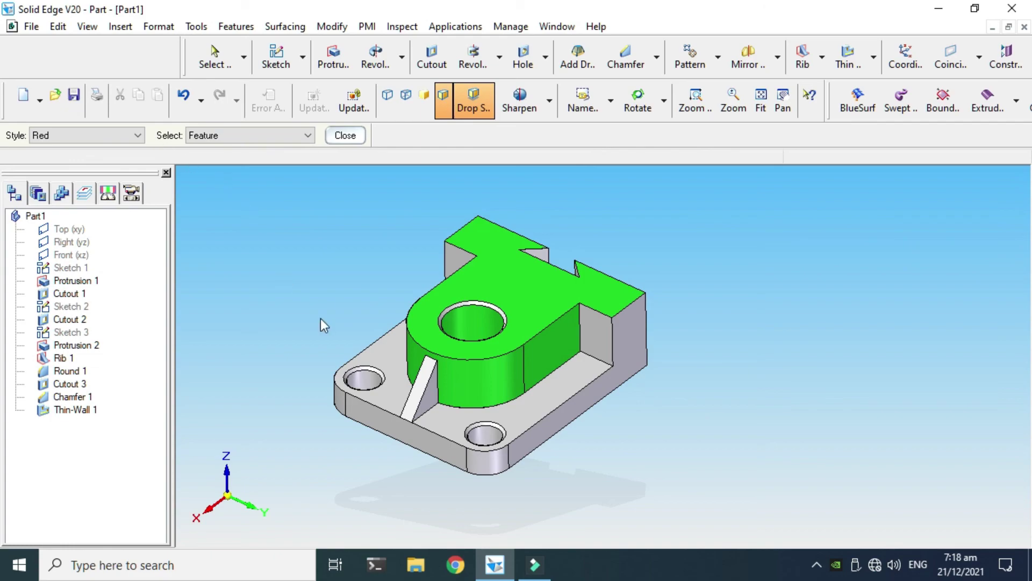
{"action": "left_click", "coordinate": [391, 356]}
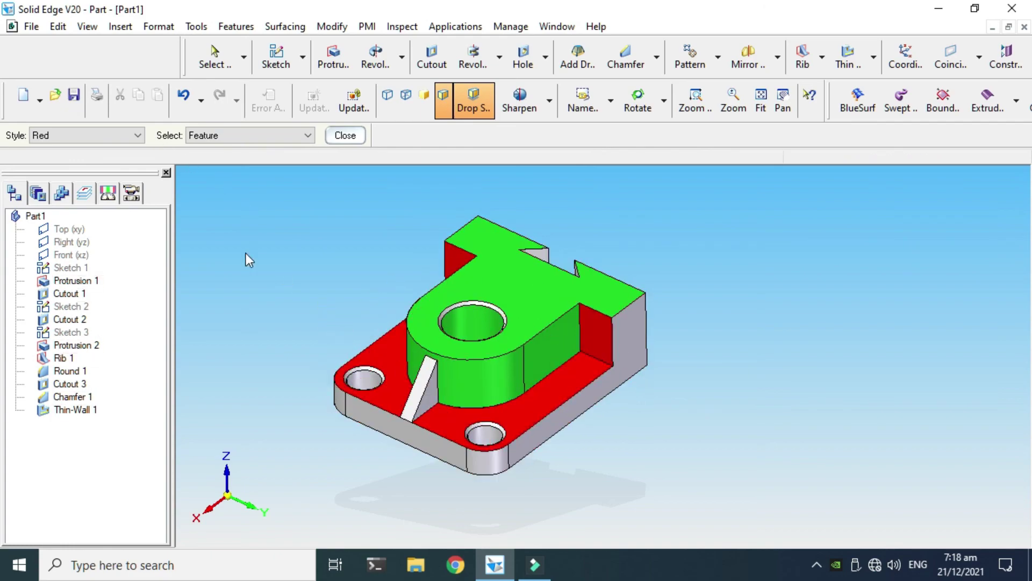
{"action": "scroll", "coordinate": [333, 445], "scroll_direction": "up", "scroll_amount": 1}
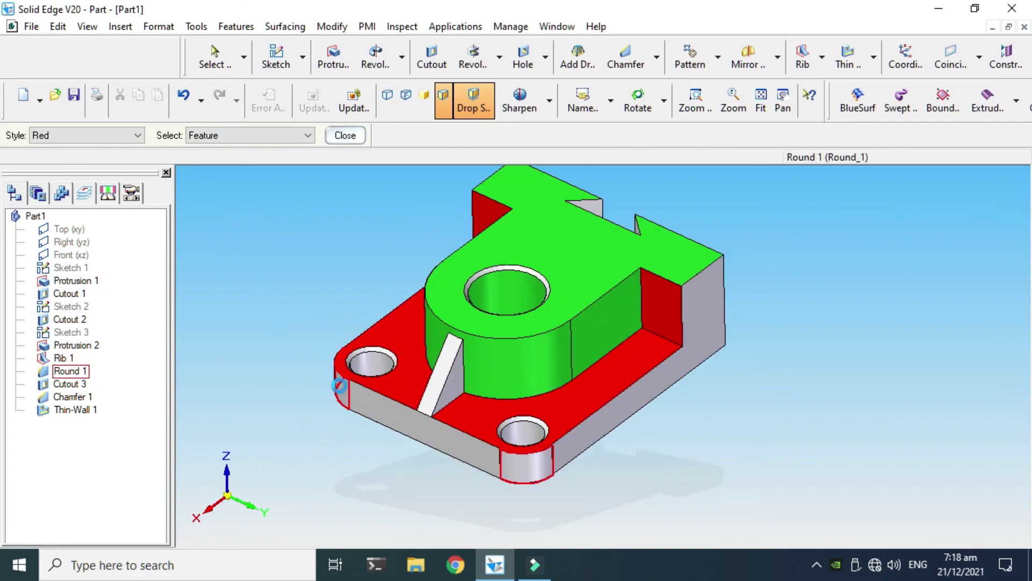
- Paint only the base plate's front side face below the rib in the Orange style, using Face selection
{"action": "left_click", "coordinate": [262, 132]}
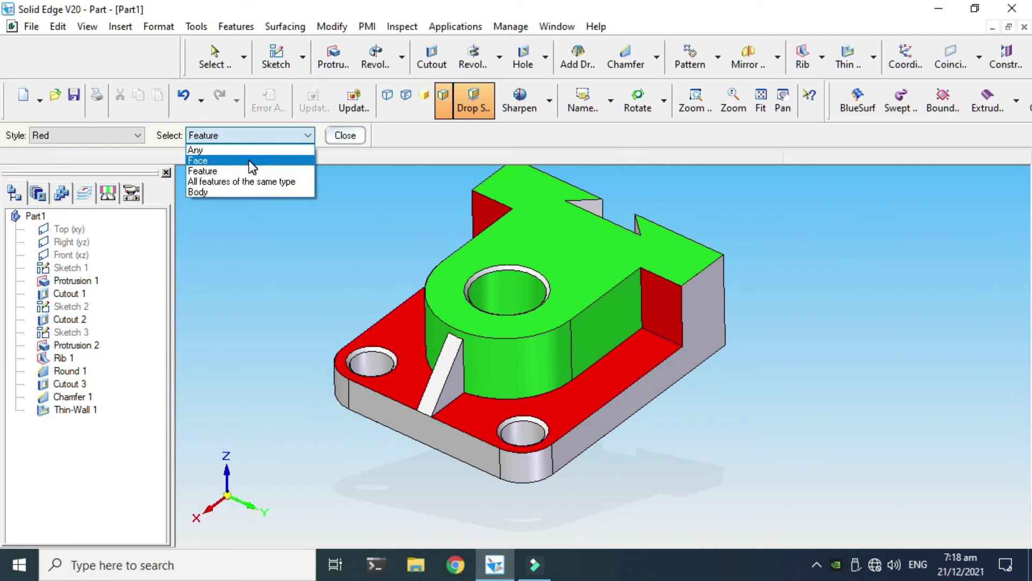
{"action": "left_click", "coordinate": [249, 161]}
{"action": "left_click", "coordinate": [131, 135]}
{"action": "left_click", "coordinate": [84, 220]}
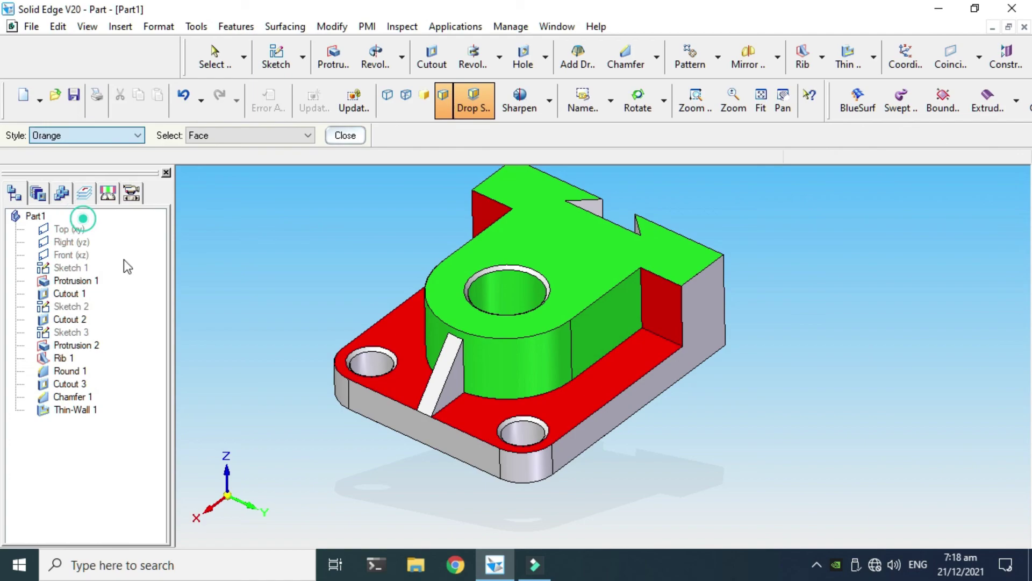
{"action": "left_click", "coordinate": [412, 421]}
{"action": "scroll", "coordinate": [459, 425], "scroll_direction": "down", "scroll_amount": 1}
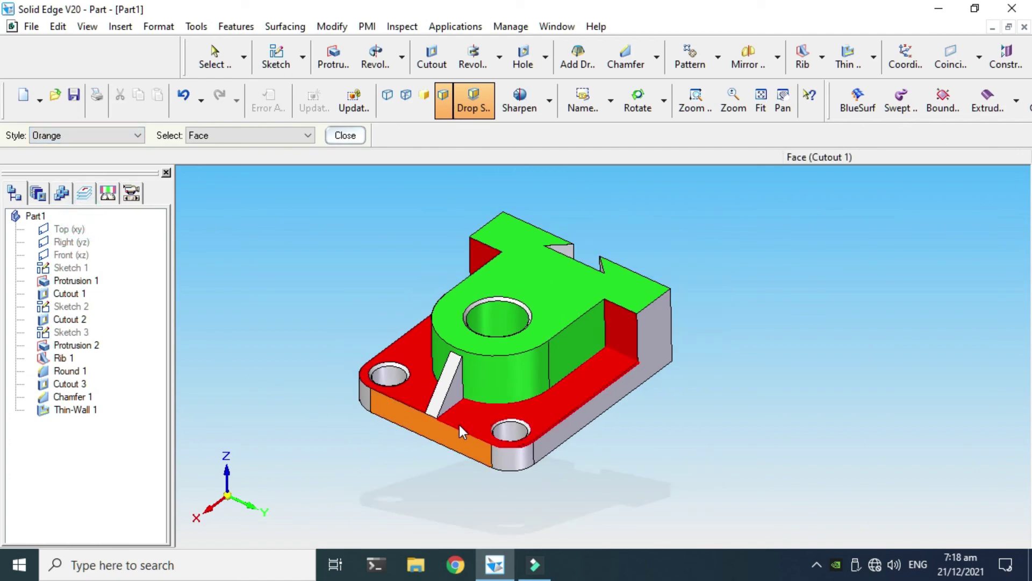
{"action": "scroll", "coordinate": [454, 339], "scroll_direction": "up", "scroll_amount": 1}
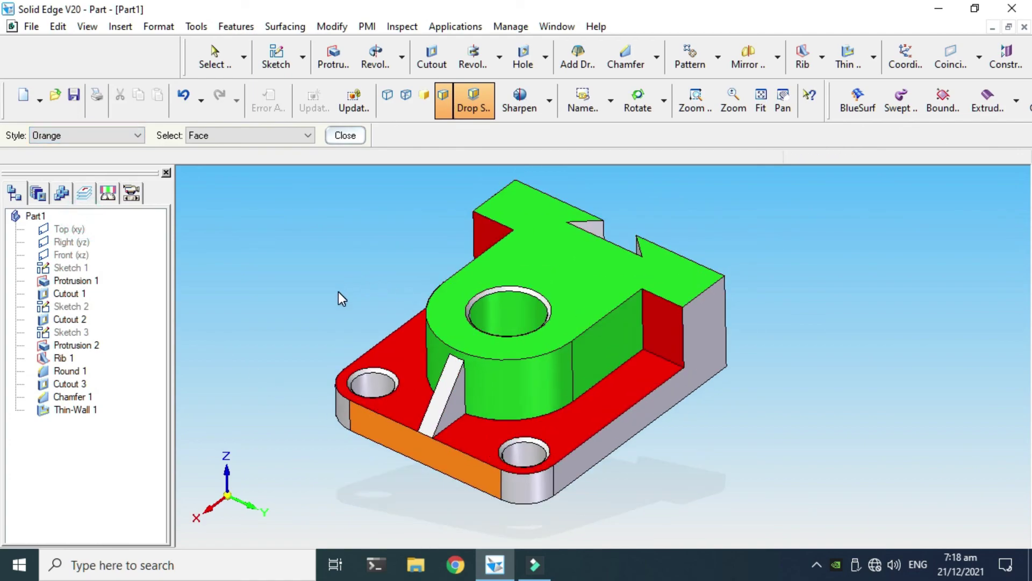
{"action": "scroll", "coordinate": [343, 301], "scroll_direction": "down", "scroll_amount": 2}
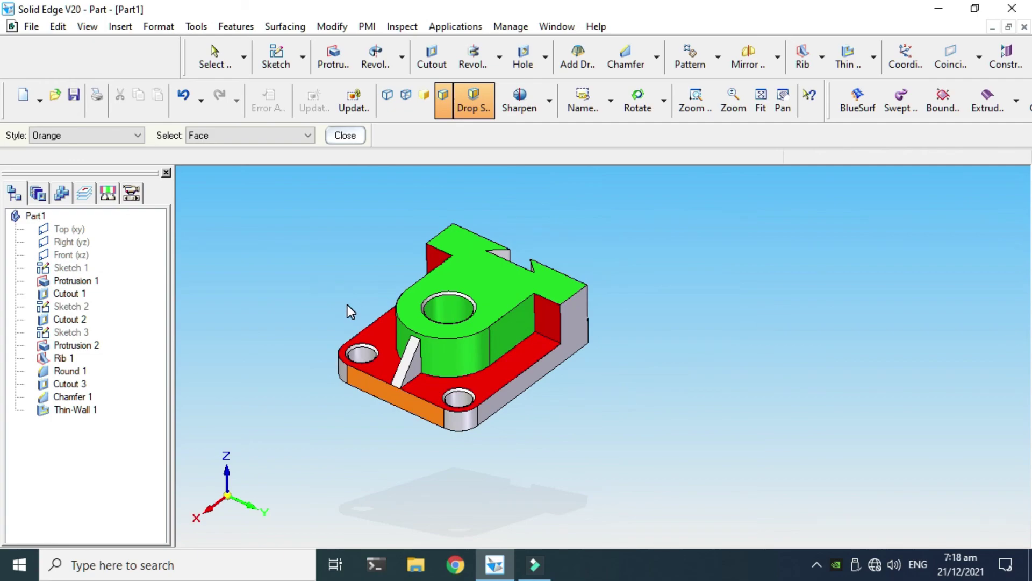